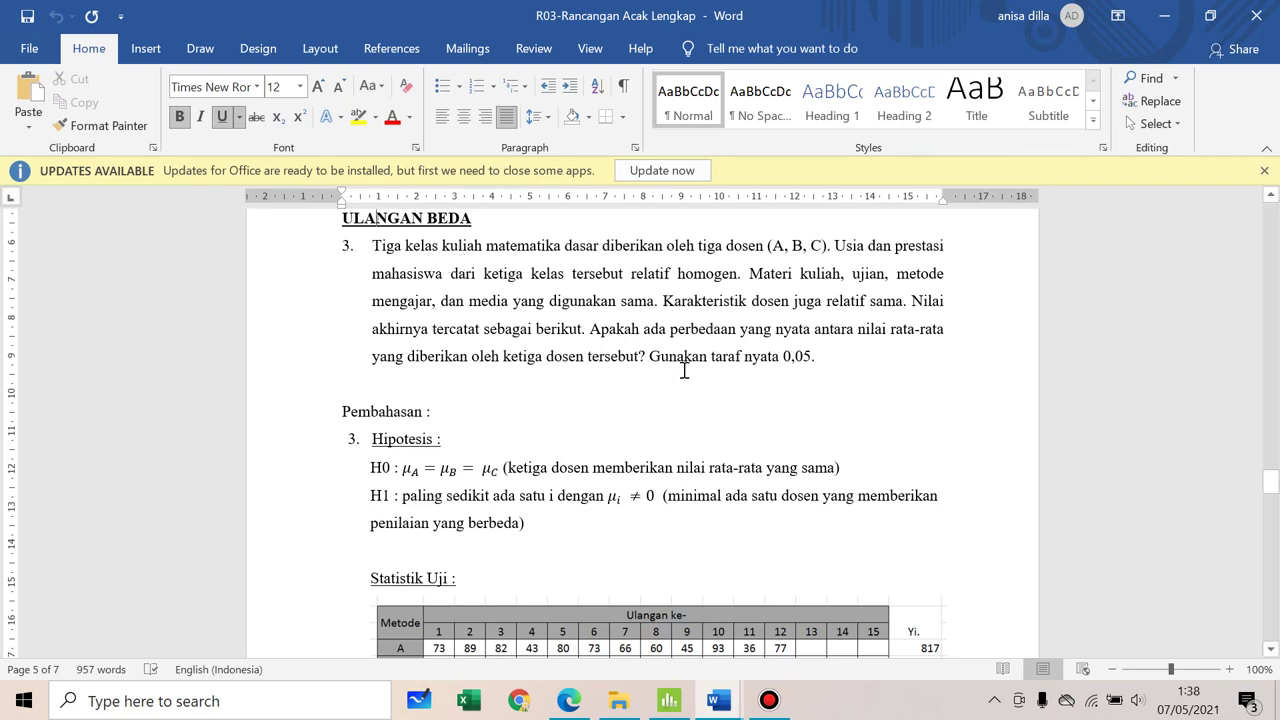
# - Review the hypotheses and the data table of the ULANGAN BEDA problem in Word, and switch to Minitab
pyautogui.click(607, 523)
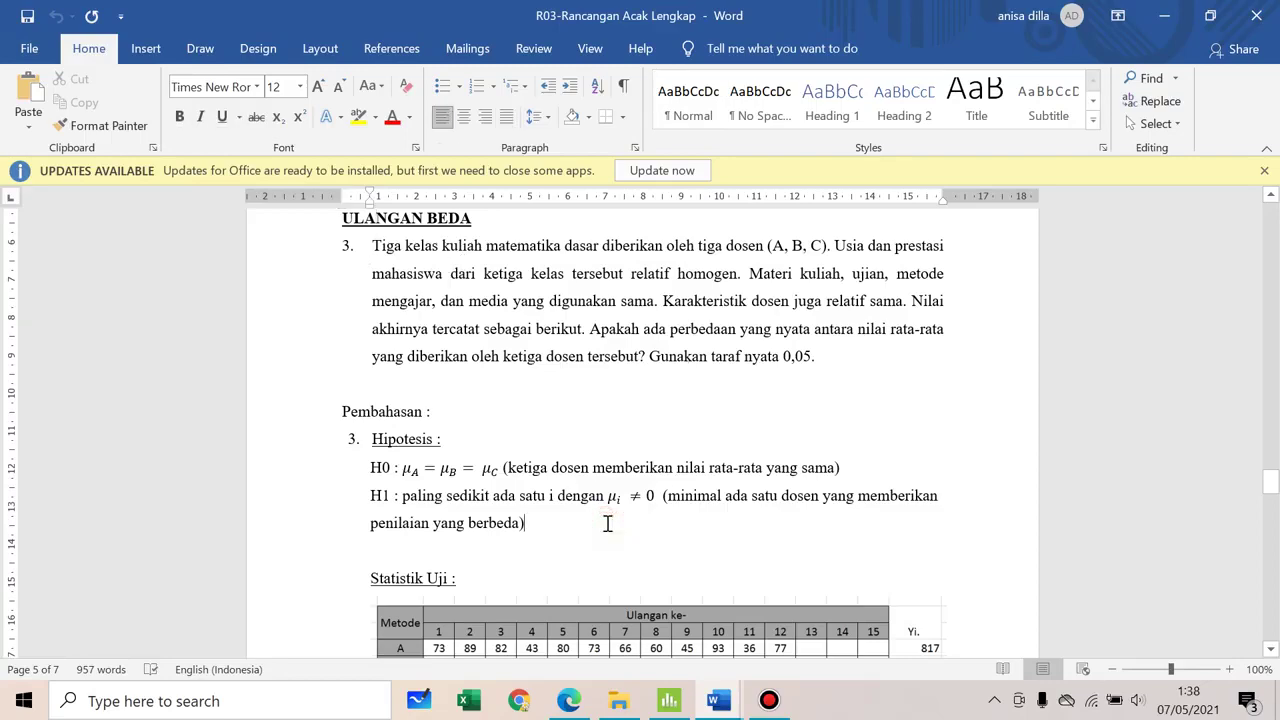
pyautogui.scroll(-3, 607, 523)
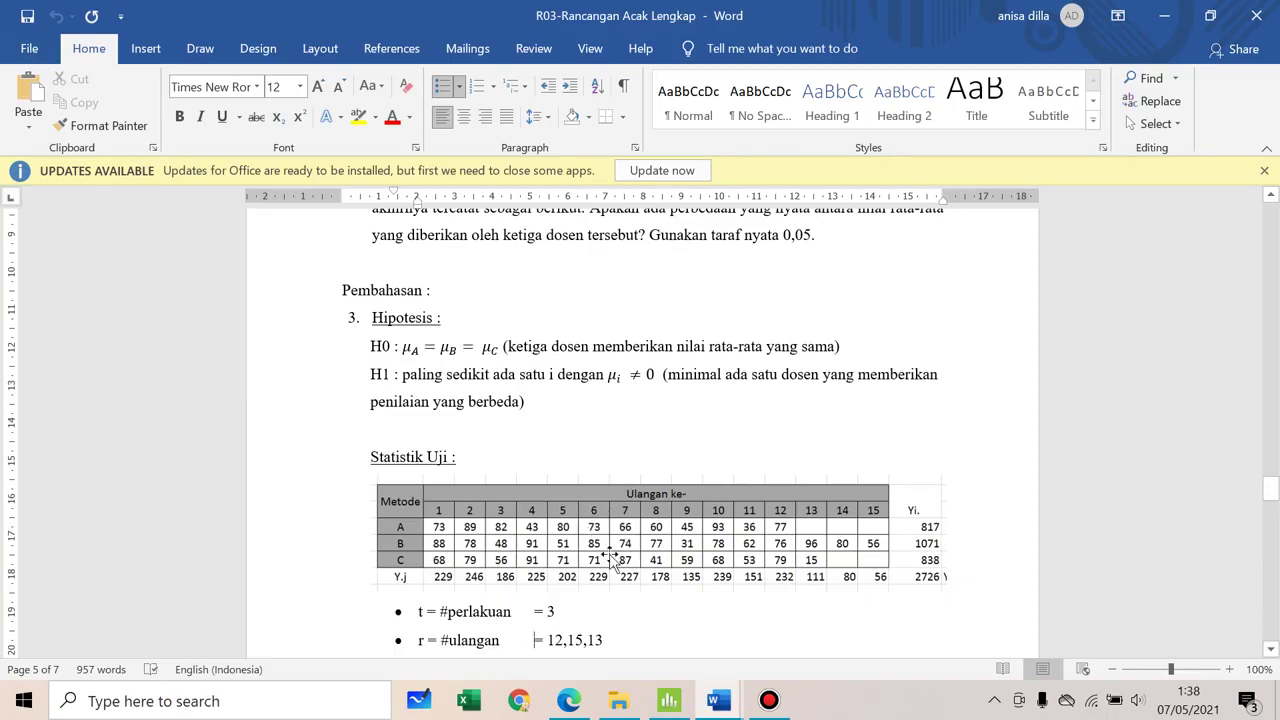
pyautogui.click(680, 694)
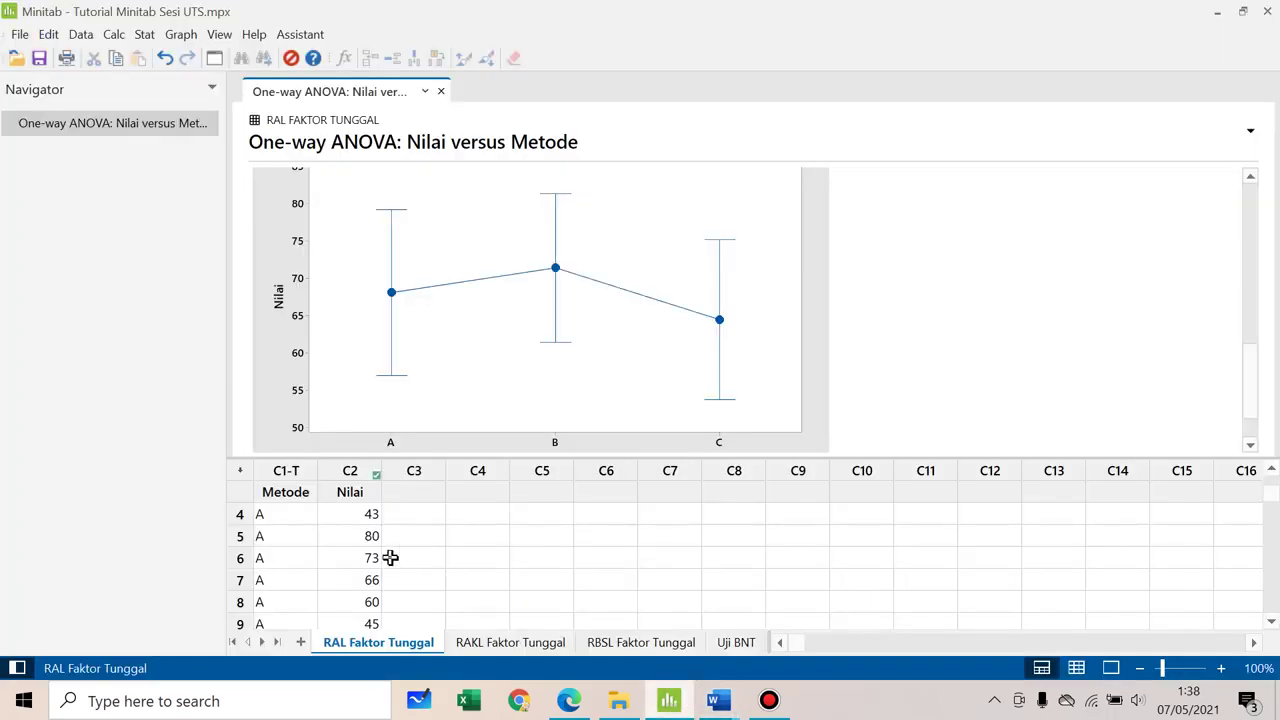
# - Set up a One-Way ANOVA on the RAL Faktor Tunggal worksheet with Nilai as response and Metode as factor
pyautogui.click(298, 495)
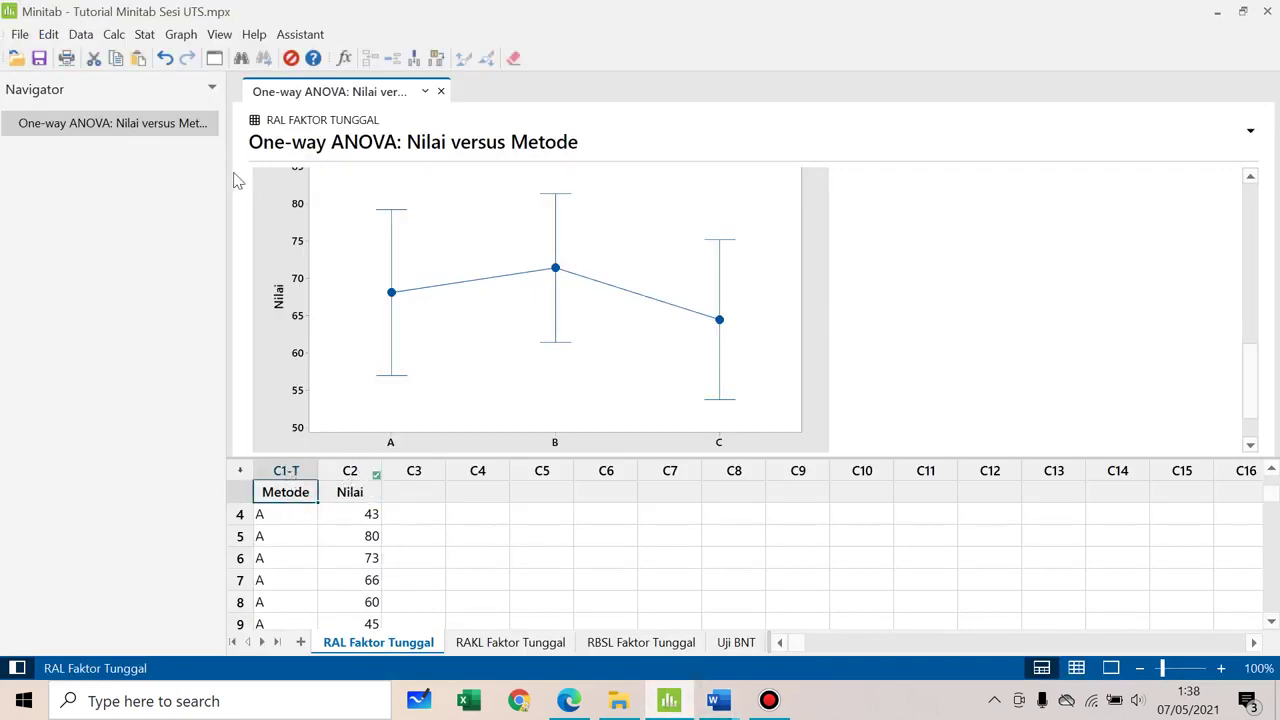
pyautogui.click(144, 36)
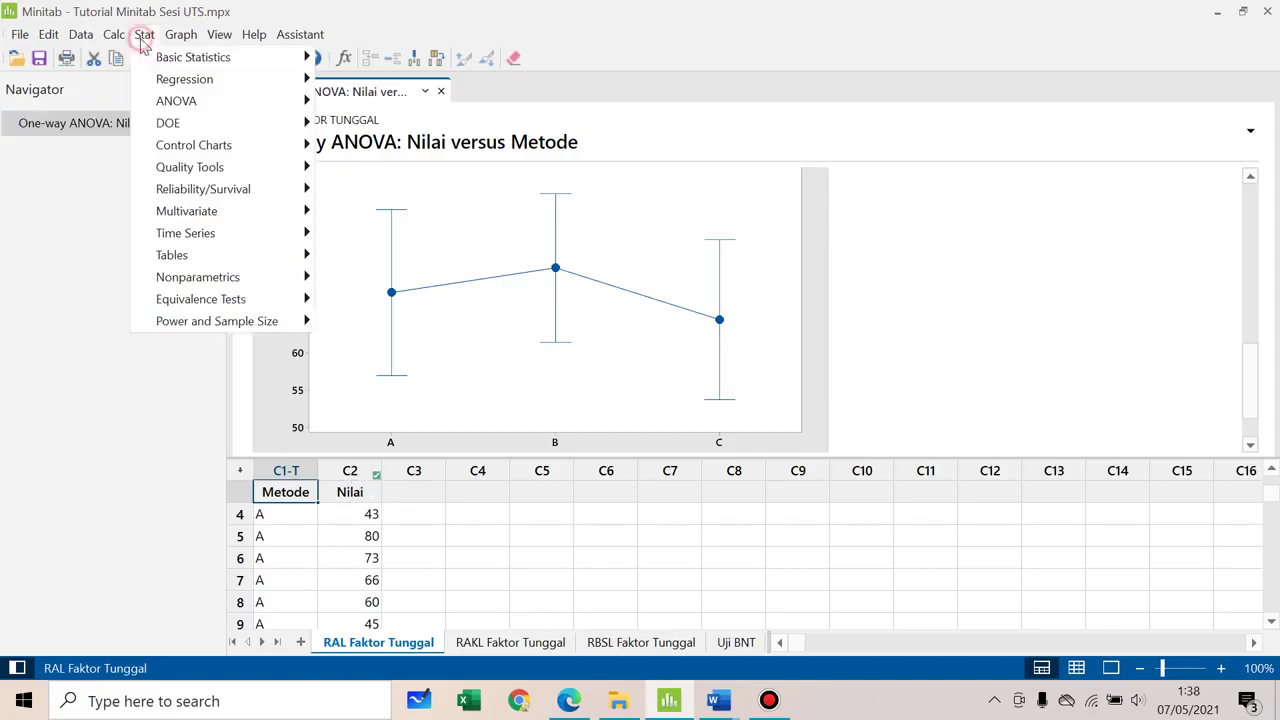
pyautogui.moveTo(190, 102)
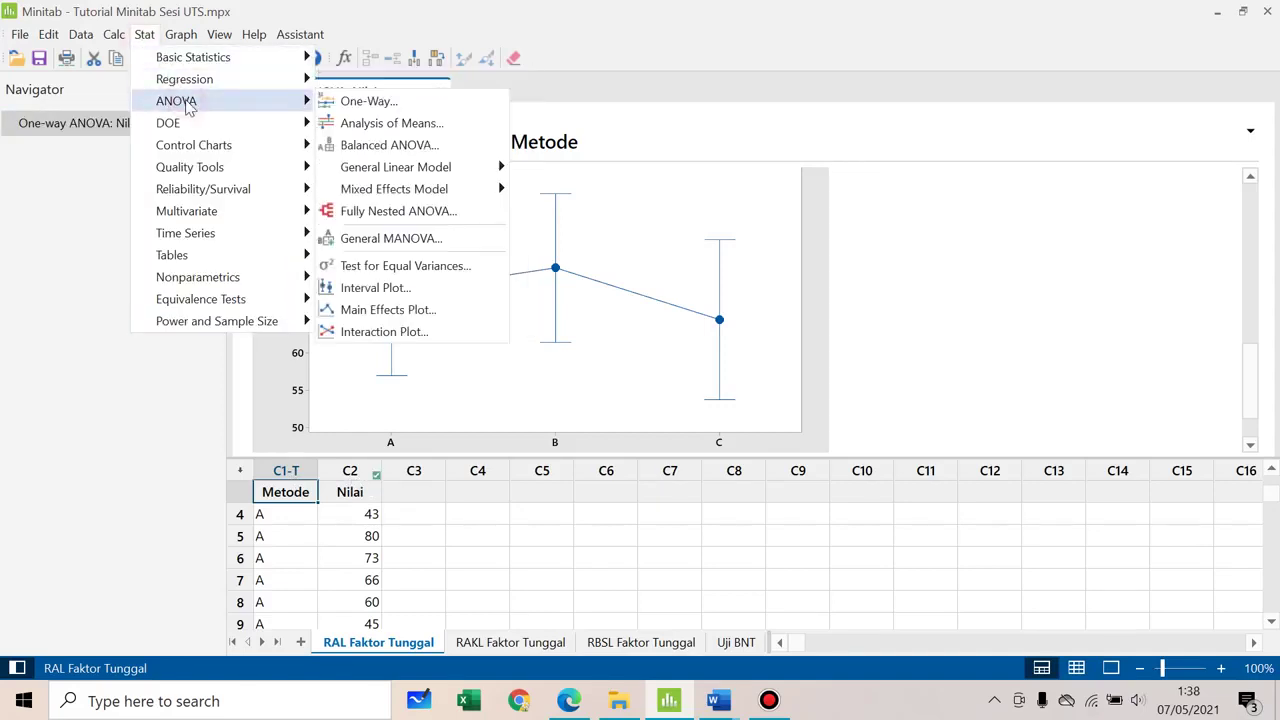
pyautogui.click(347, 101)
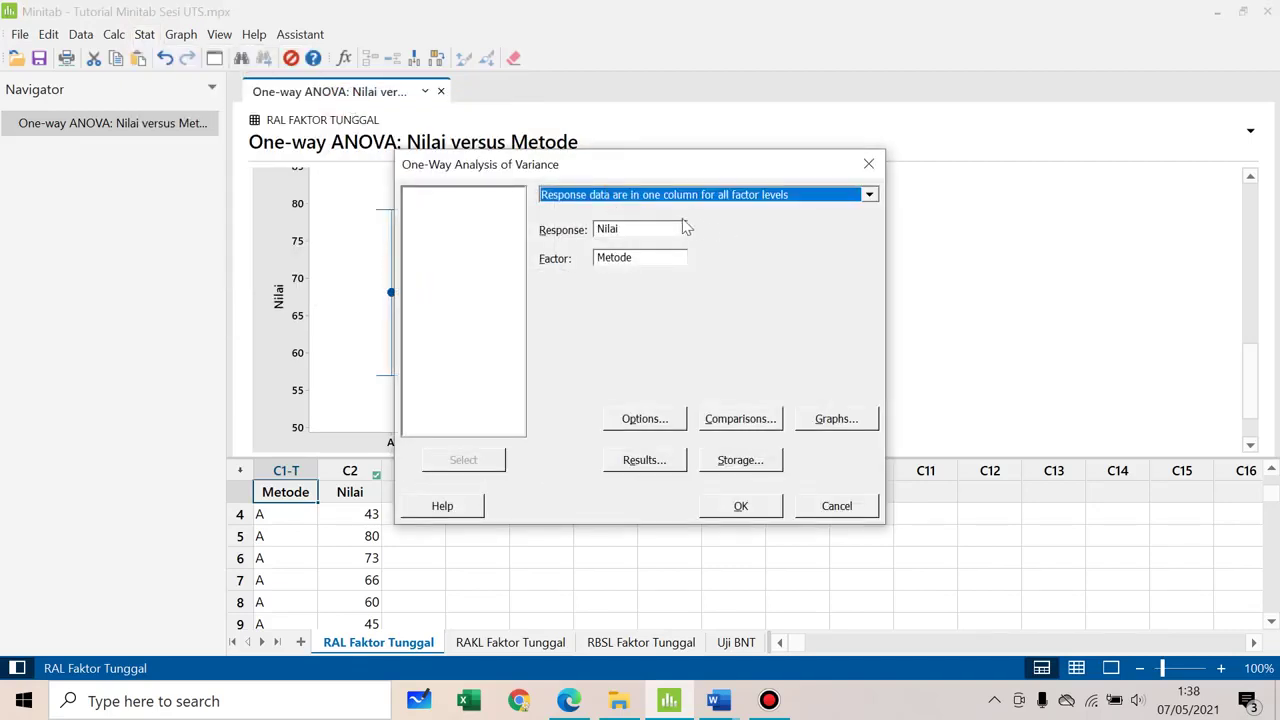
pyautogui.click(639, 232)
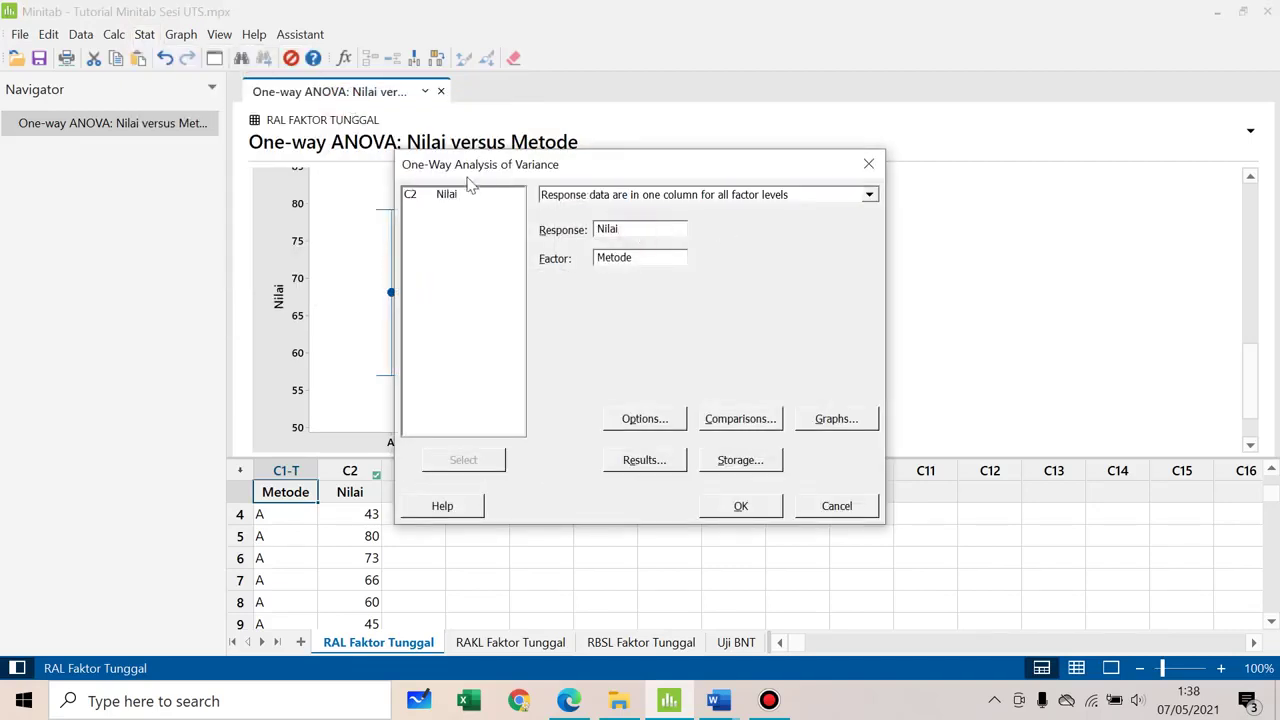
pyautogui.click(630, 261)
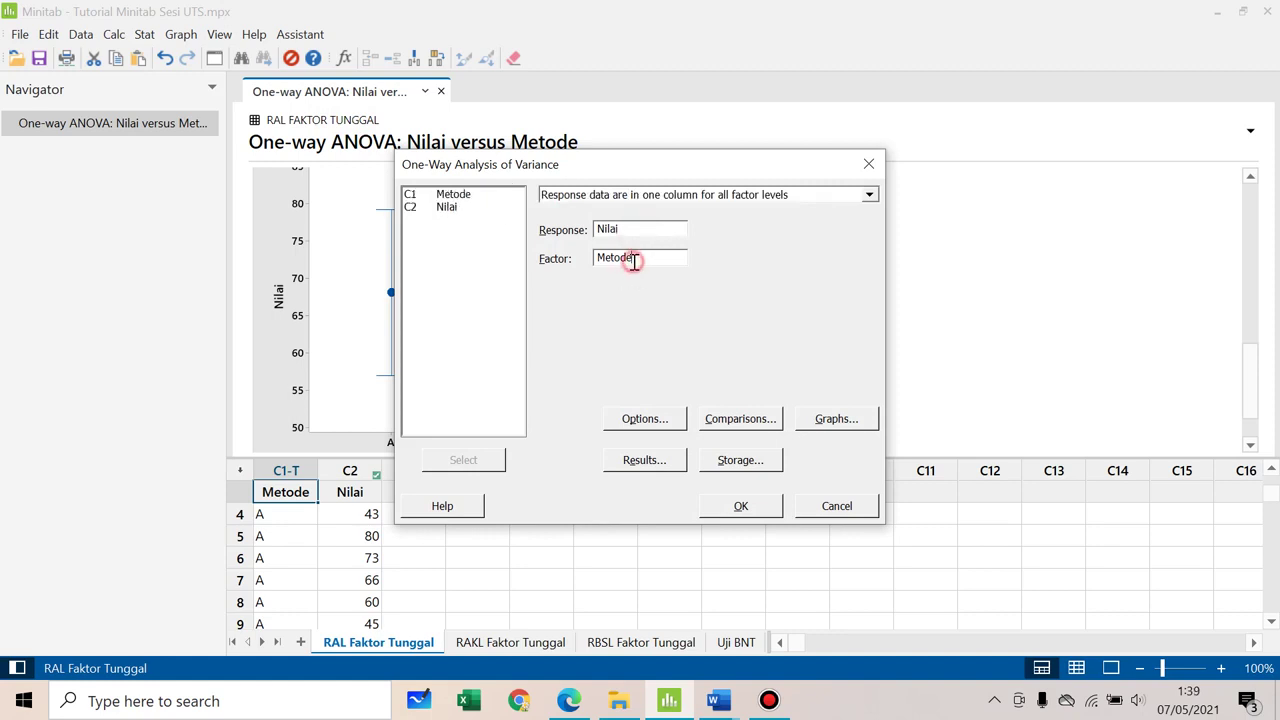
# - Accept equal variances with a two-sided confidence level of 95, and select no comparison procedures at error rate 5
pyautogui.click(663, 419)
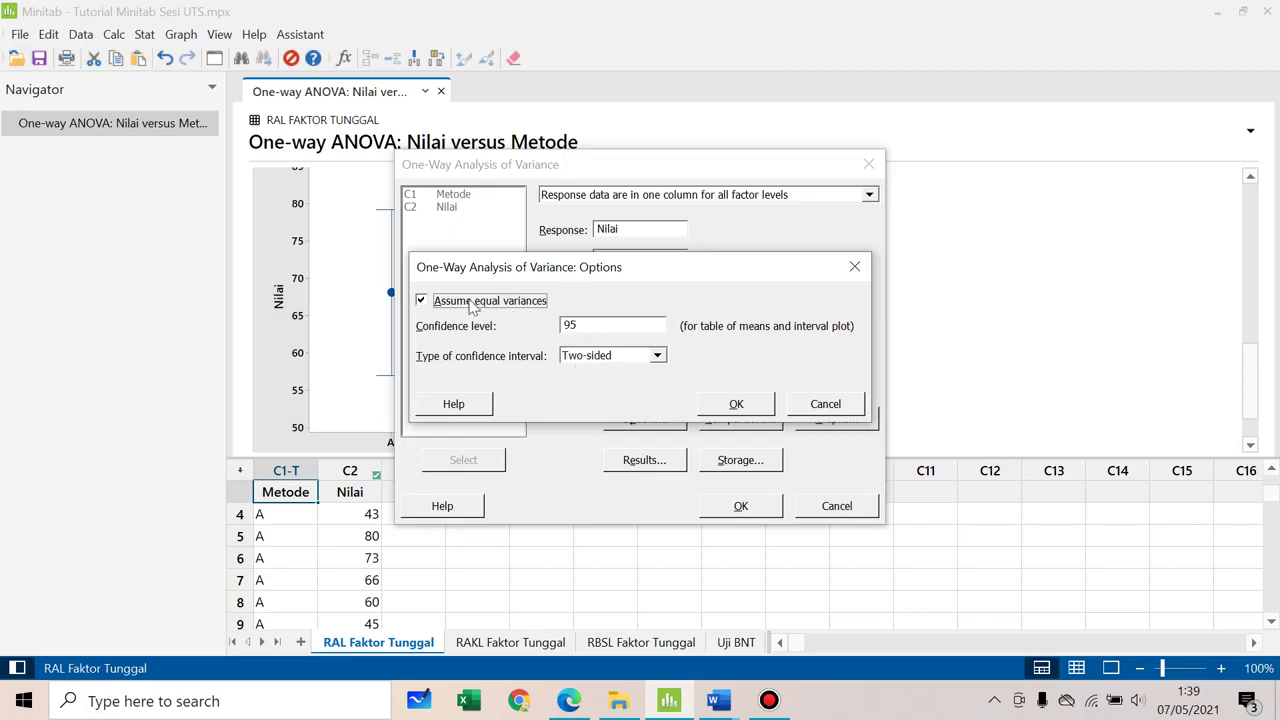
pyautogui.click(735, 406)
pyautogui.click(737, 418)
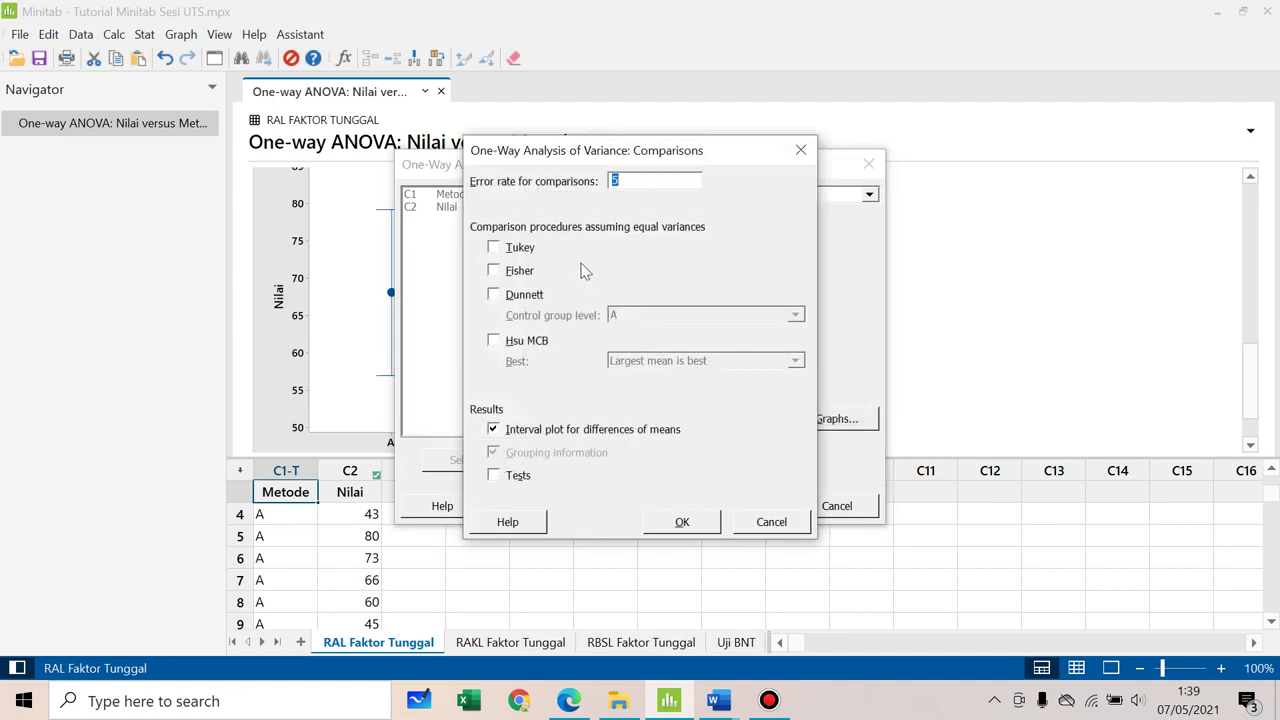
pyautogui.click(682, 521)
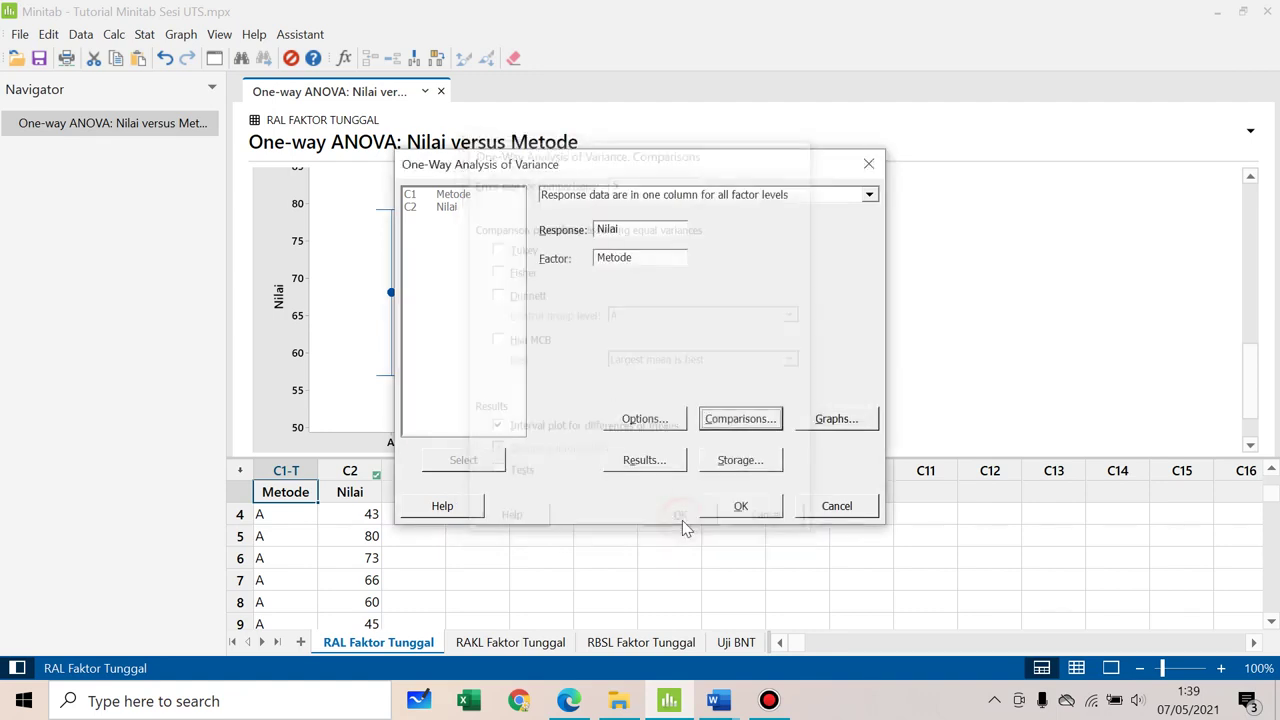
# - Accept only the interval plot as graph, and simple tables for method, factor information, analysis of variance and means as results
pyautogui.click(840, 425)
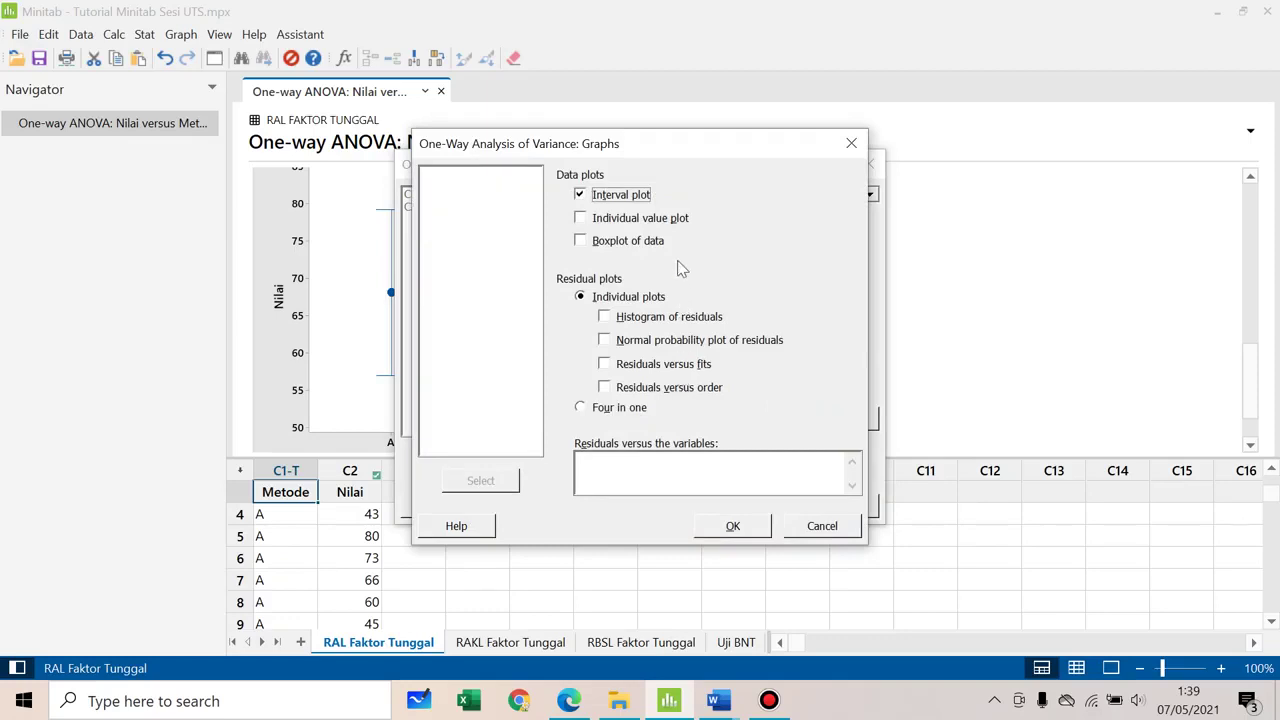
pyautogui.click(732, 527)
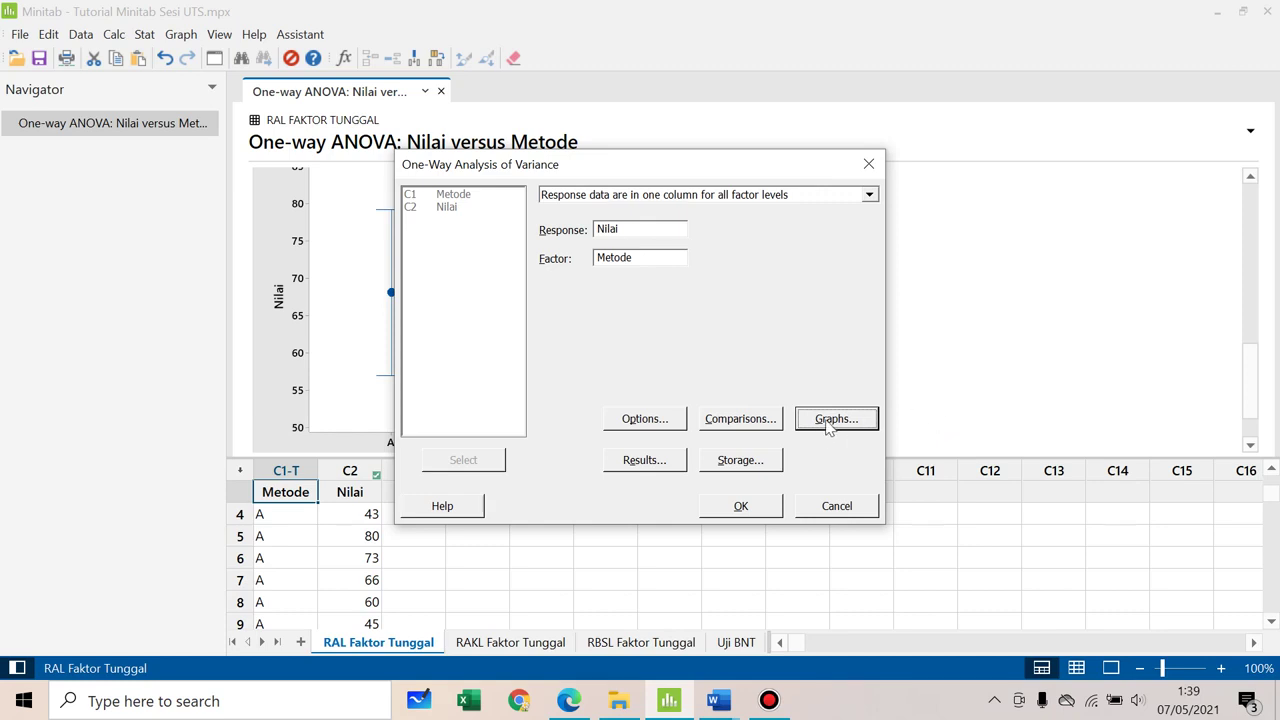
pyautogui.click(654, 459)
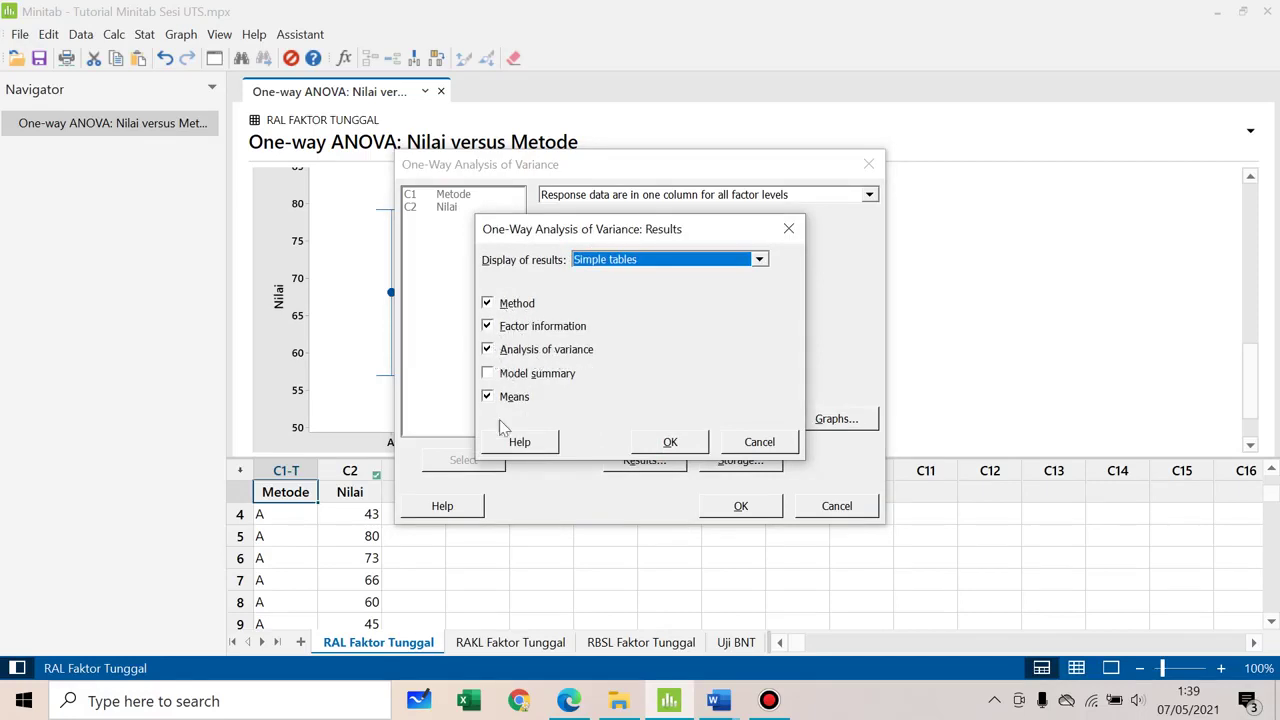
pyautogui.click(664, 443)
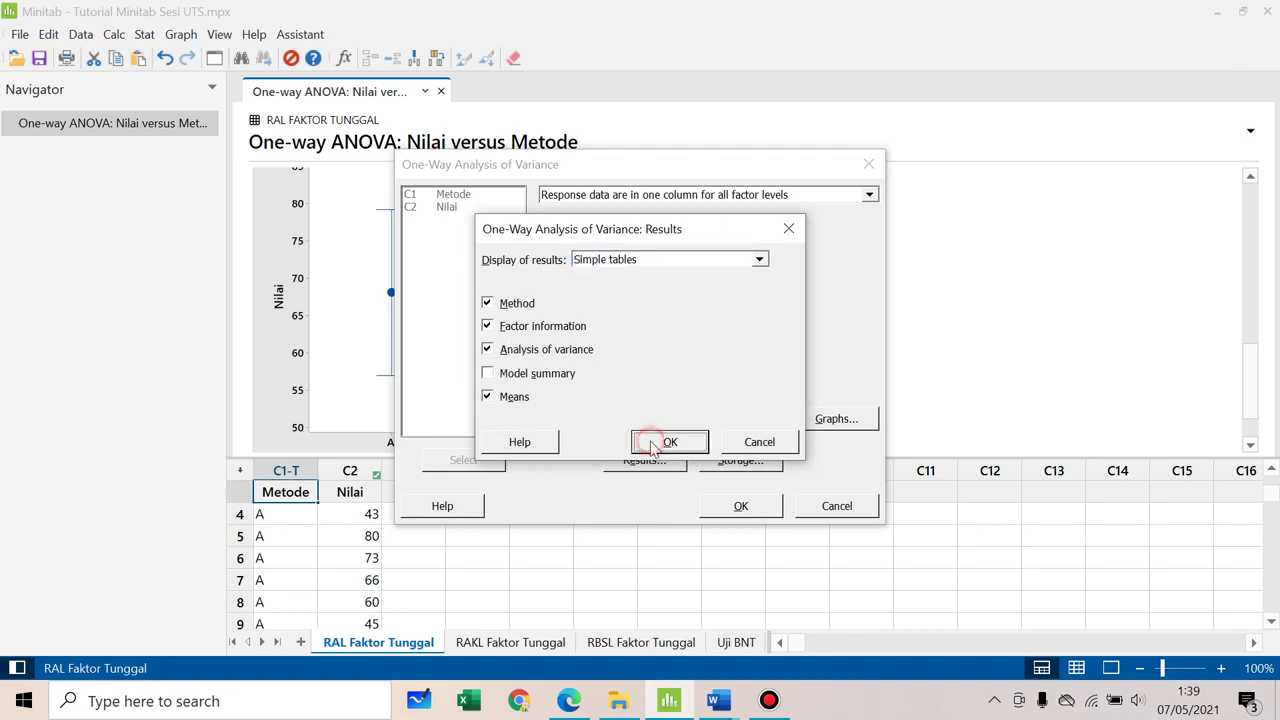
# - Leave fits and residuals unstored, and run the One-Way ANOVA
pyautogui.click(710, 462)
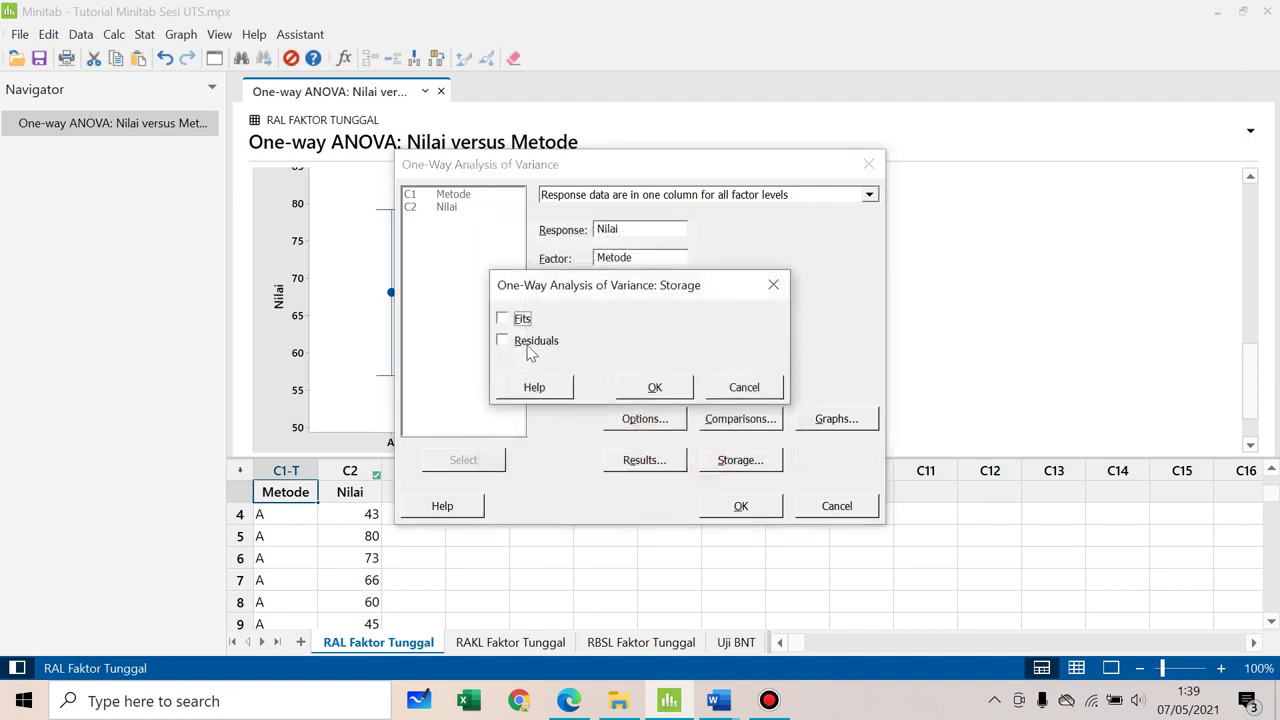
pyautogui.click(655, 387)
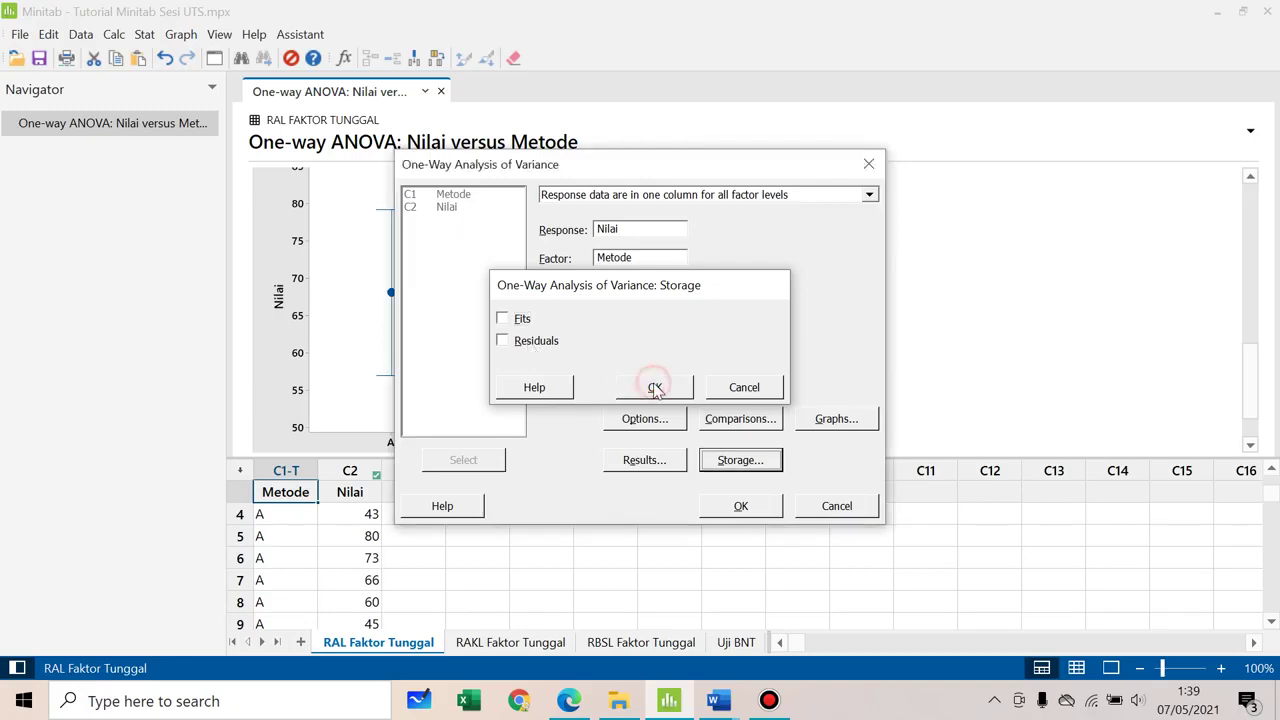
pyautogui.click(738, 504)
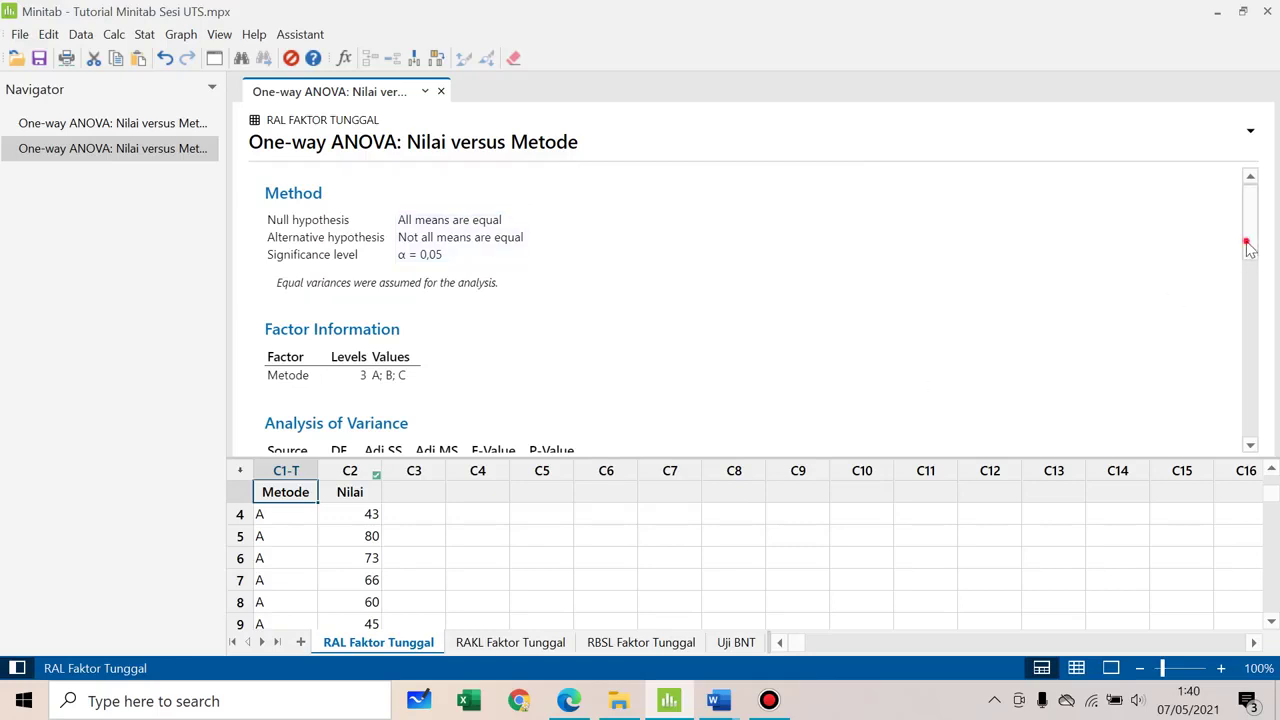
# - Examine the Analysis of Variance output, and locate the manual ANOVA table and conclusion in the R03-Rancangan Acak Lengkap Word document
pyautogui.moveTo(1249, 246); pyautogui.dragTo(1252, 282)
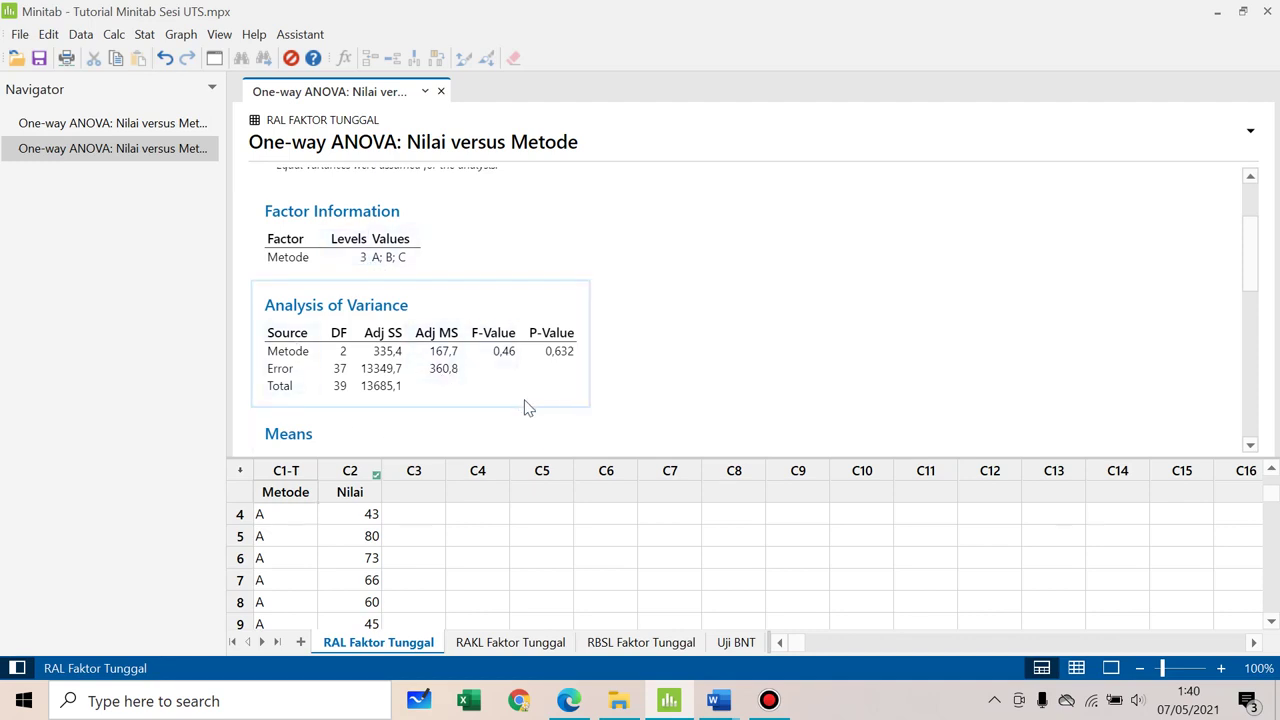
pyautogui.click(718, 700)
pyautogui.click(640, 615)
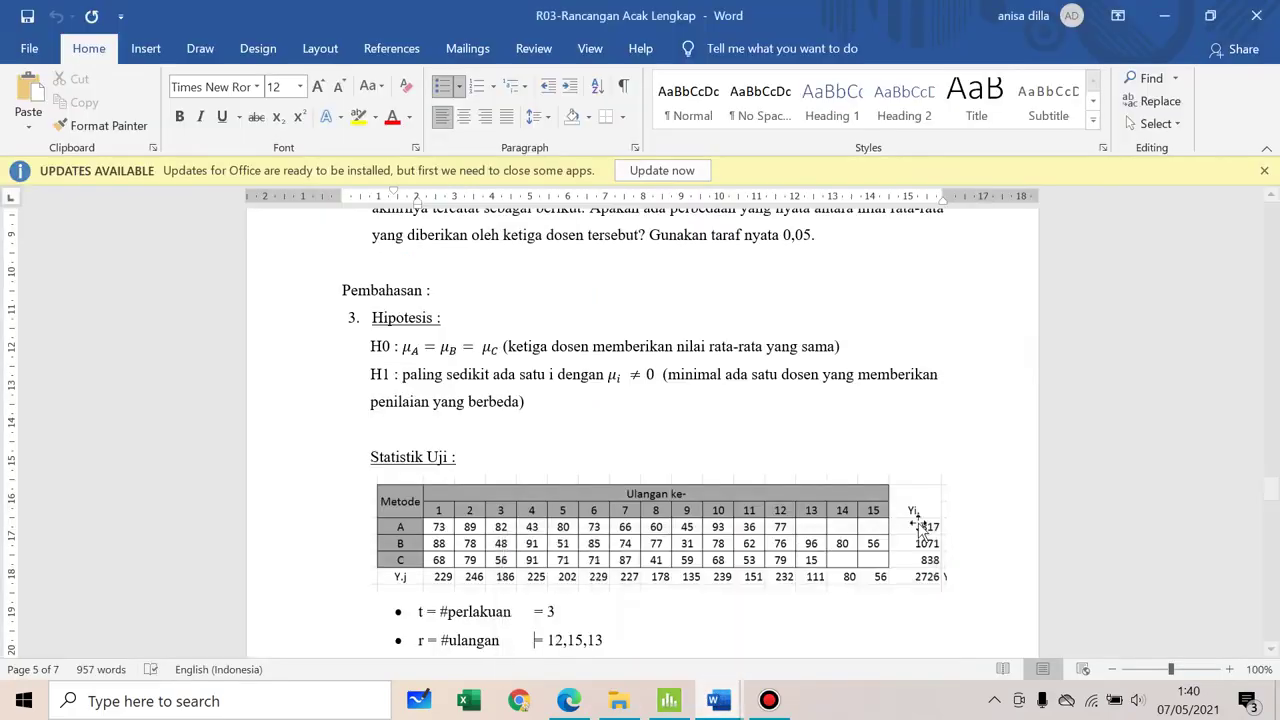
pyautogui.scroll(-10, 1152, 573)
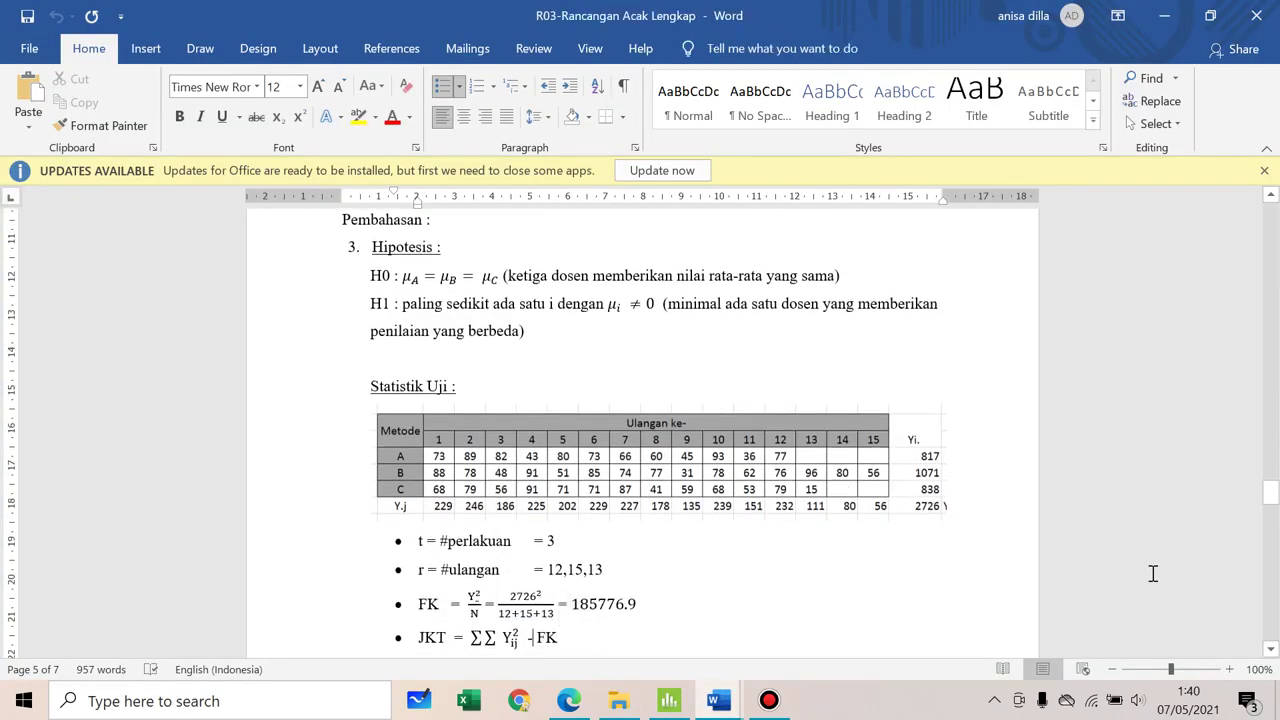
pyautogui.scroll(-4, 1152, 573)
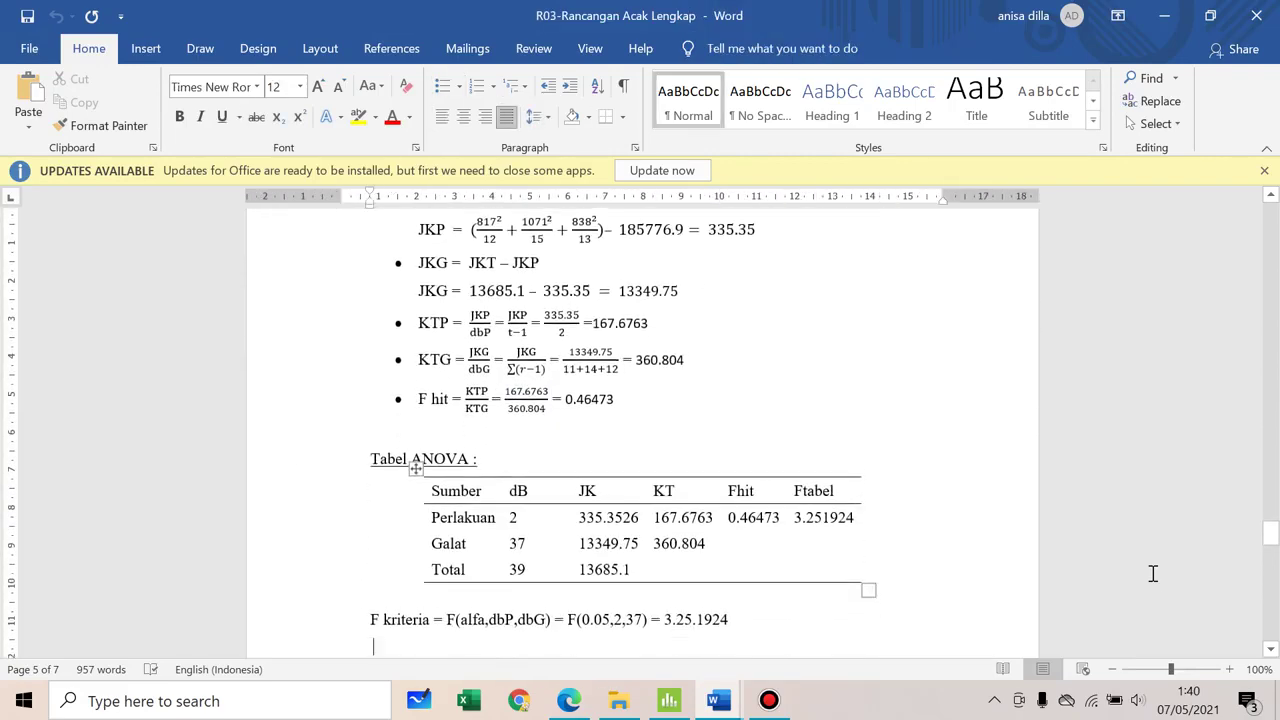
pyautogui.click(1151, 573)
pyautogui.moveTo(431, 562); pyautogui.dragTo(766, 329)
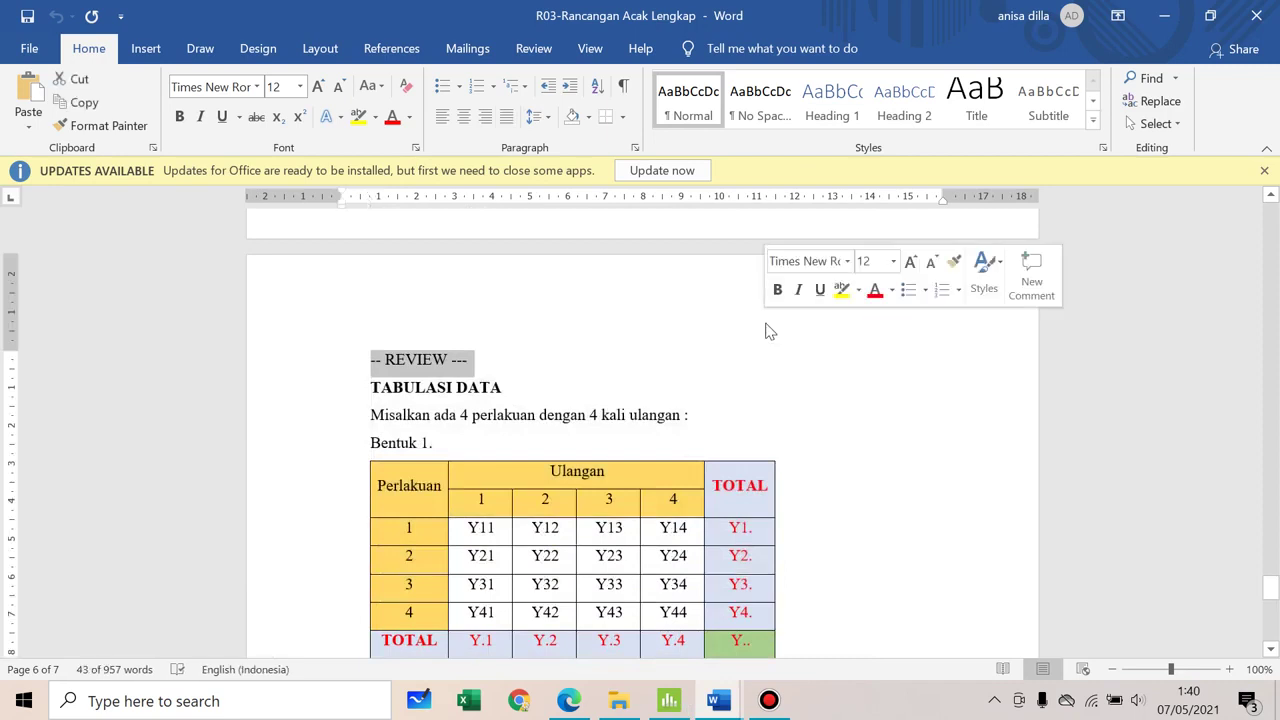
pyautogui.press('Left')
pyautogui.press('Up')
pyautogui.press('Up')
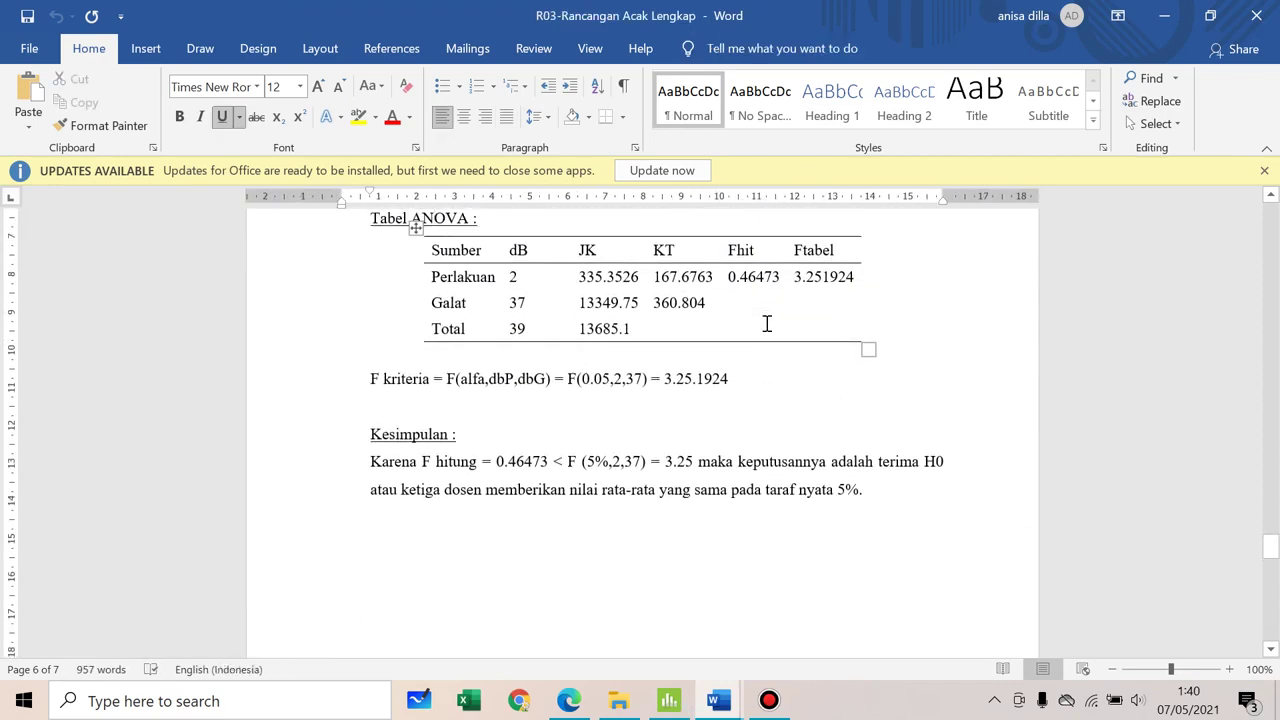
# - Compare Minitab's Analysis of Variance output with the manually calculated Tabel ANOVA in Word
pyautogui.click(669, 700)
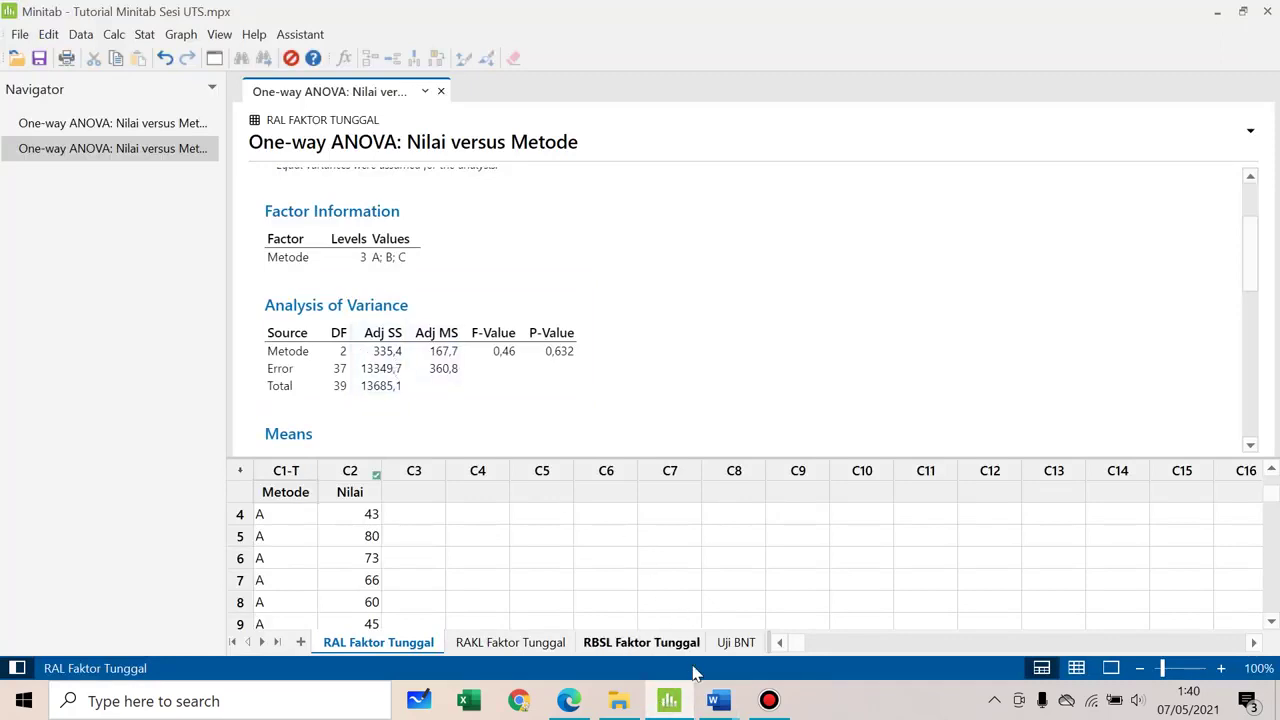
pyautogui.moveTo(722, 703)
pyautogui.click(645, 628)
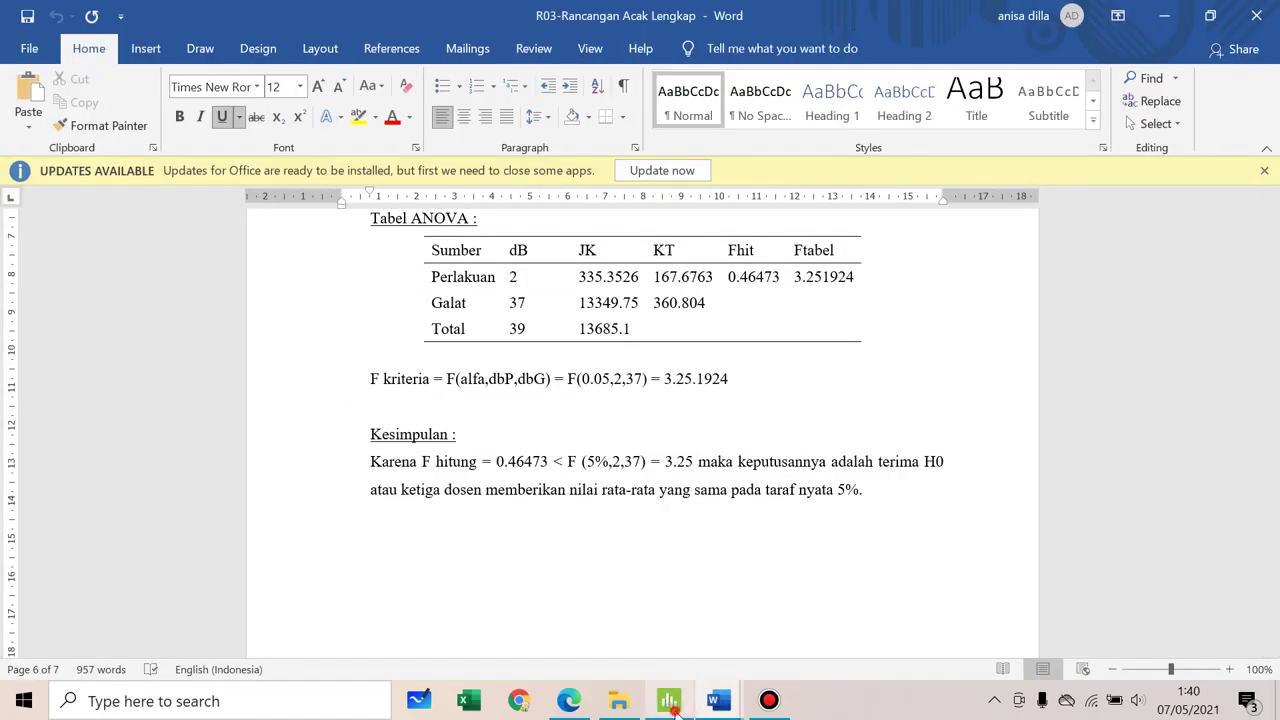
pyautogui.click(672, 705)
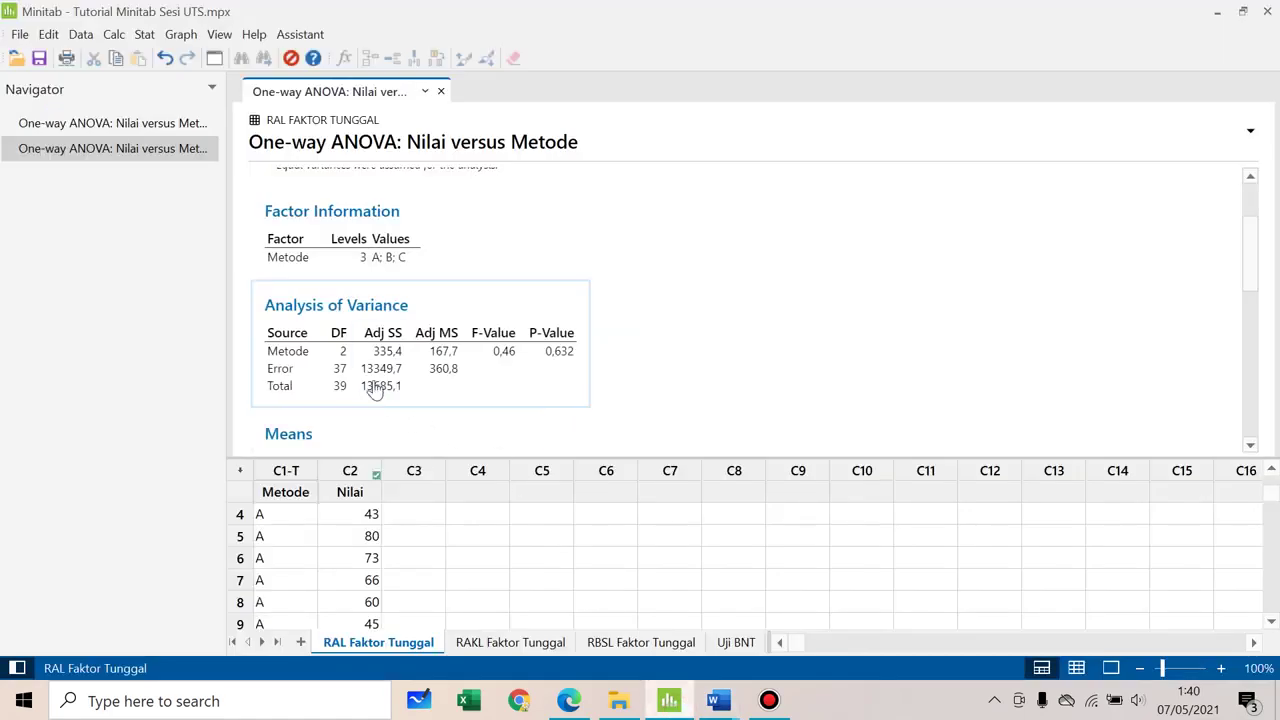
# - Examine the Means table and the Interval Plot of Nilai vs Metode in the ANOVA output
pyautogui.click(1251, 446)
pyautogui.click(1251, 446)
pyautogui.click(1251, 446)
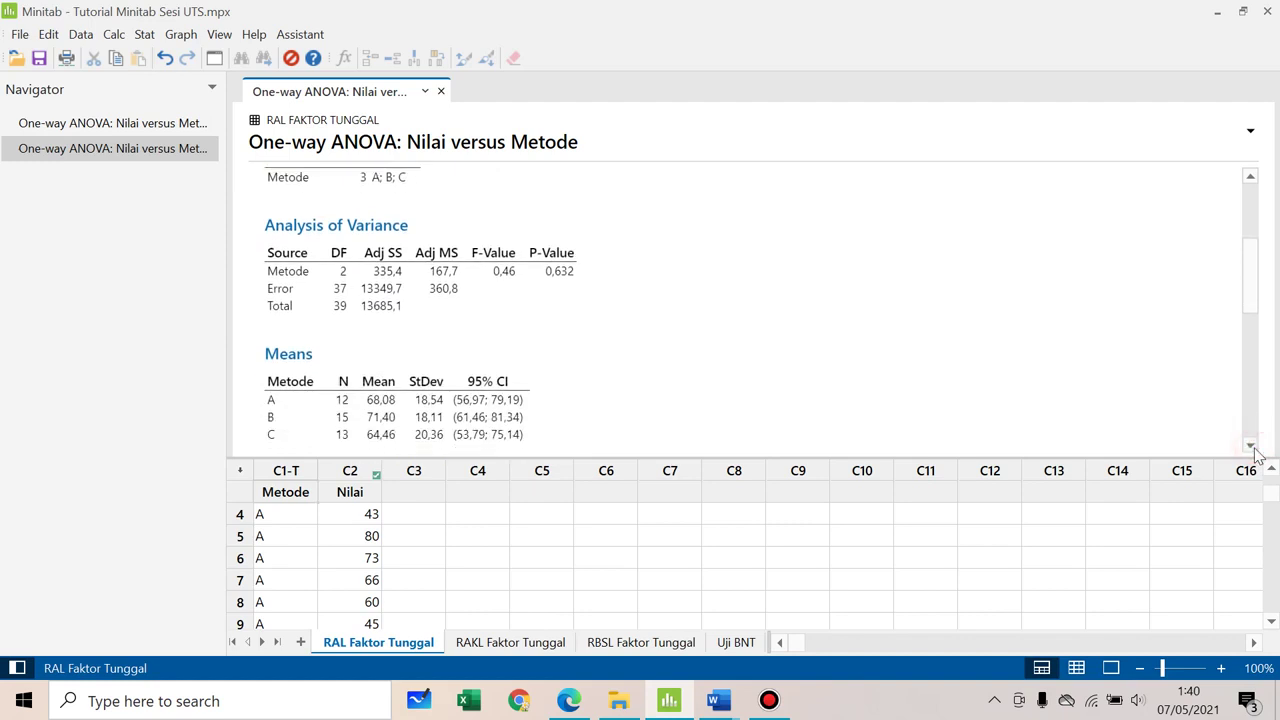
pyautogui.click(1251, 446)
pyautogui.click(1251, 446)
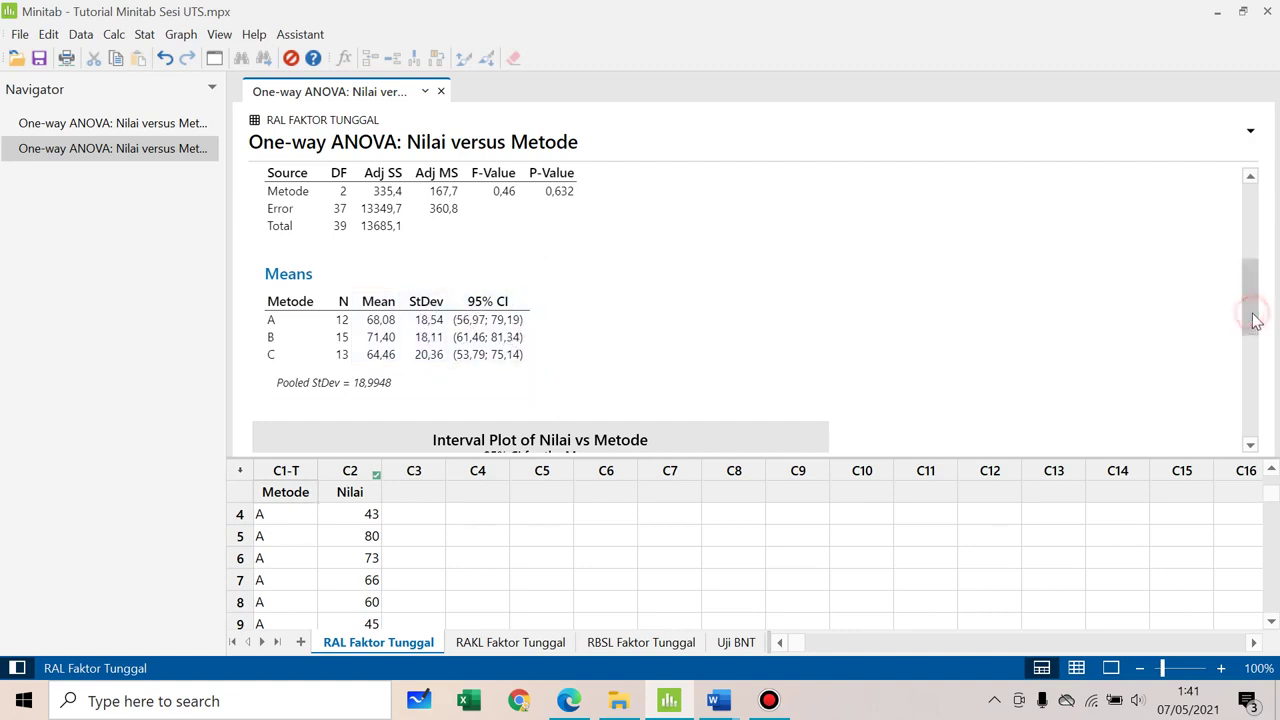
pyautogui.moveTo(1256, 316); pyautogui.dragTo(1258, 405)
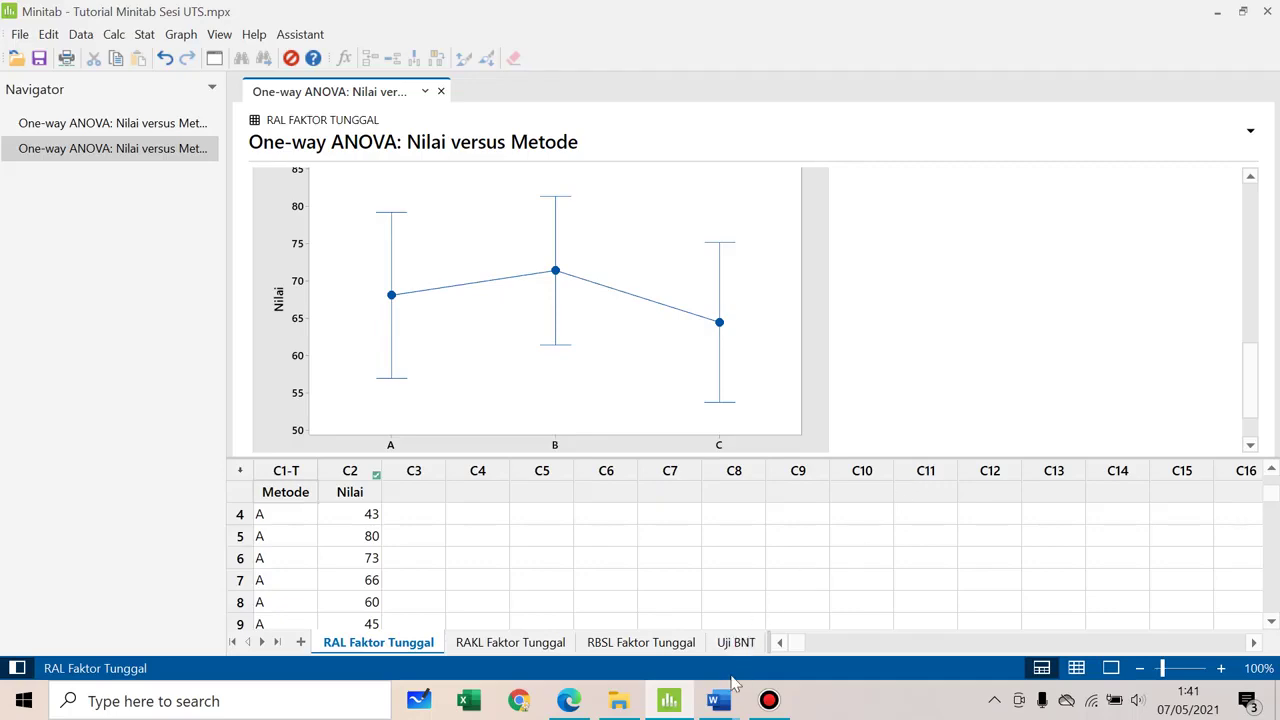
# - Switch to the Responsi Rancob 04 - Materi Word document and review the RAKL problem and its analysis-of-variance data table
pyautogui.moveTo(727, 704)
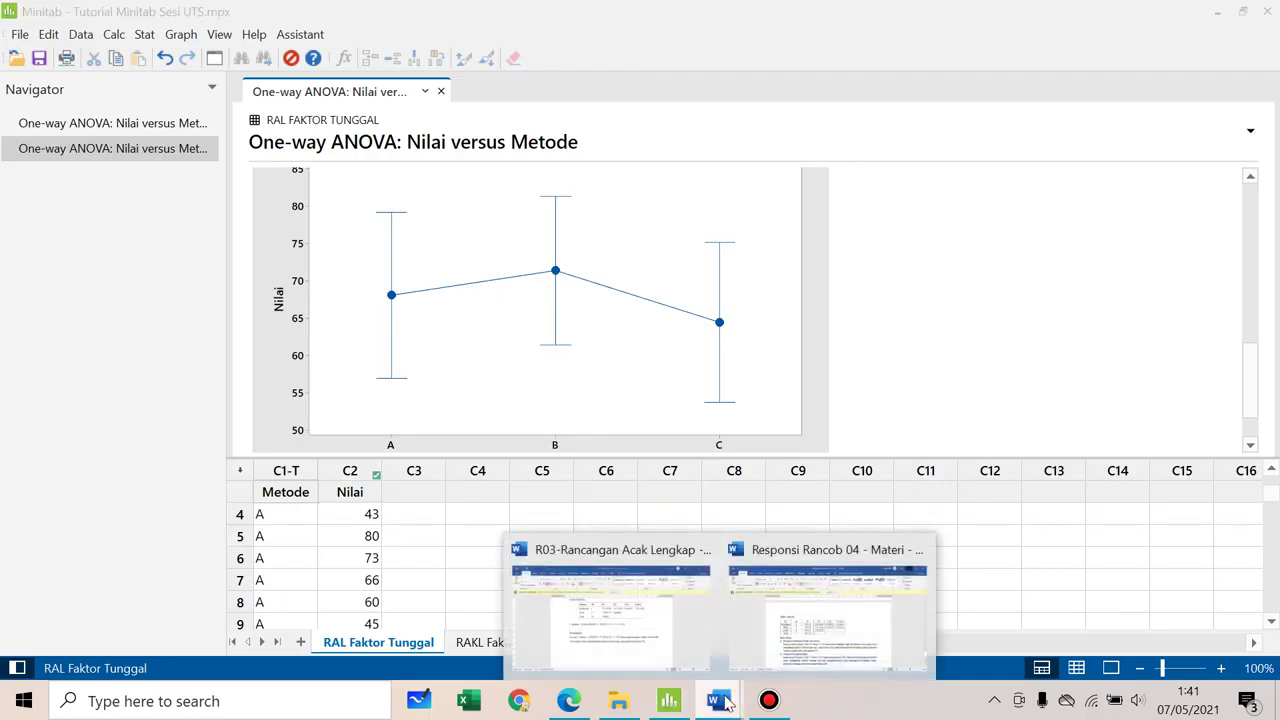
pyautogui.click(809, 631)
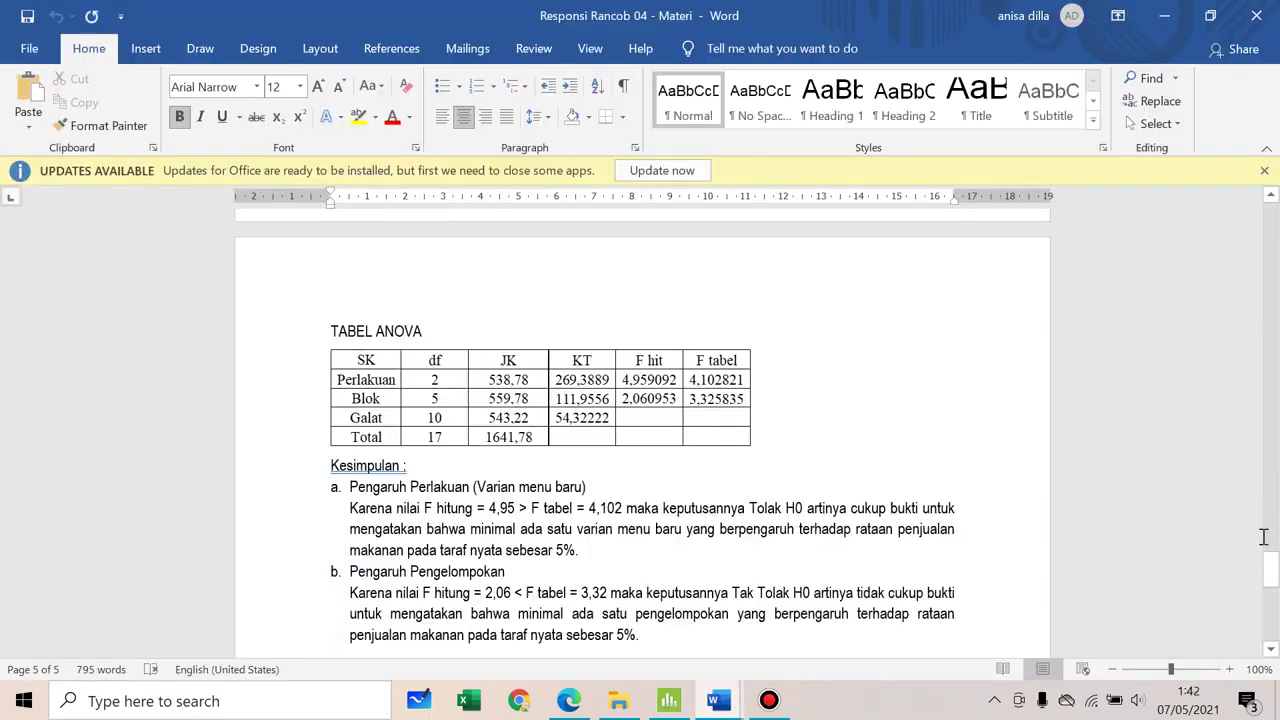
pyautogui.moveTo(1270, 568); pyautogui.dragTo(1276, 270)
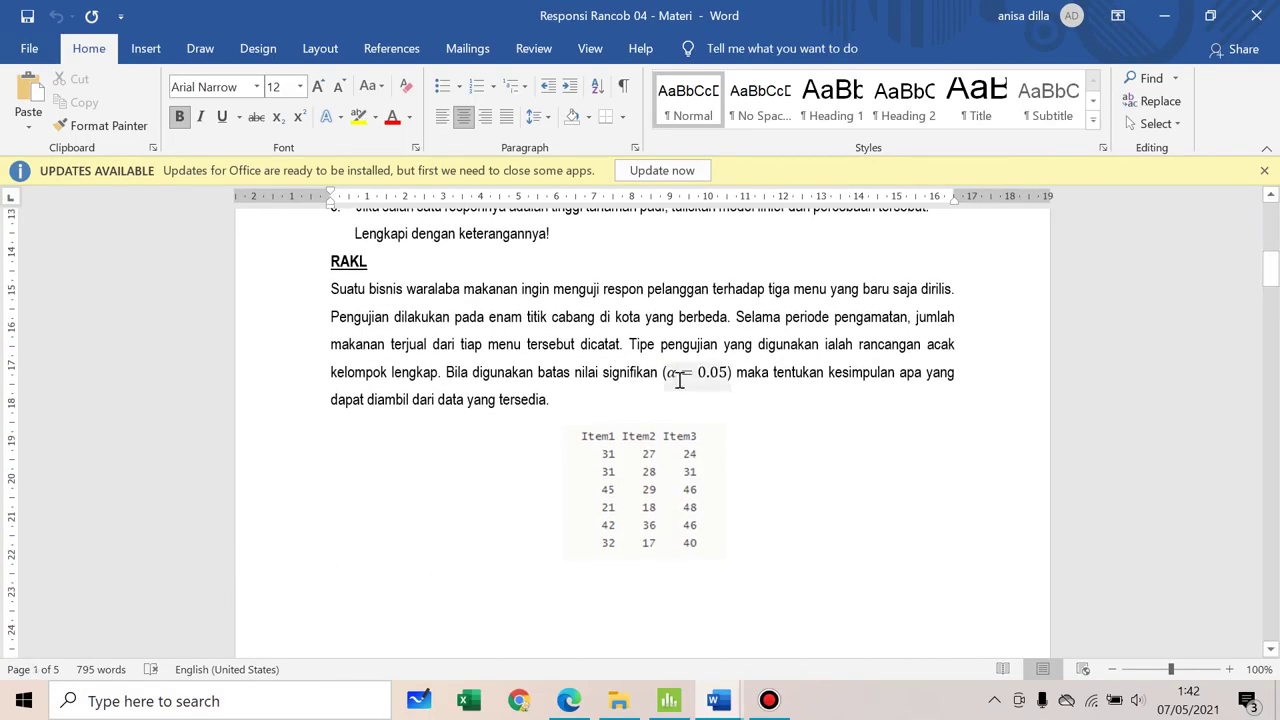
pyautogui.click(1274, 266)
pyautogui.moveTo(1274, 266); pyautogui.dragTo(1274, 500)
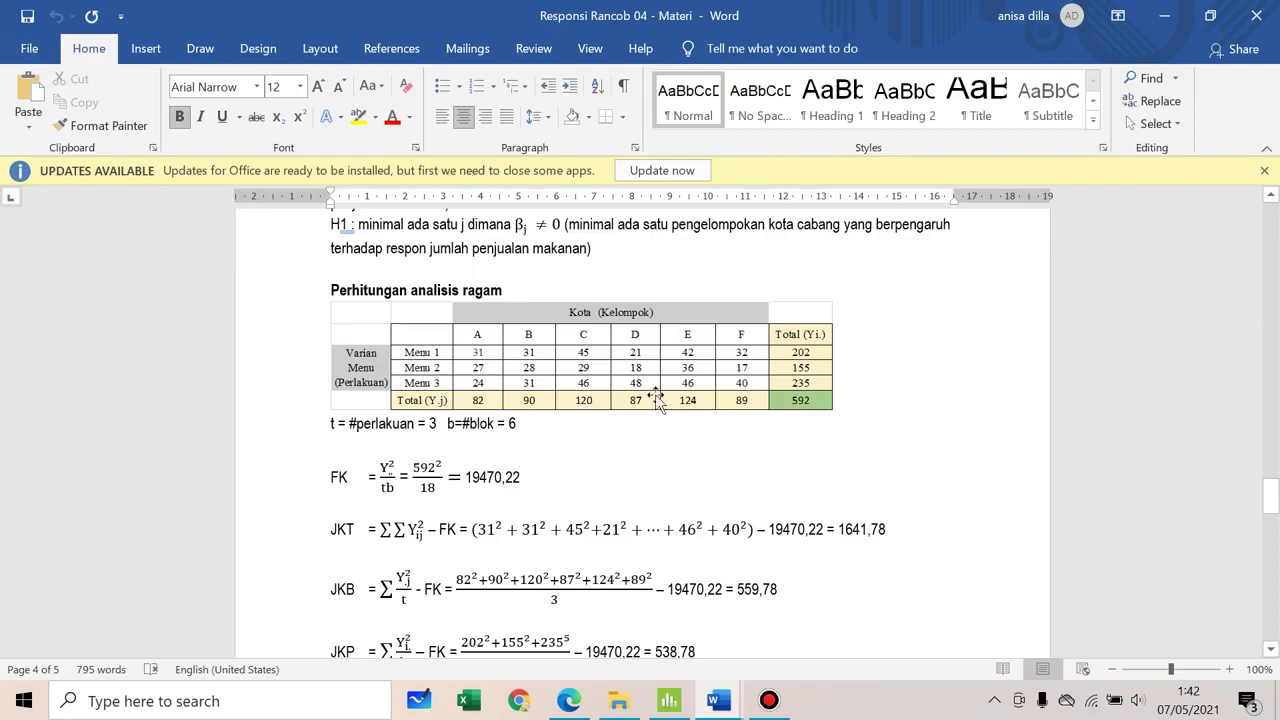
# - Switch to Minitab, open the RAKL Faktor Tunggal worksheet and review its Menu, Kota and Terjual columns
pyautogui.click(668, 700)
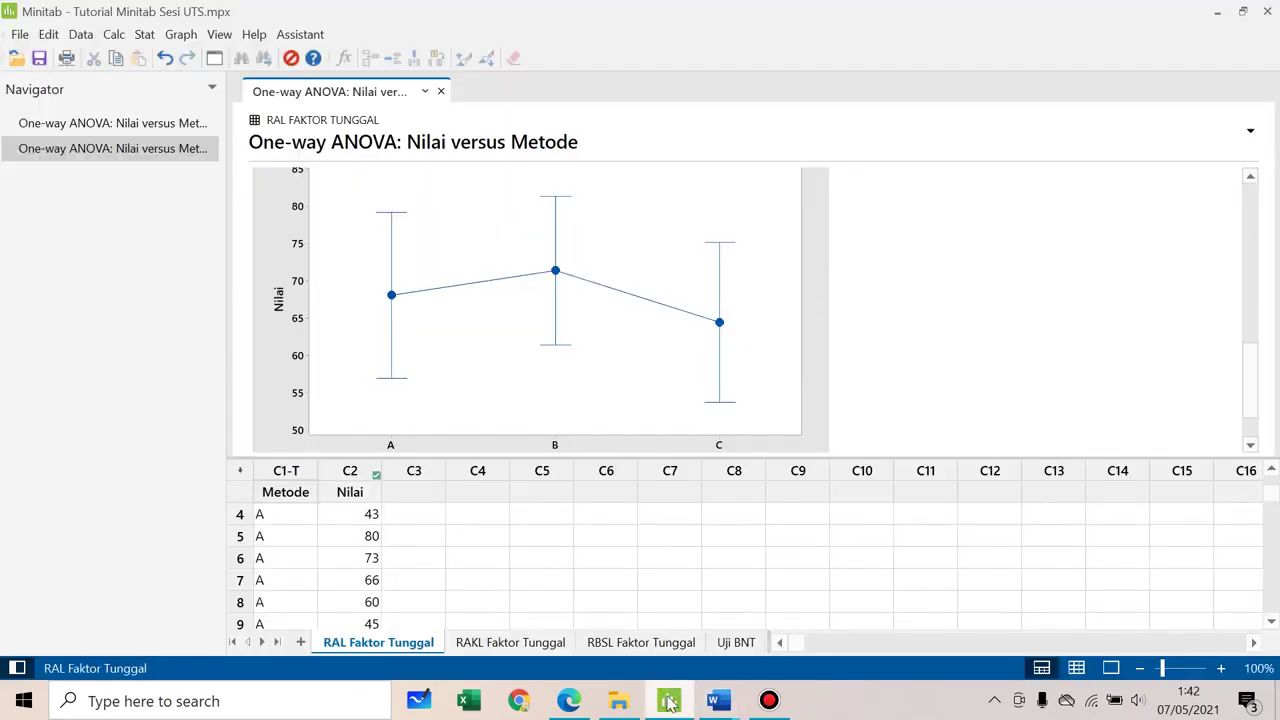
pyautogui.click(510, 642)
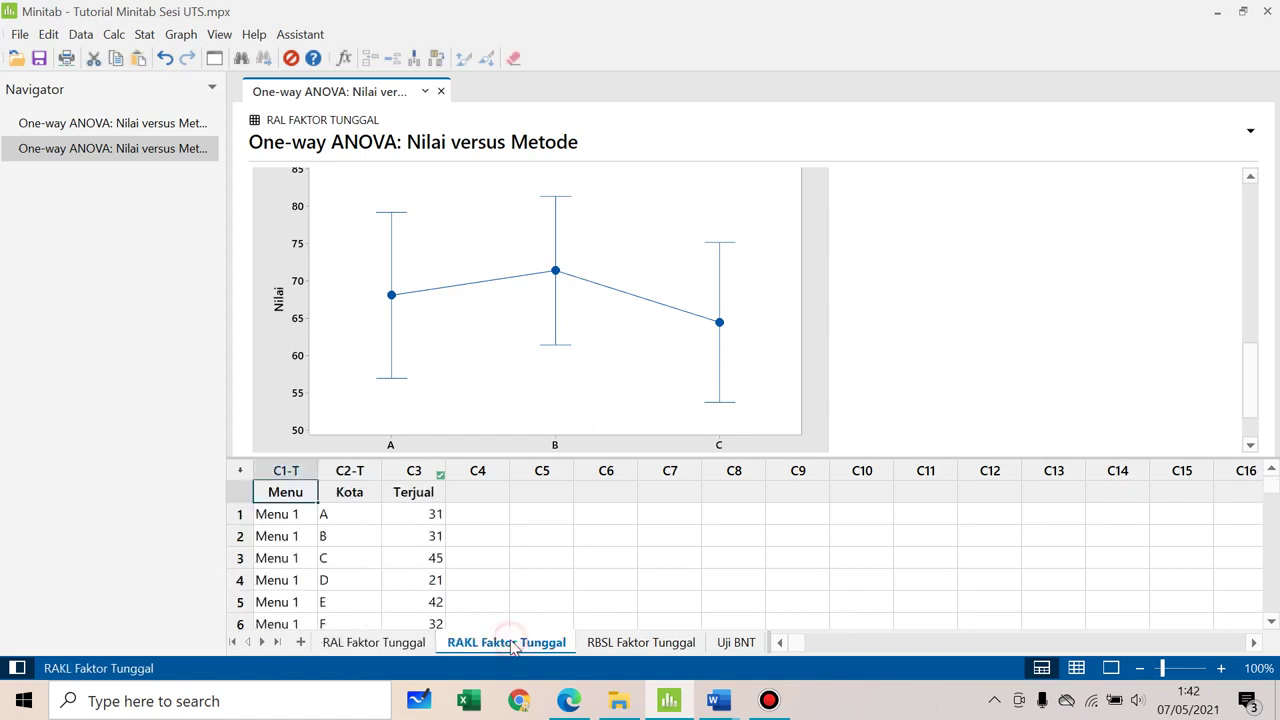
pyautogui.click(350, 488)
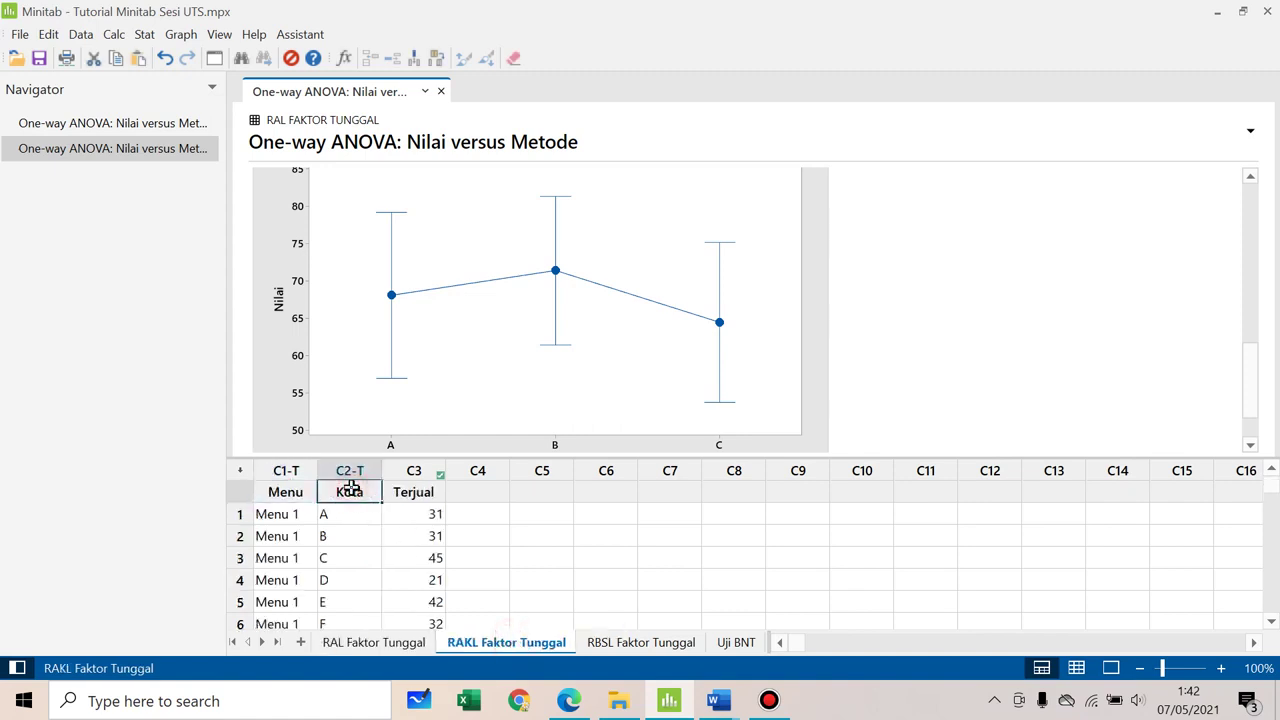
pyautogui.click(301, 490)
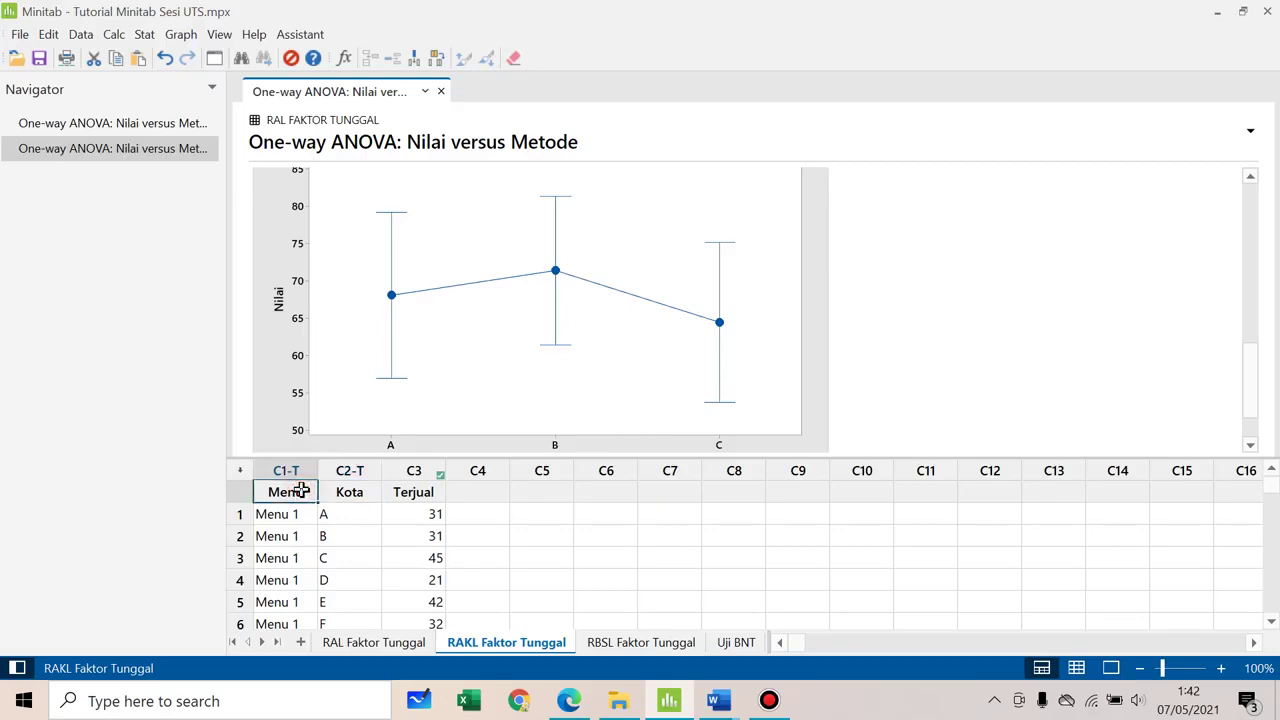
pyautogui.click(412, 492)
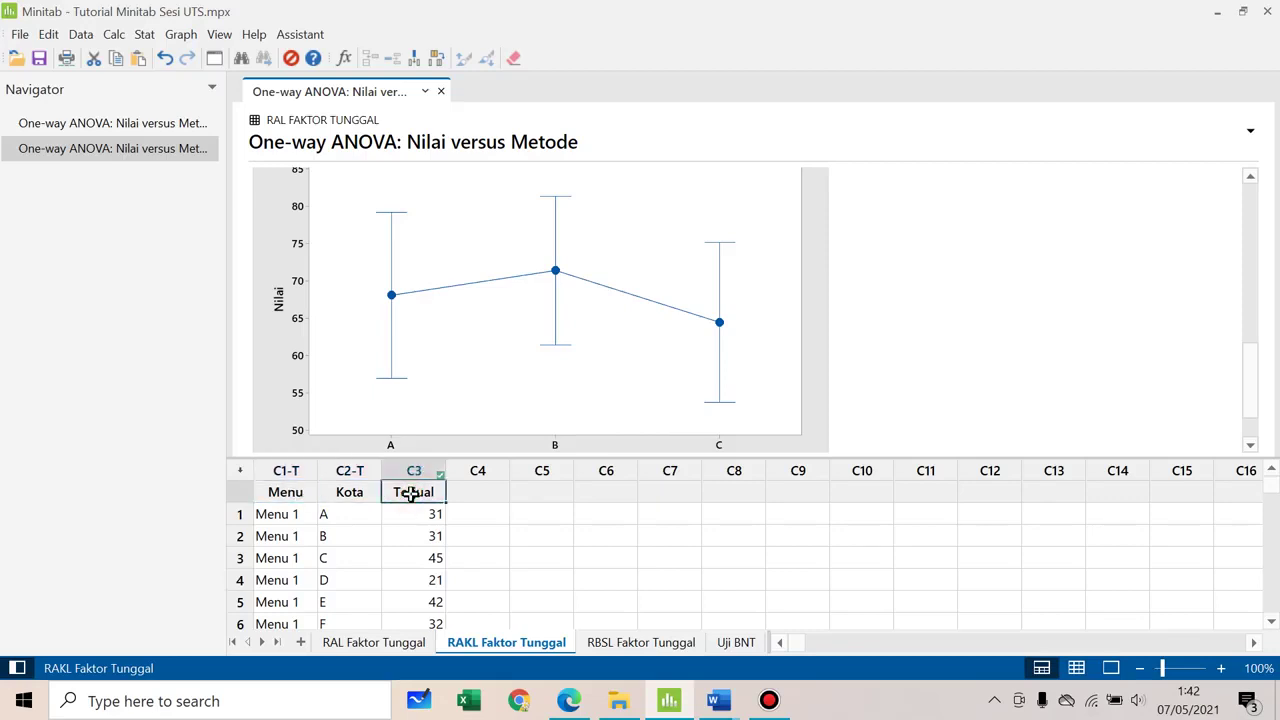
# - Set up Fit General Linear Model with Terjual as the response and Kota and Menu as the factors
pyautogui.click(145, 38)
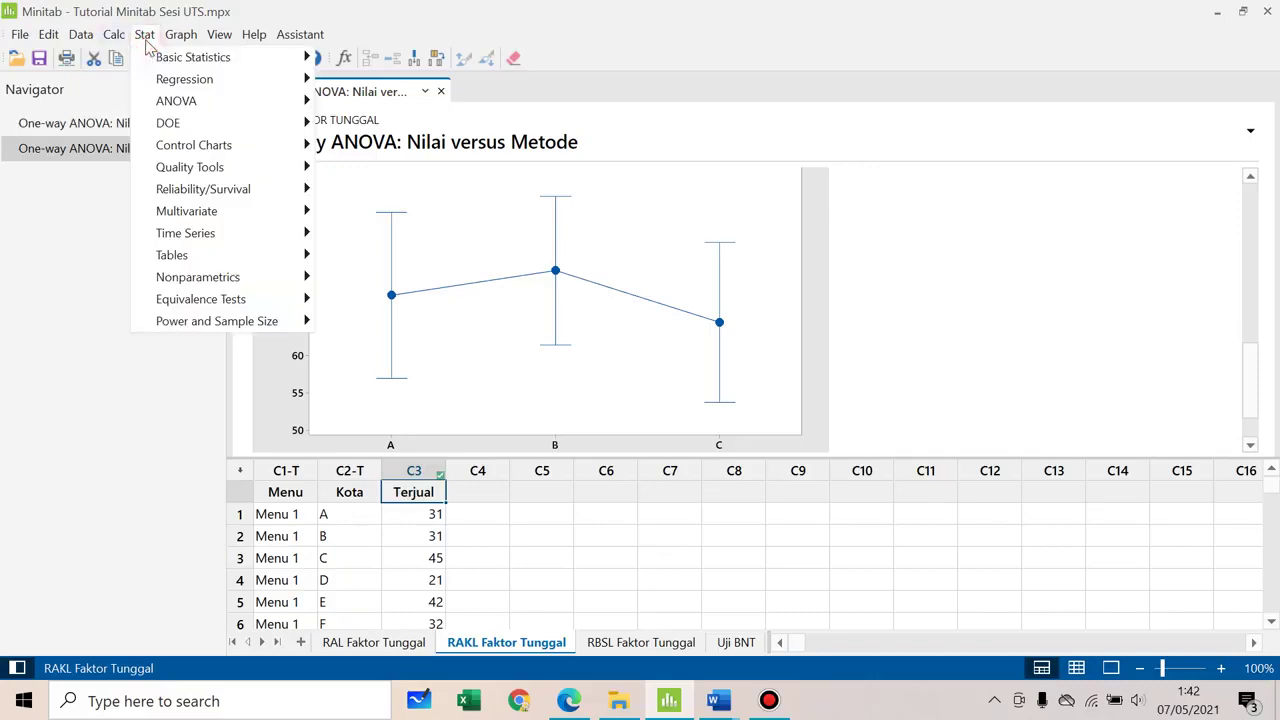
pyautogui.moveTo(209, 100)
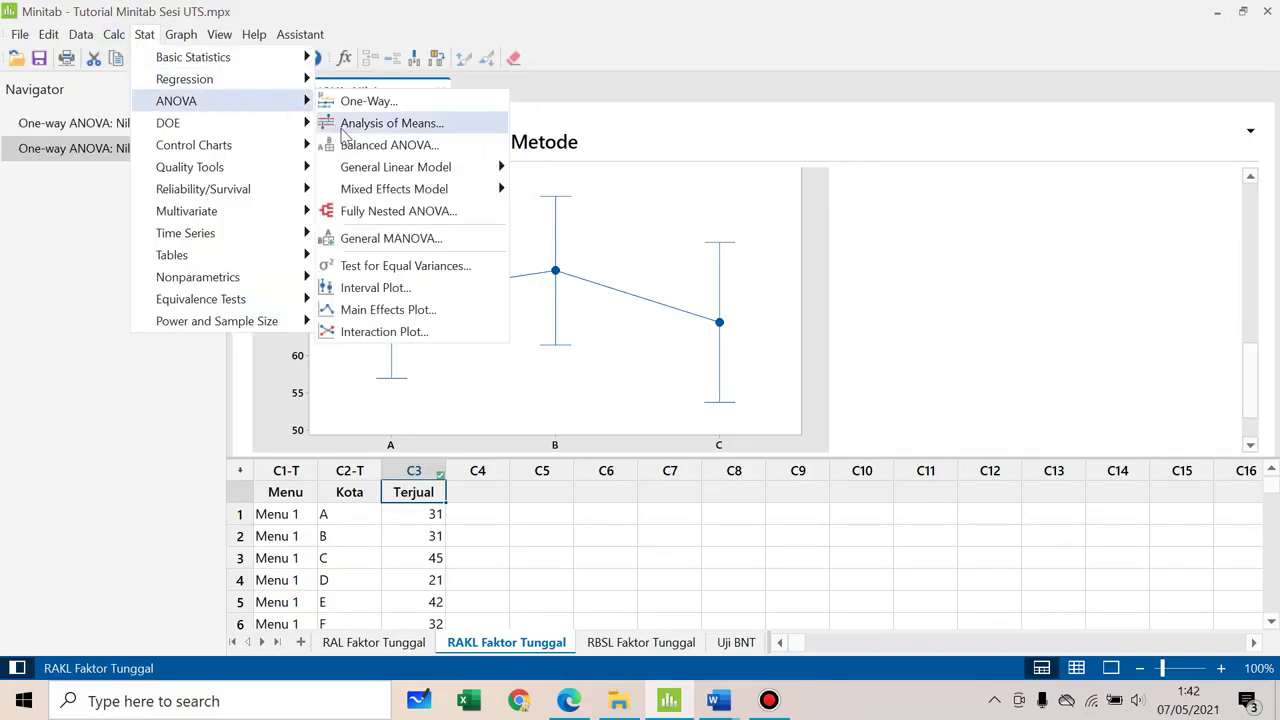
pyautogui.moveTo(400, 177)
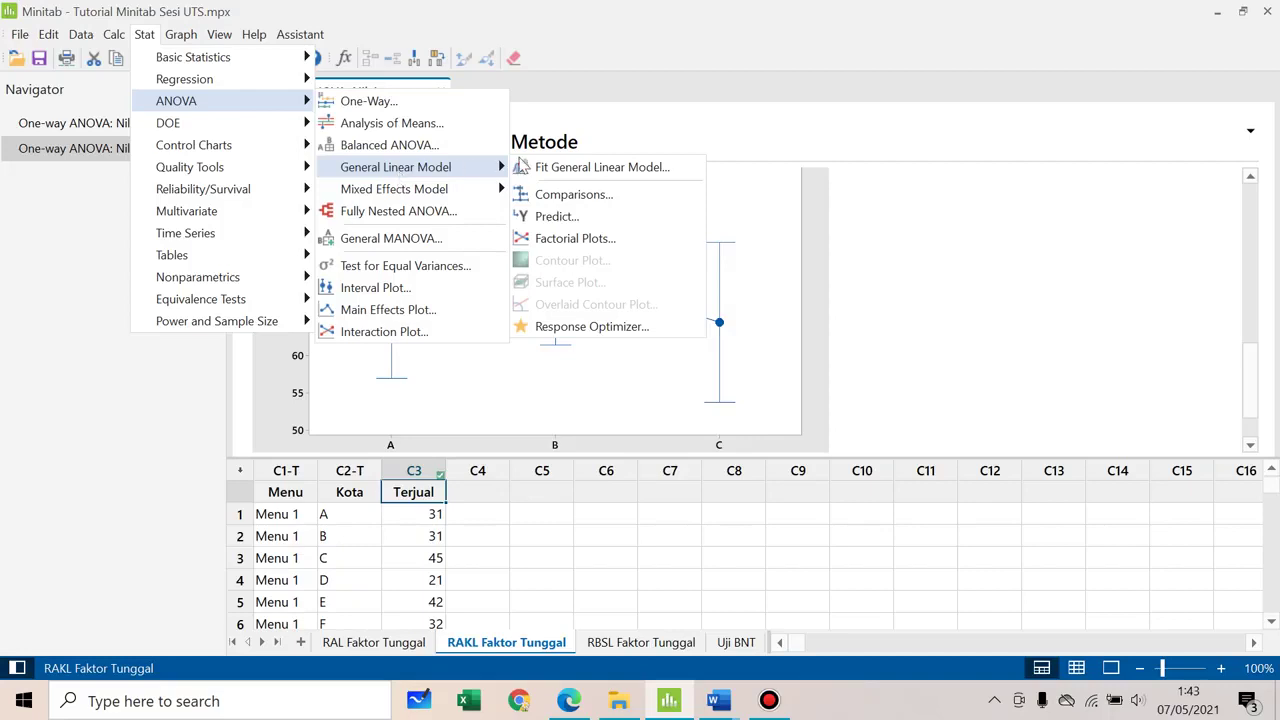
pyautogui.click(559, 166)
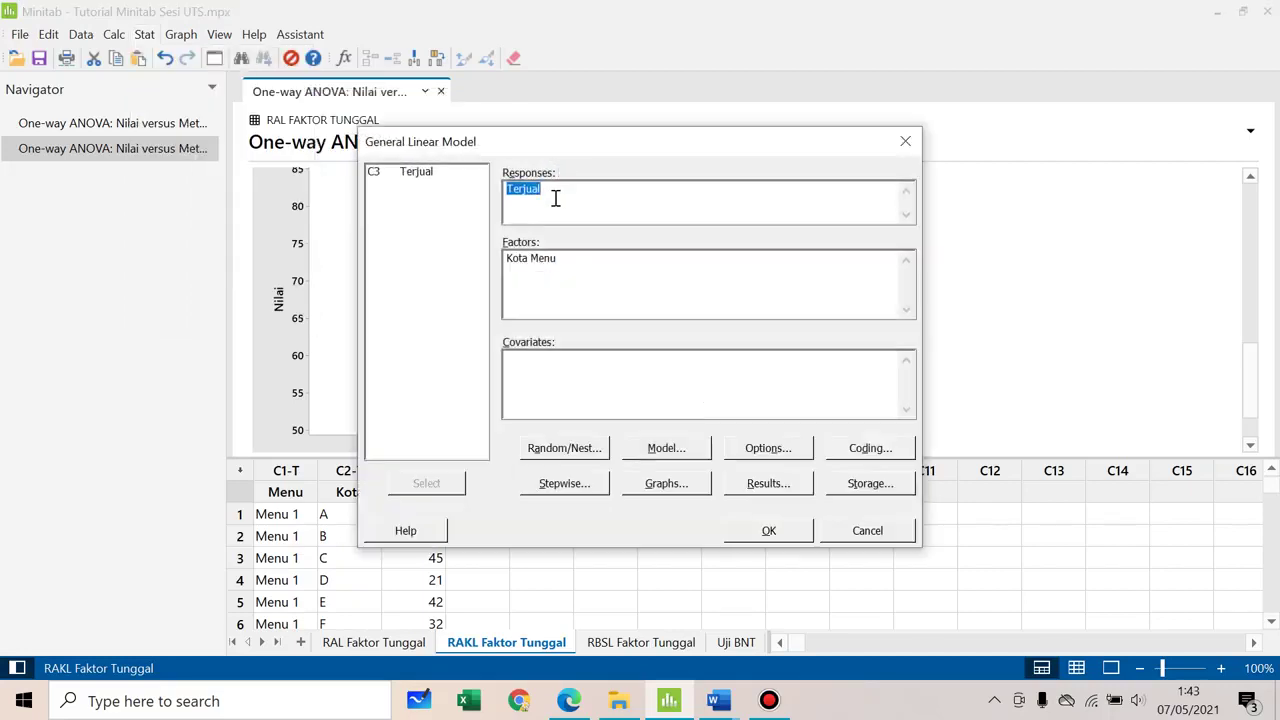
pyautogui.click(552, 197)
pyautogui.moveTo(552, 197); pyautogui.dragTo(474, 206)
pyautogui.press('Delete')
pyautogui.moveTo(612, 153); pyautogui.dragTo(840, 97)
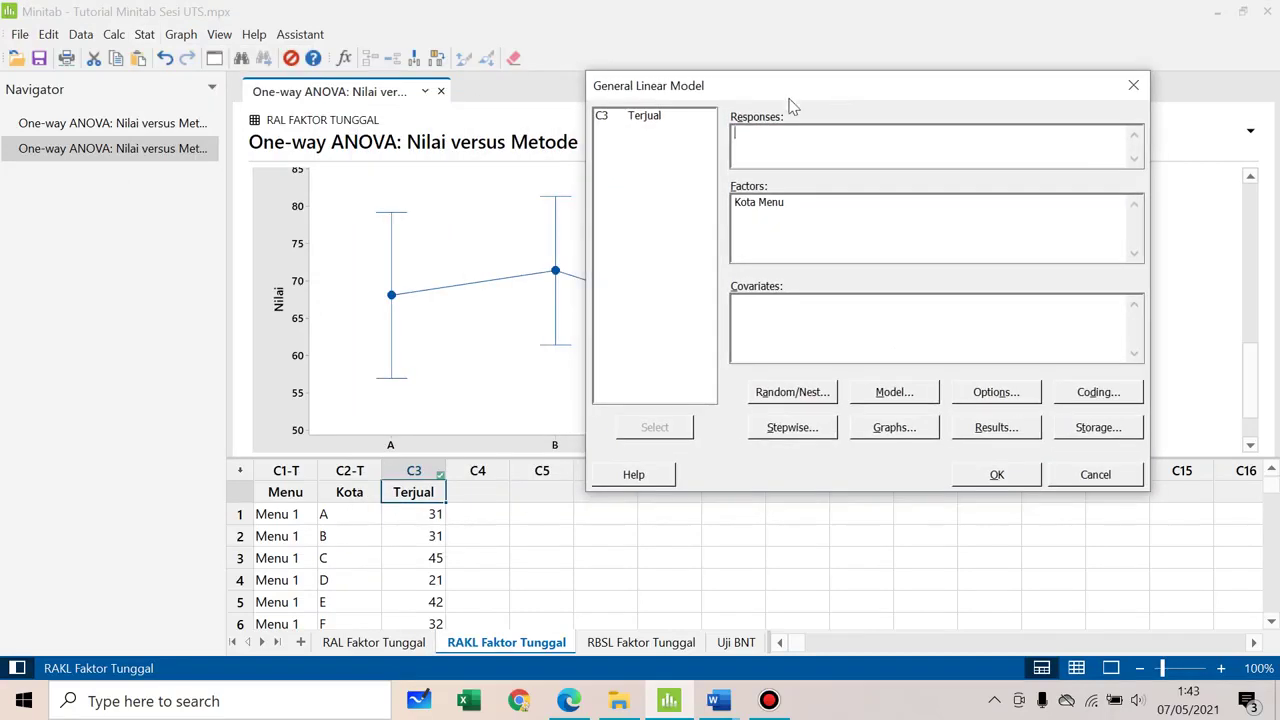
pyautogui.doubleClick(656, 117)
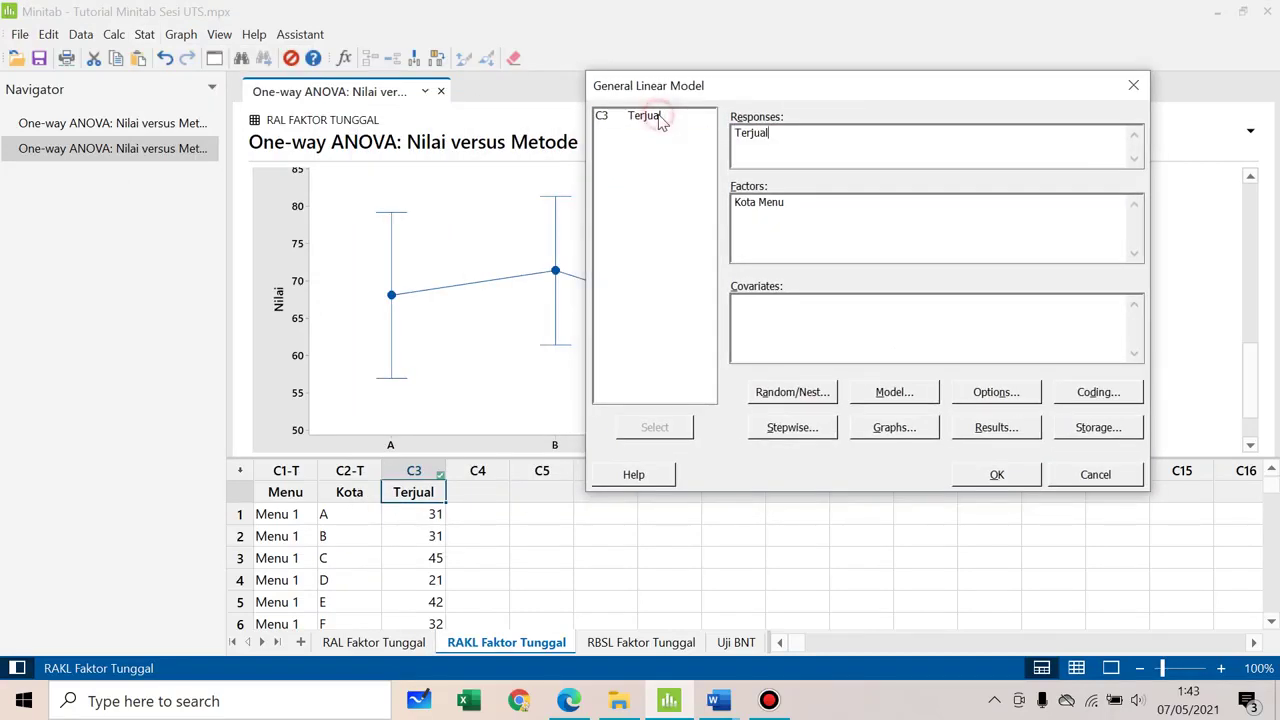
pyautogui.click(808, 213)
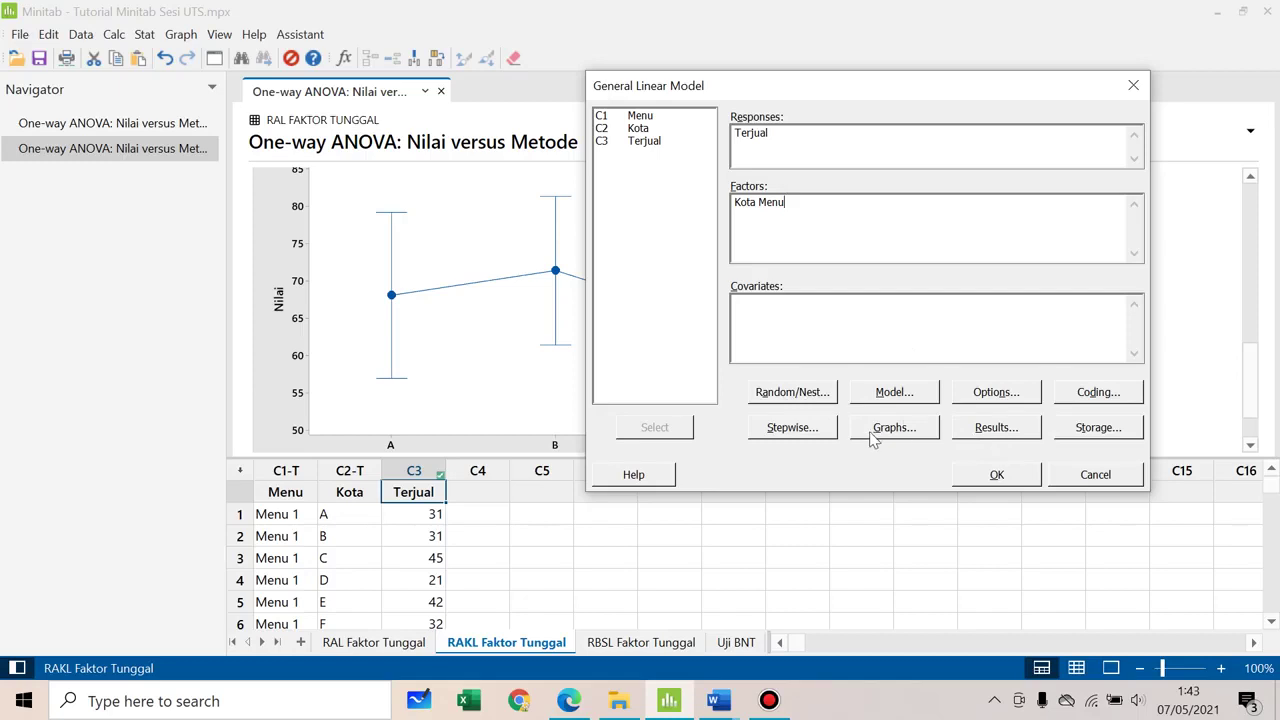
# - Review the terms included in the general linear model and its confidence level, sum of squares and transformation options
pyautogui.click(895, 393)
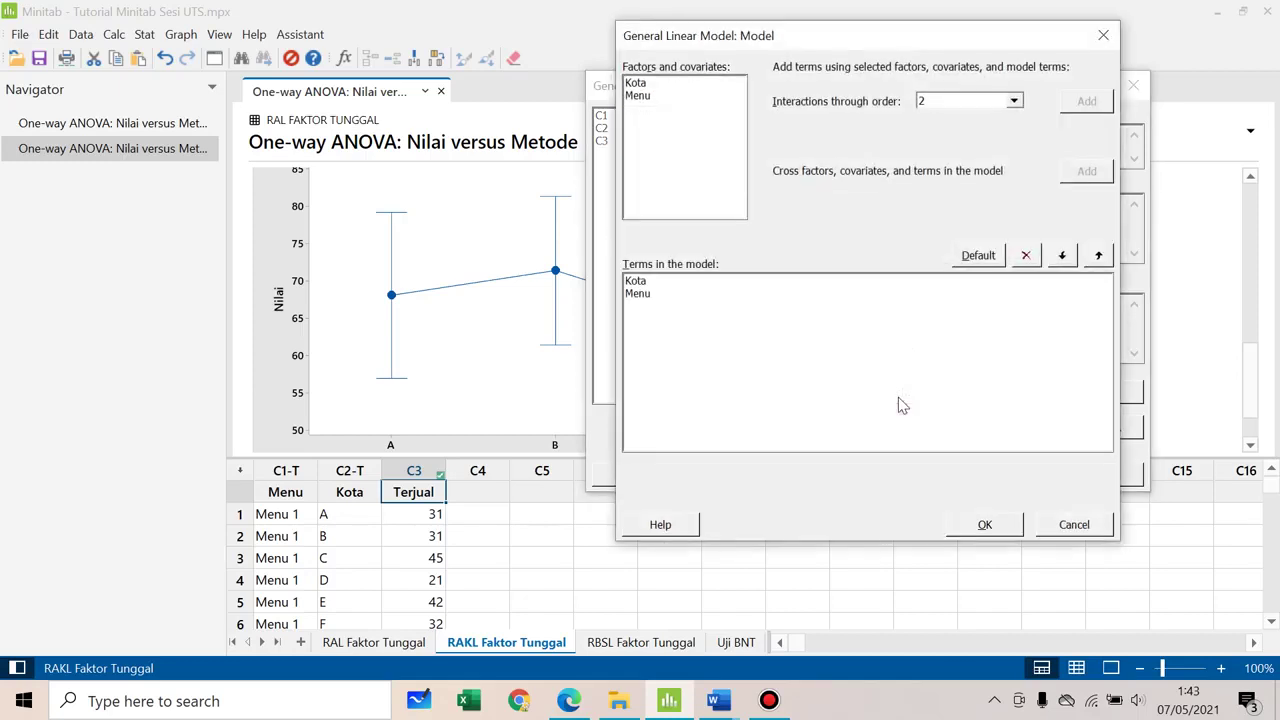
pyautogui.click(1036, 529)
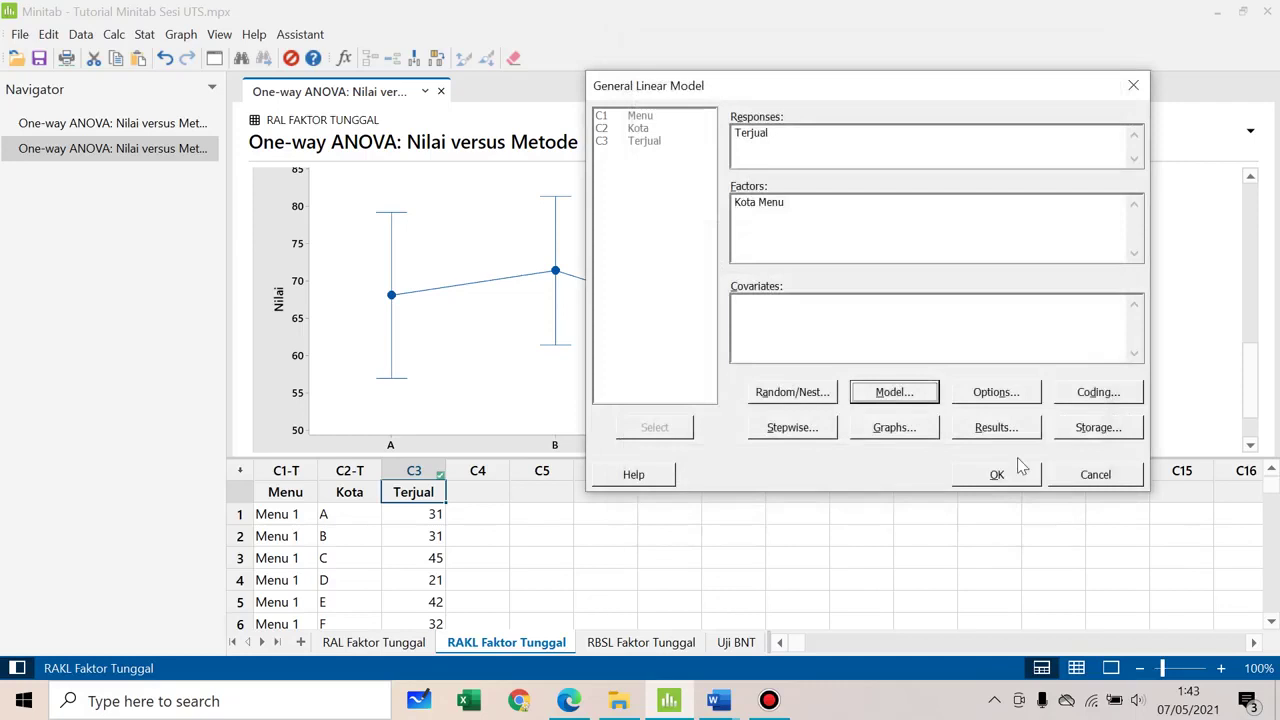
pyautogui.click(988, 402)
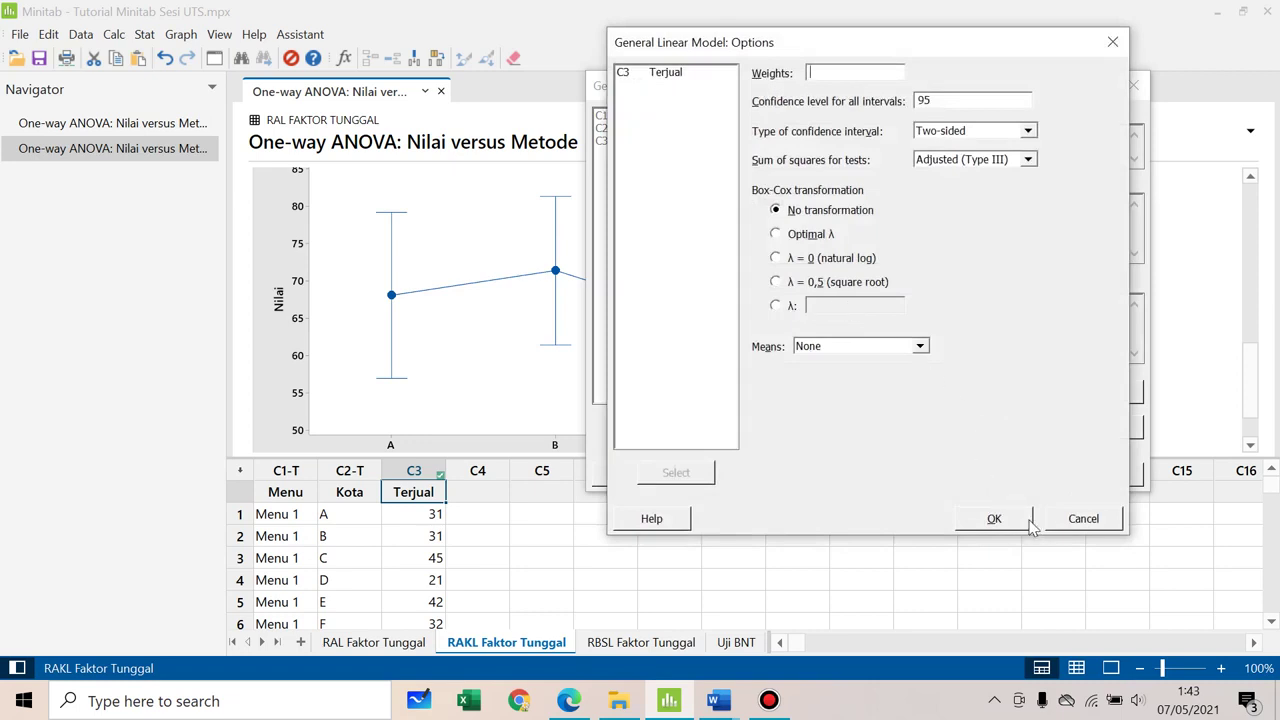
pyautogui.click(1062, 518)
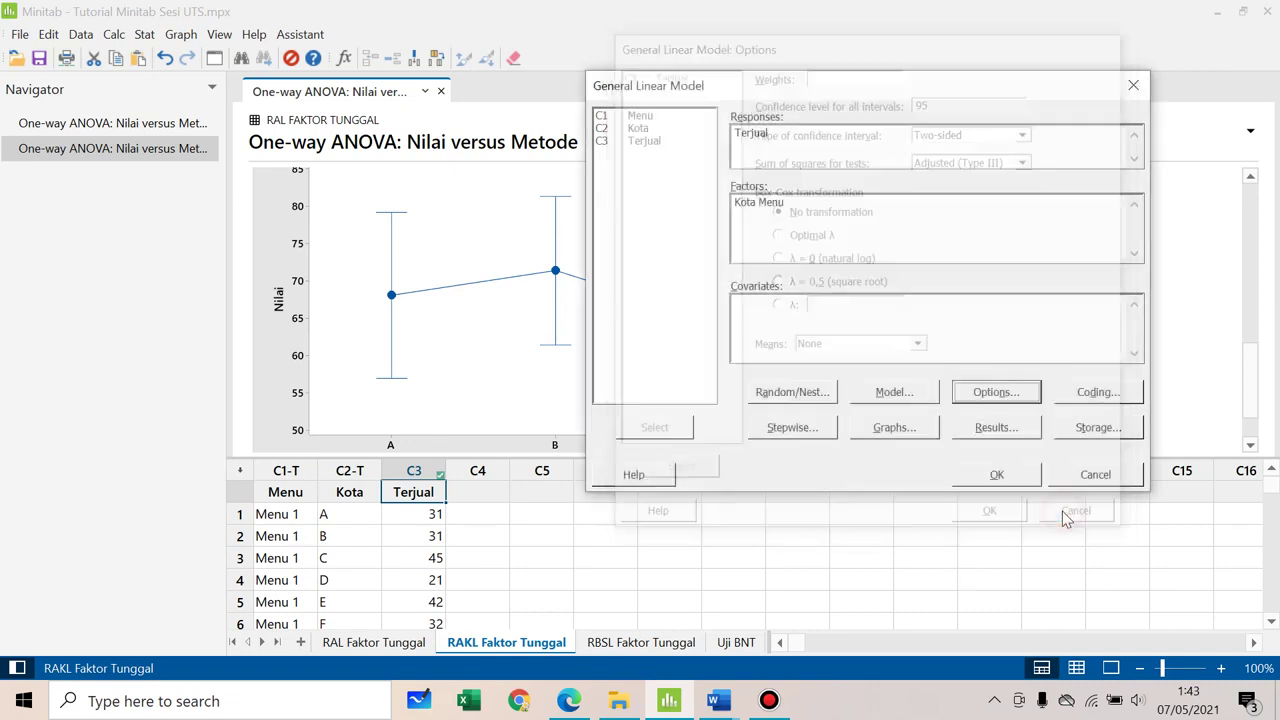
# - Turn off the normal probability plot of residuals in the general linear model's graphs
pyautogui.click(872, 432)
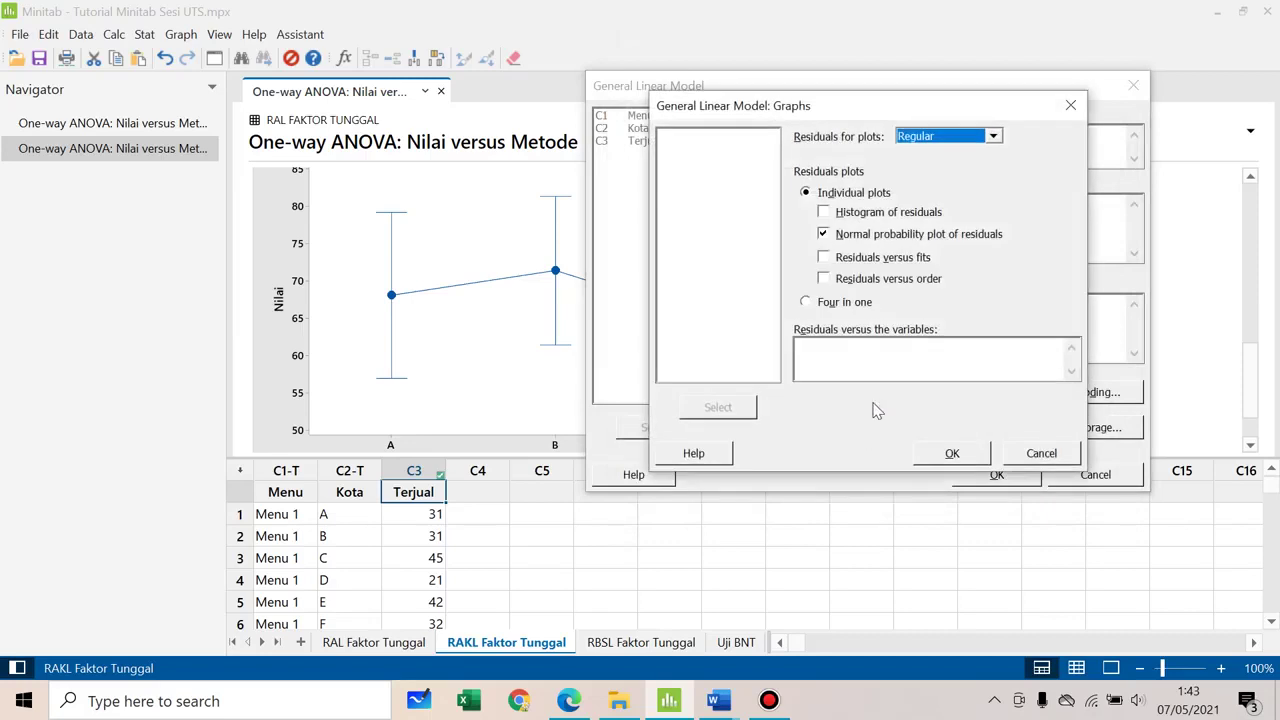
pyautogui.click(828, 234)
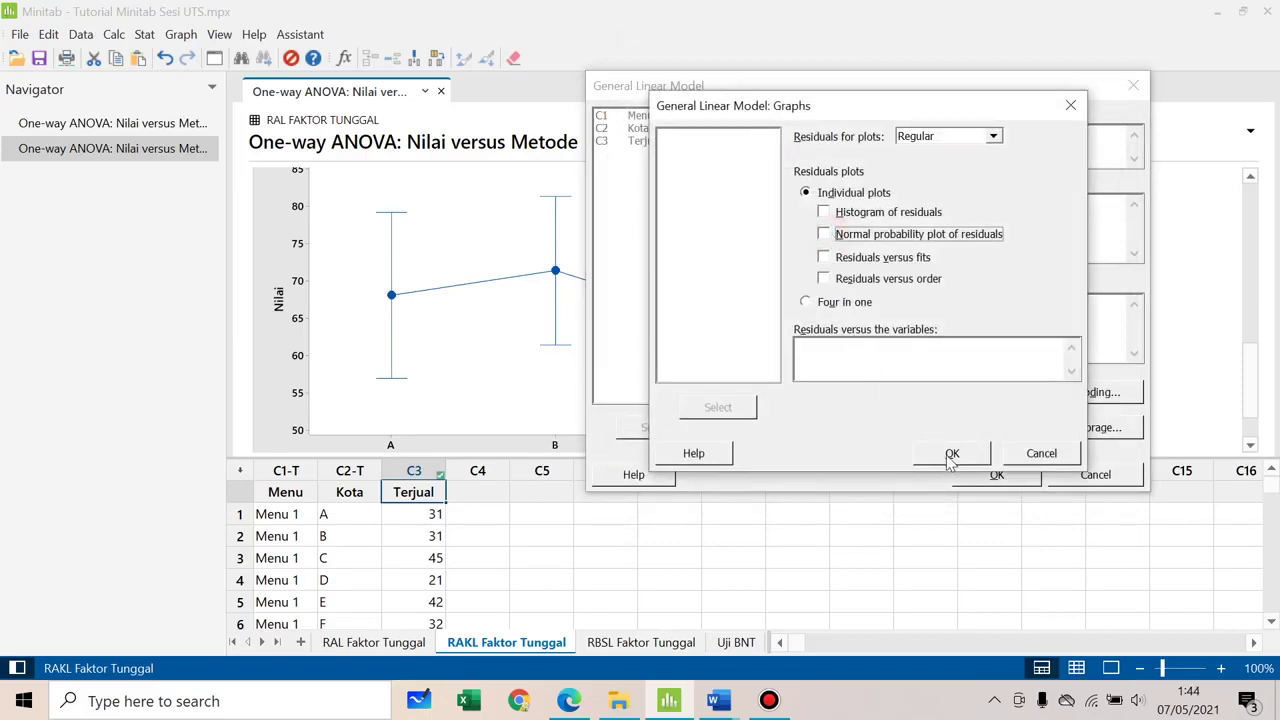
pyautogui.click(948, 455)
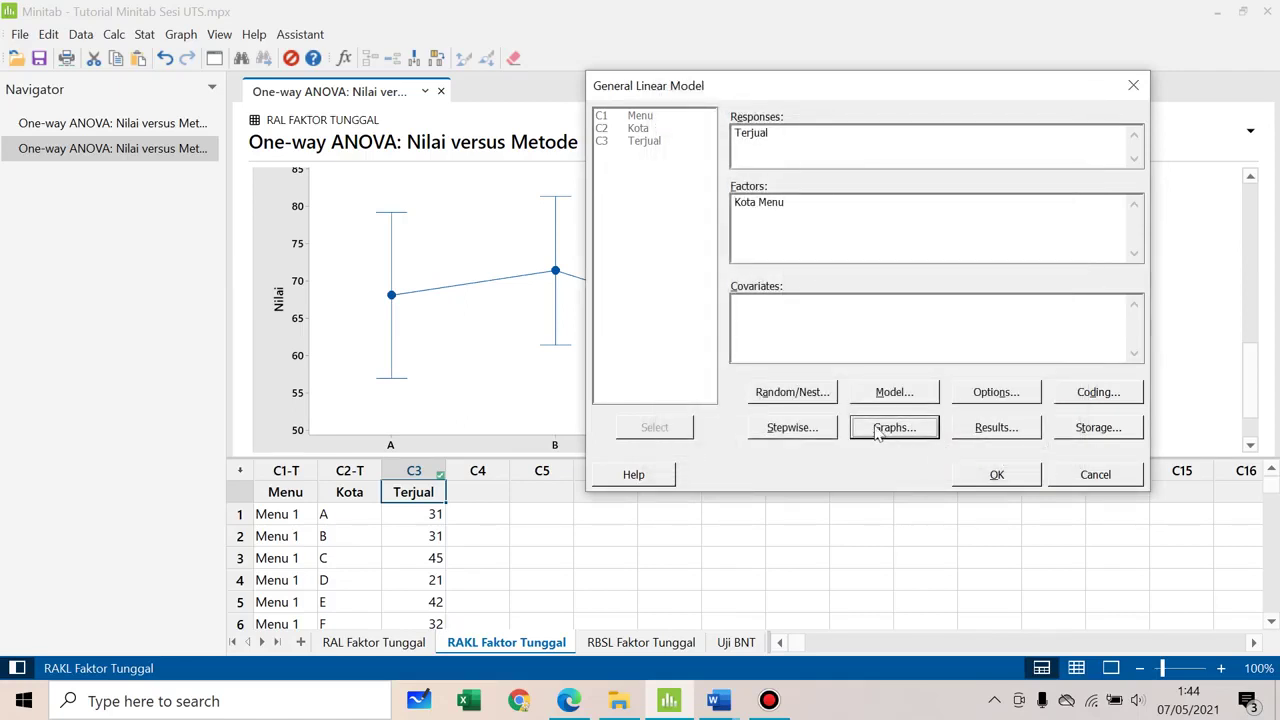
# - Limit the results to Method, Factor information, Analysis of variance and Model summary, store nothing, and run the general linear model
pyautogui.click(972, 433)
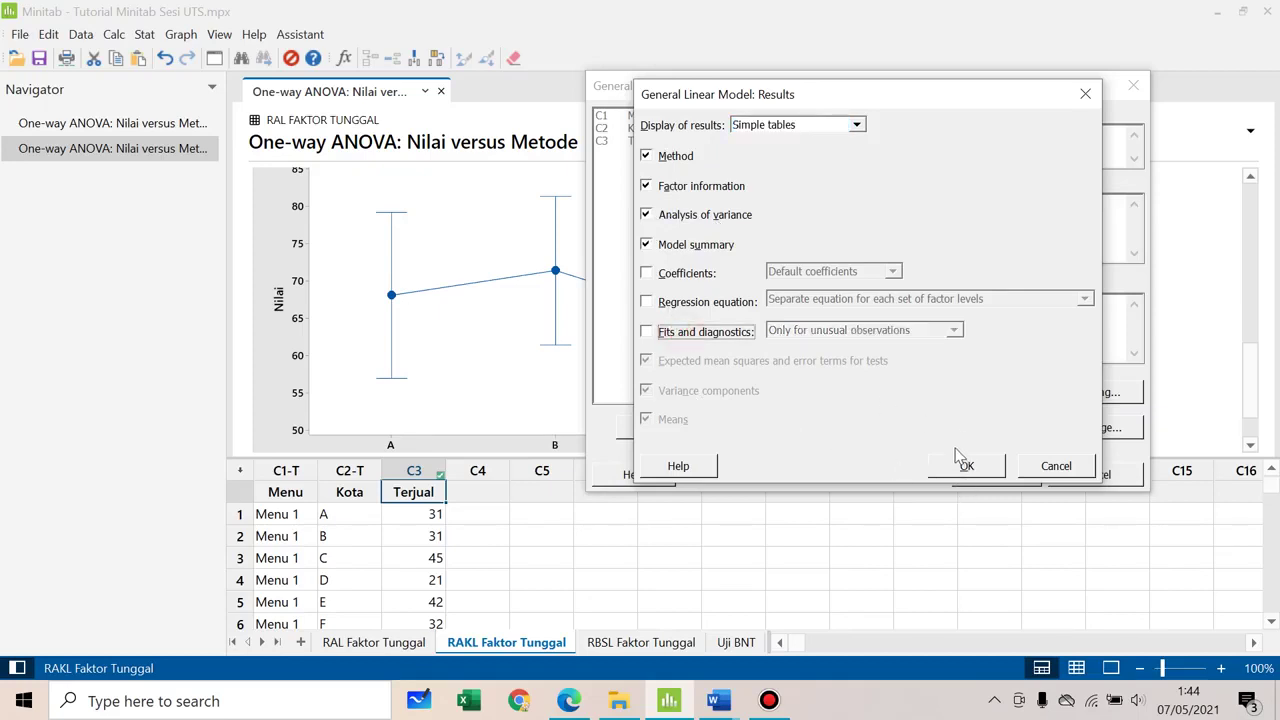
pyautogui.click(960, 466)
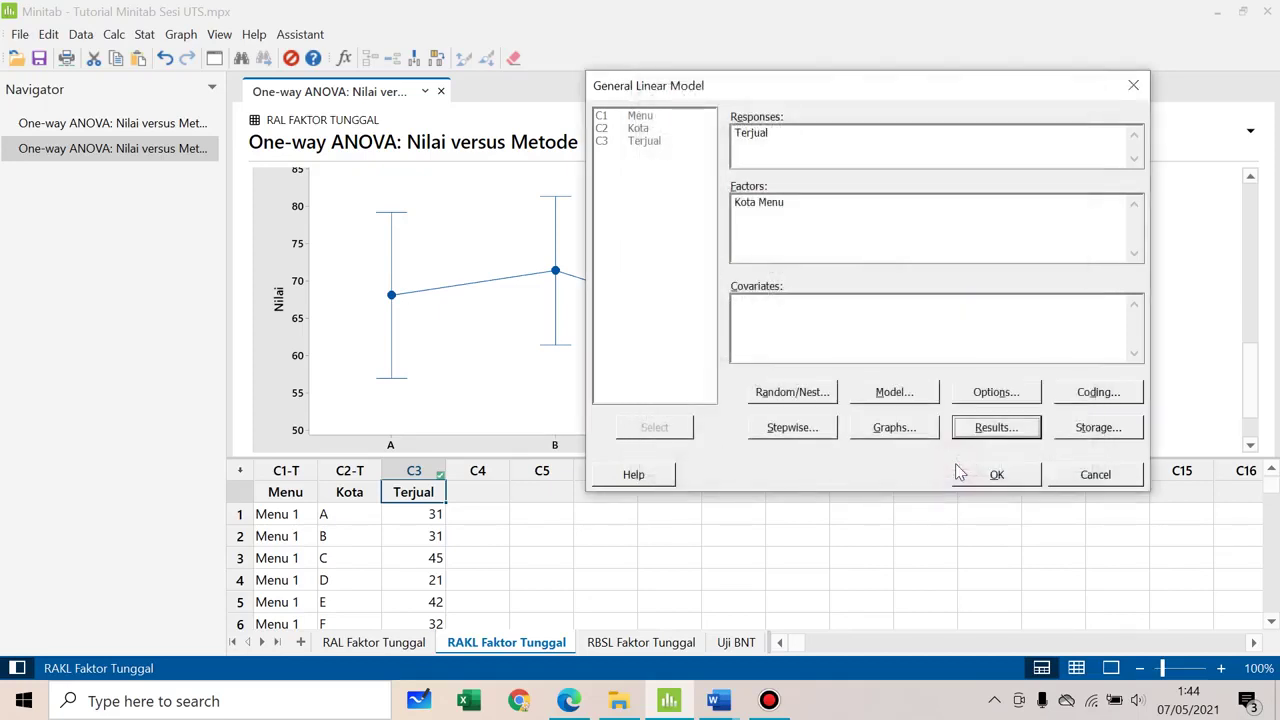
pyautogui.click(1092, 433)
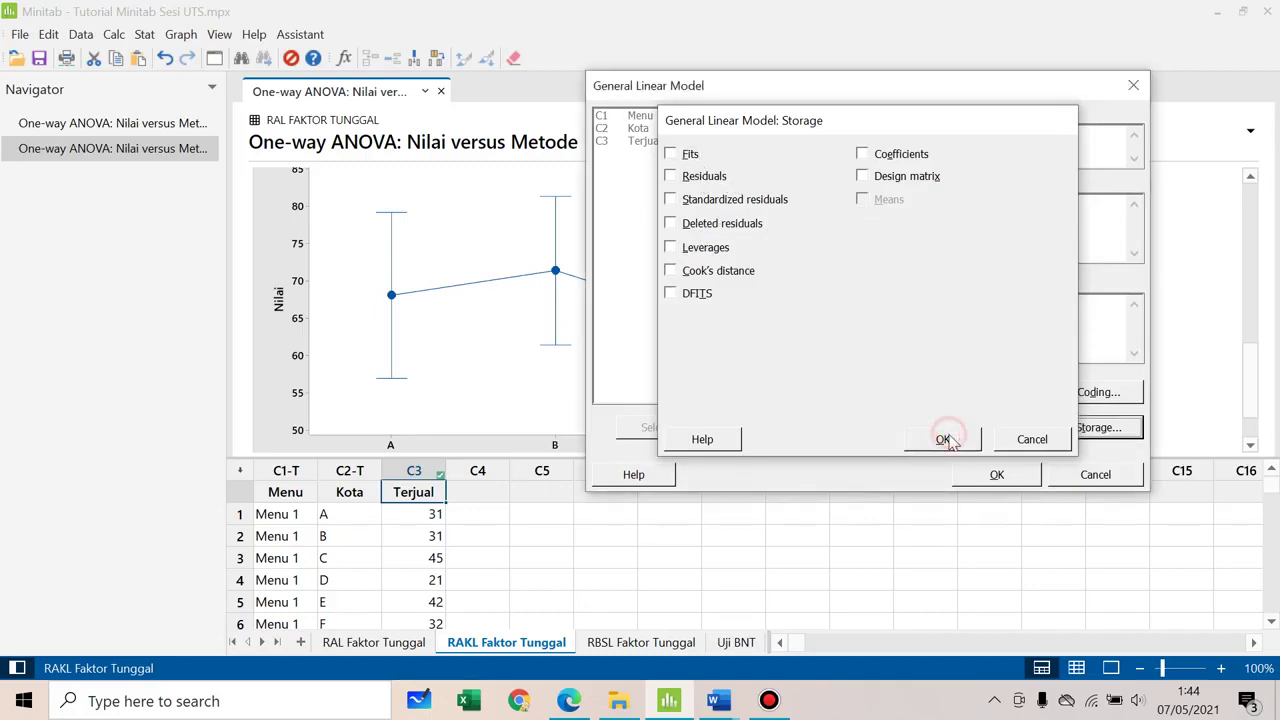
pyautogui.click(945, 440)
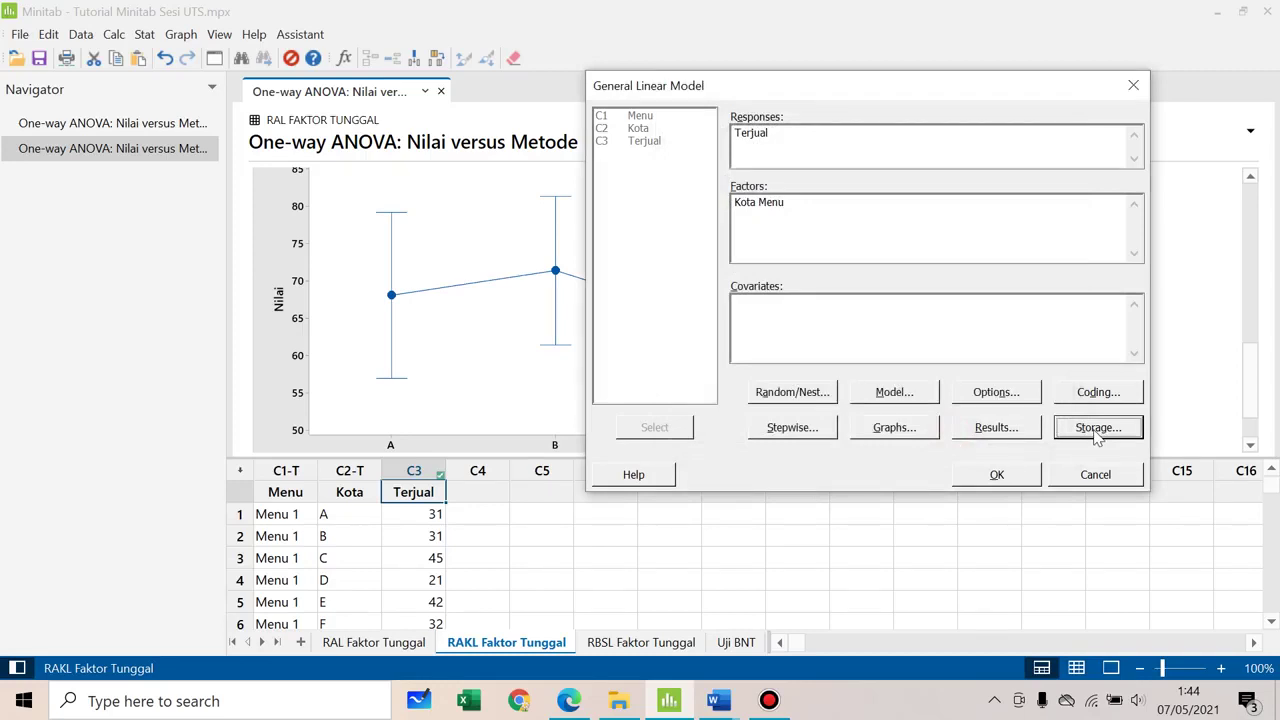
pyautogui.click(991, 476)
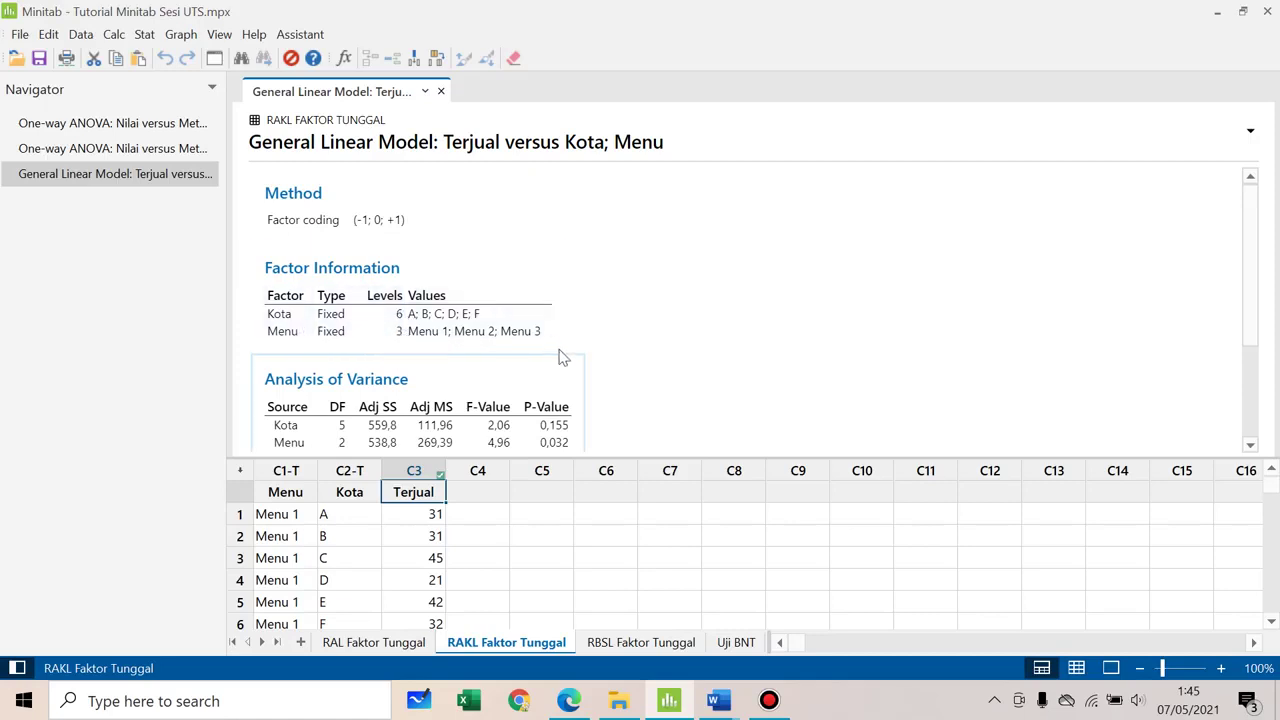
# - Examine the Analysis of Variance output, and locate the manual TABEL ANOVA in the Responsi Rancob 04 - Materi Word document
pyautogui.moveTo(1252, 276); pyautogui.dragTo(1260, 334)
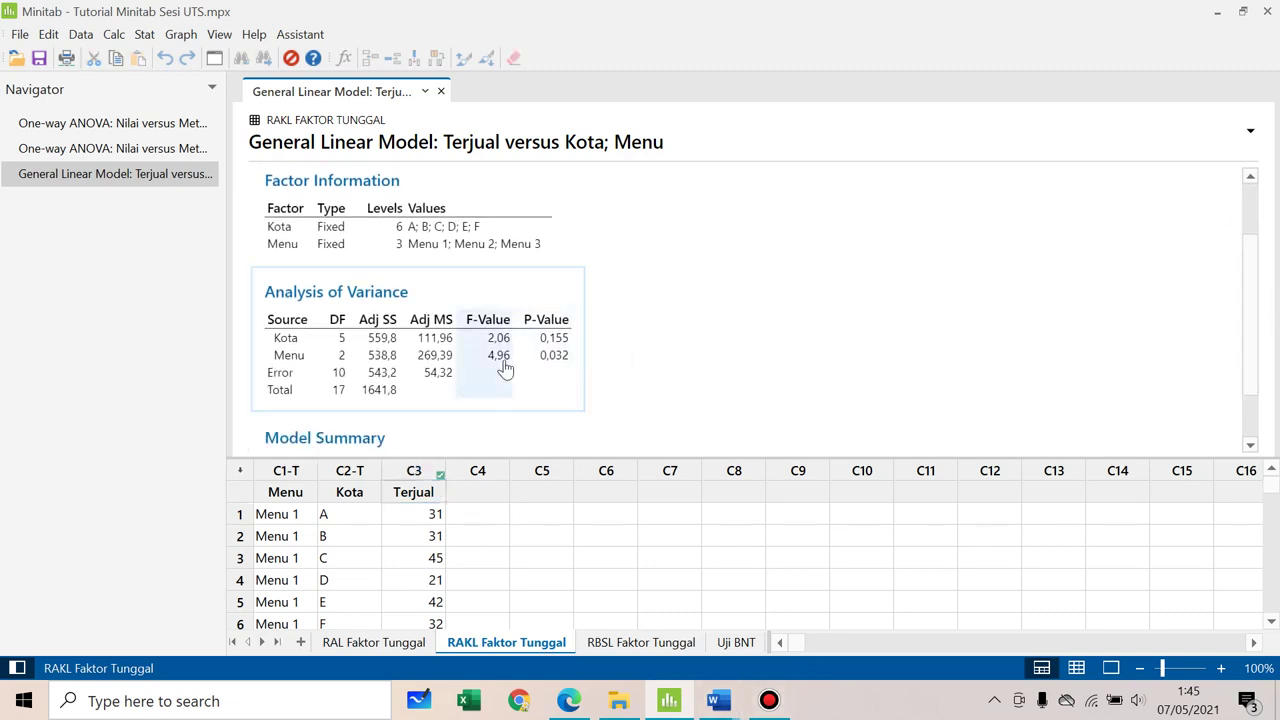
pyautogui.moveTo(735, 708)
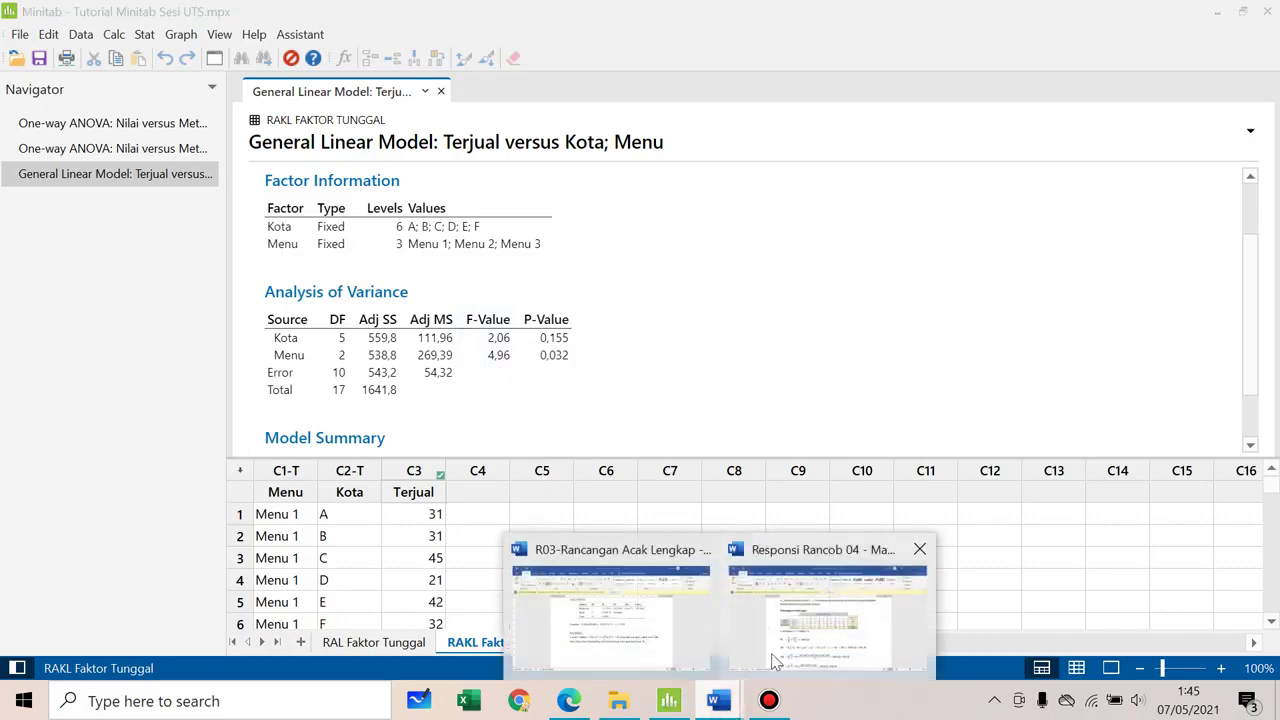
pyautogui.click(797, 638)
pyautogui.scroll(-6, 795, 635)
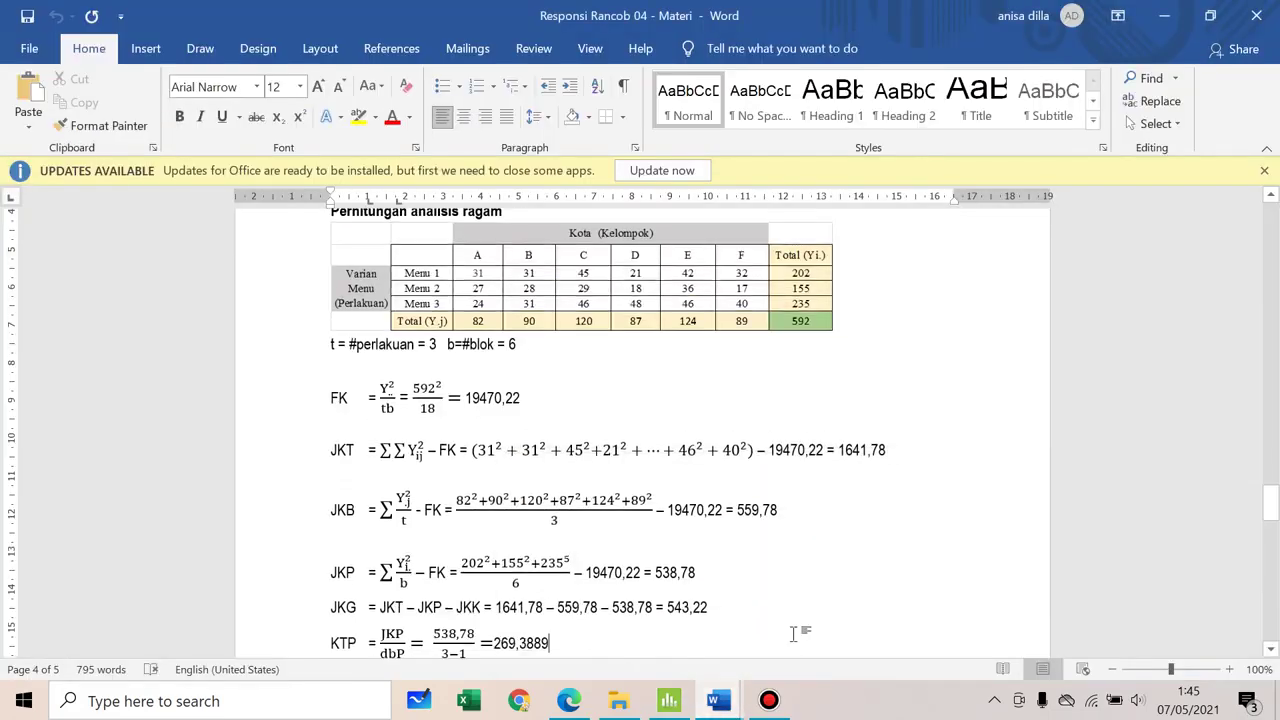
pyautogui.click(793, 635)
pyautogui.hotkey('ctrl', 'End')
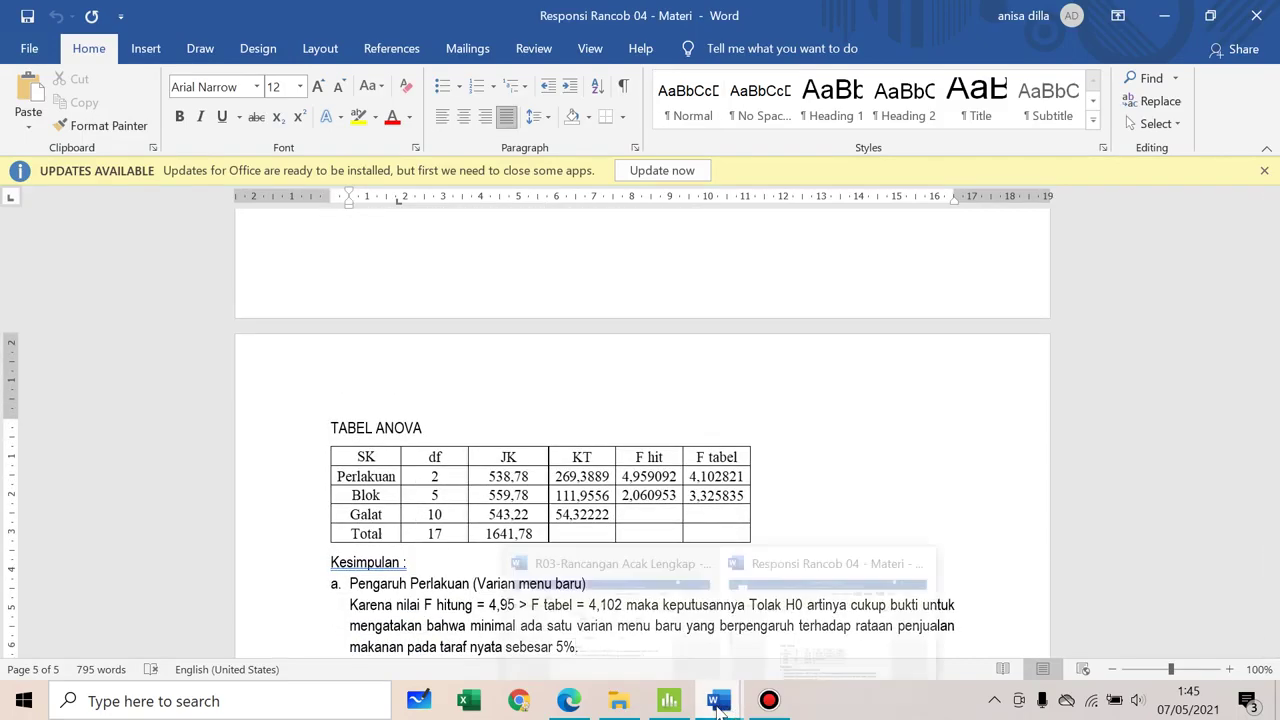
# - Compare Minitab's general linear model Analysis of Variance for Kota and Menu with the manual TABEL ANOVA in Word
pyautogui.click(686, 704)
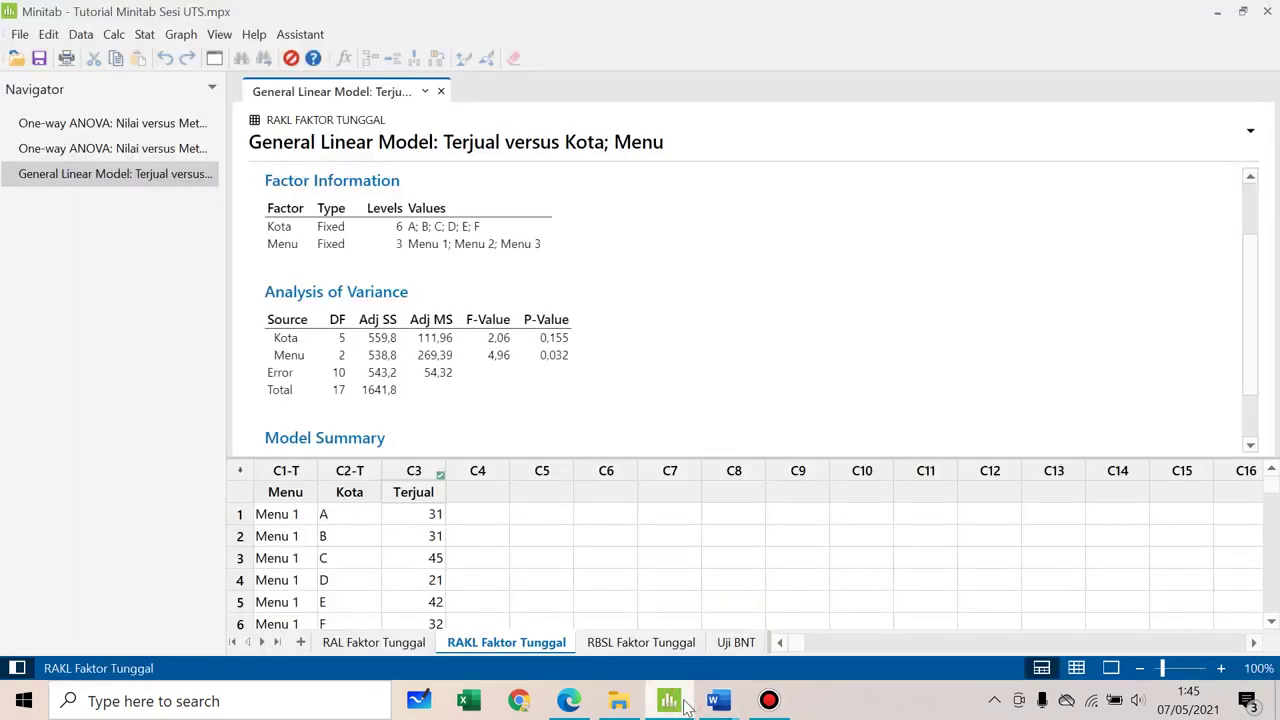
pyautogui.click(686, 704)
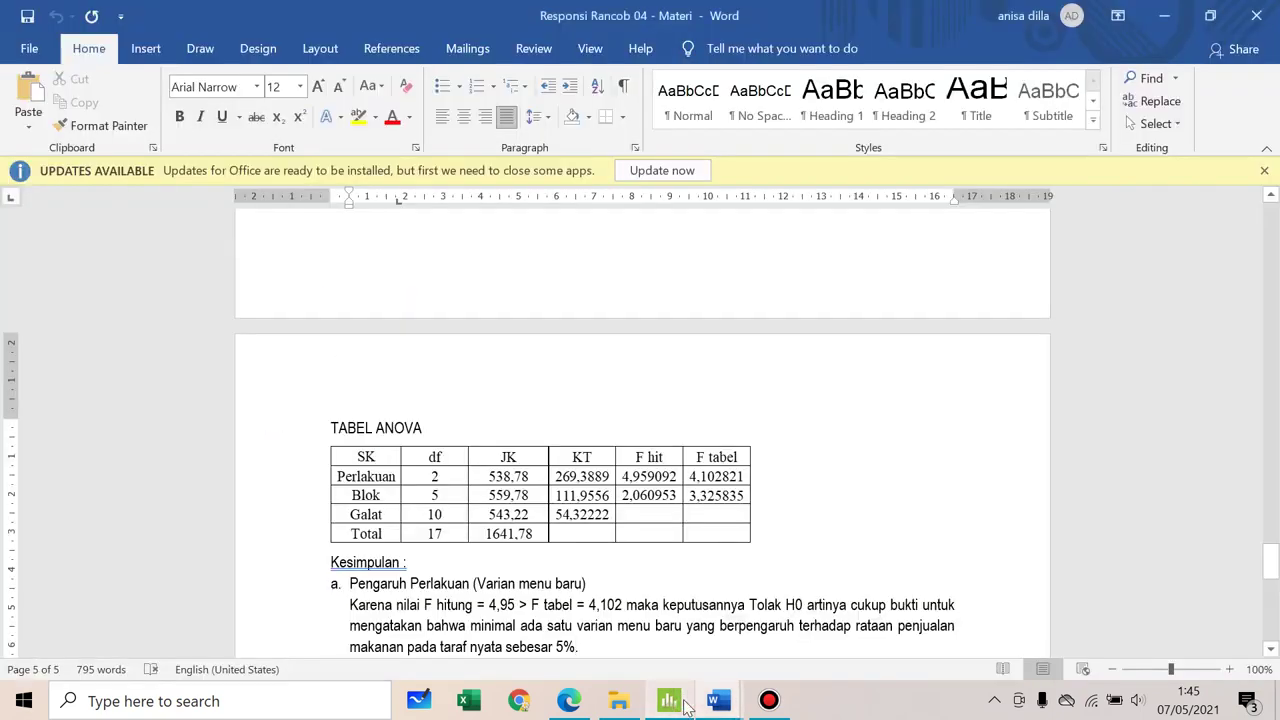
pyautogui.click(686, 704)
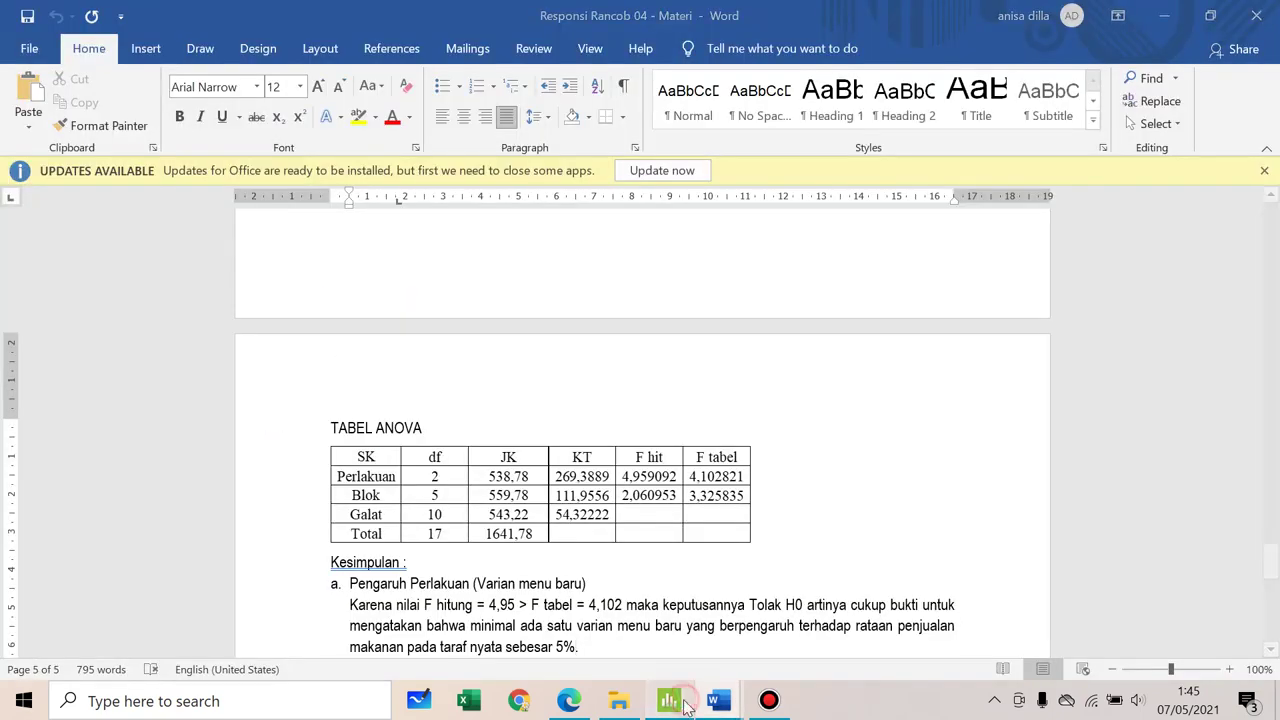
pyautogui.click(686, 704)
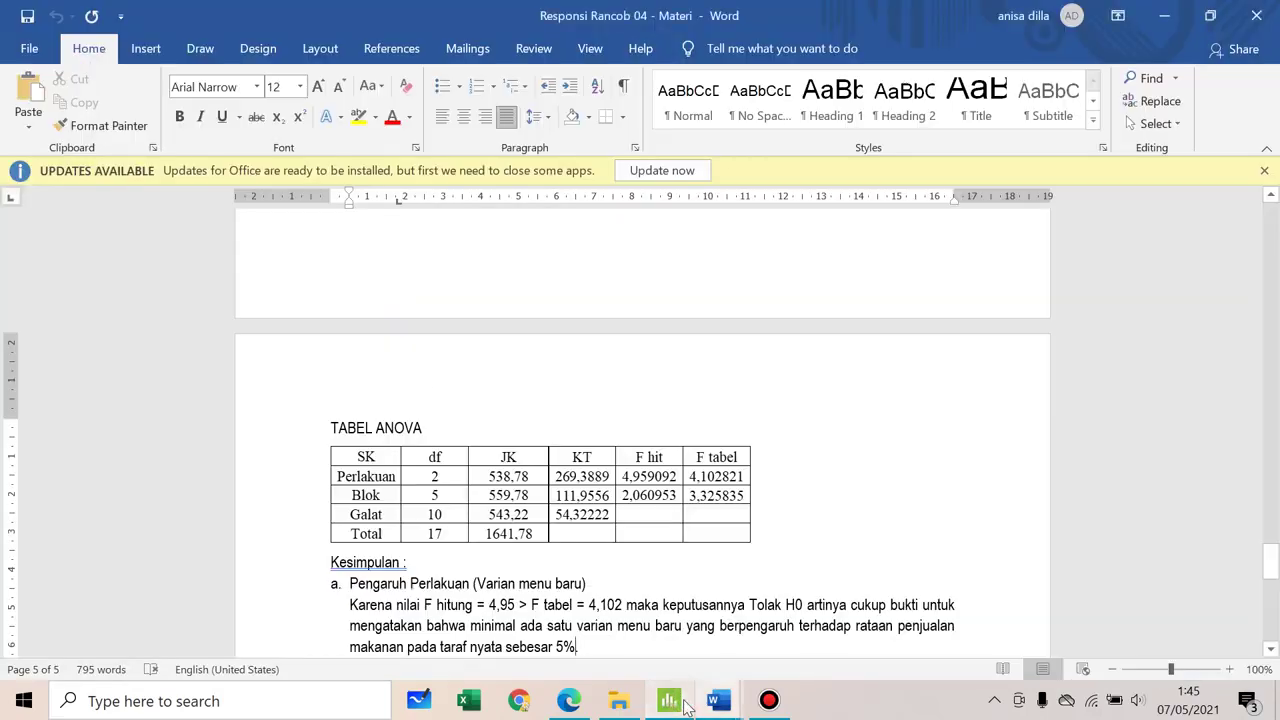
pyautogui.click(686, 706)
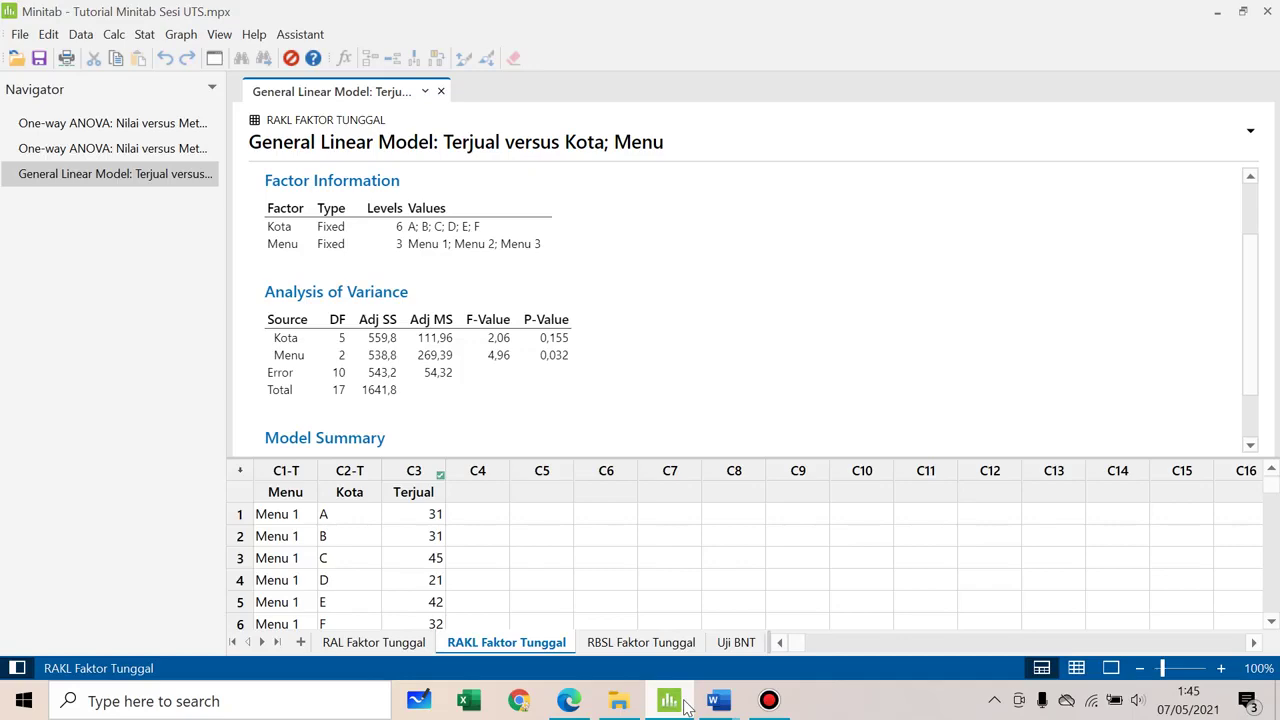
pyautogui.click(686, 704)
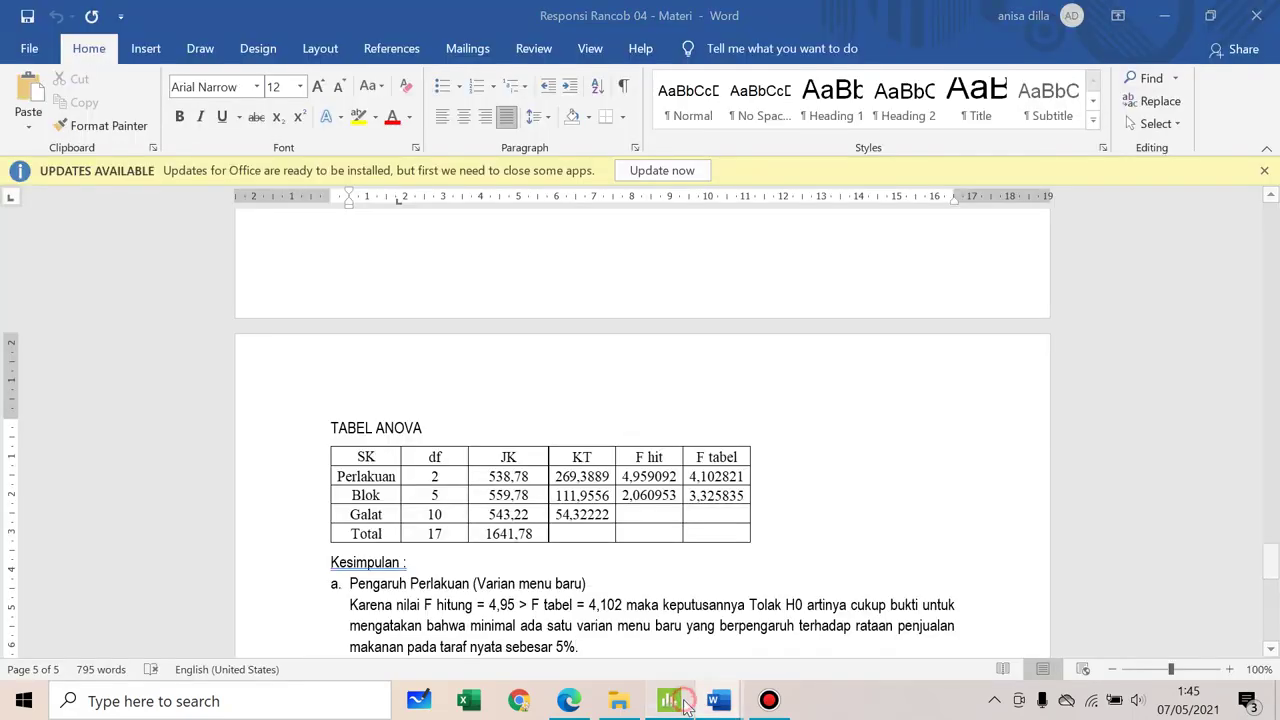
pyautogui.click(686, 706)
pyautogui.click(686, 706)
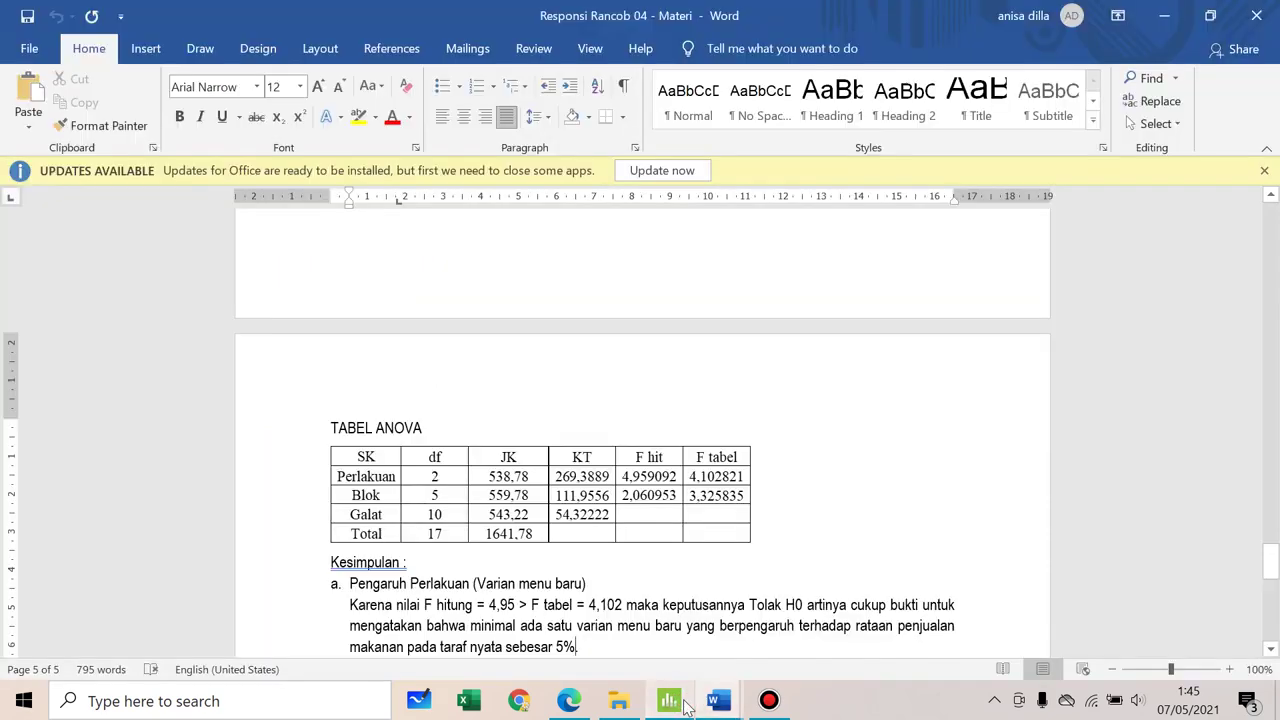
# - Return to Minitab and review the Analysis of Variance and Model Summary for Terjual versus Kota and Menu
pyautogui.click(686, 706)
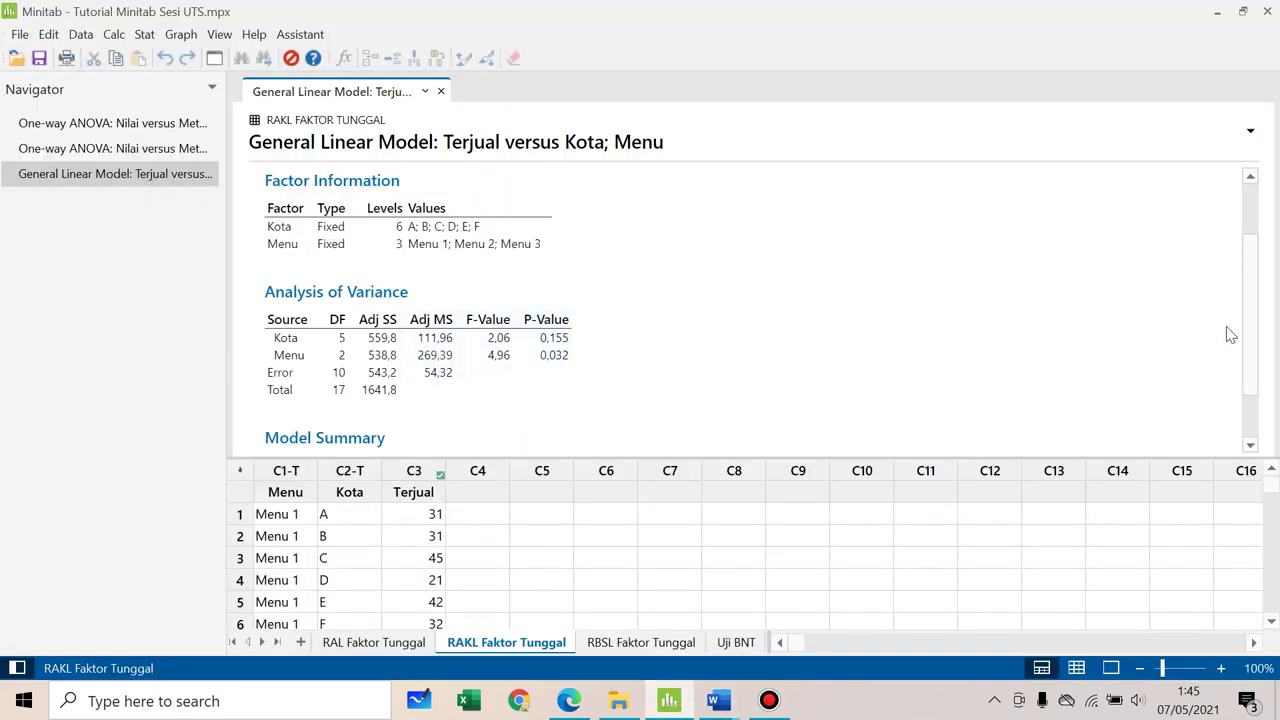
pyautogui.moveTo(1251, 329); pyautogui.dragTo(1268, 380)
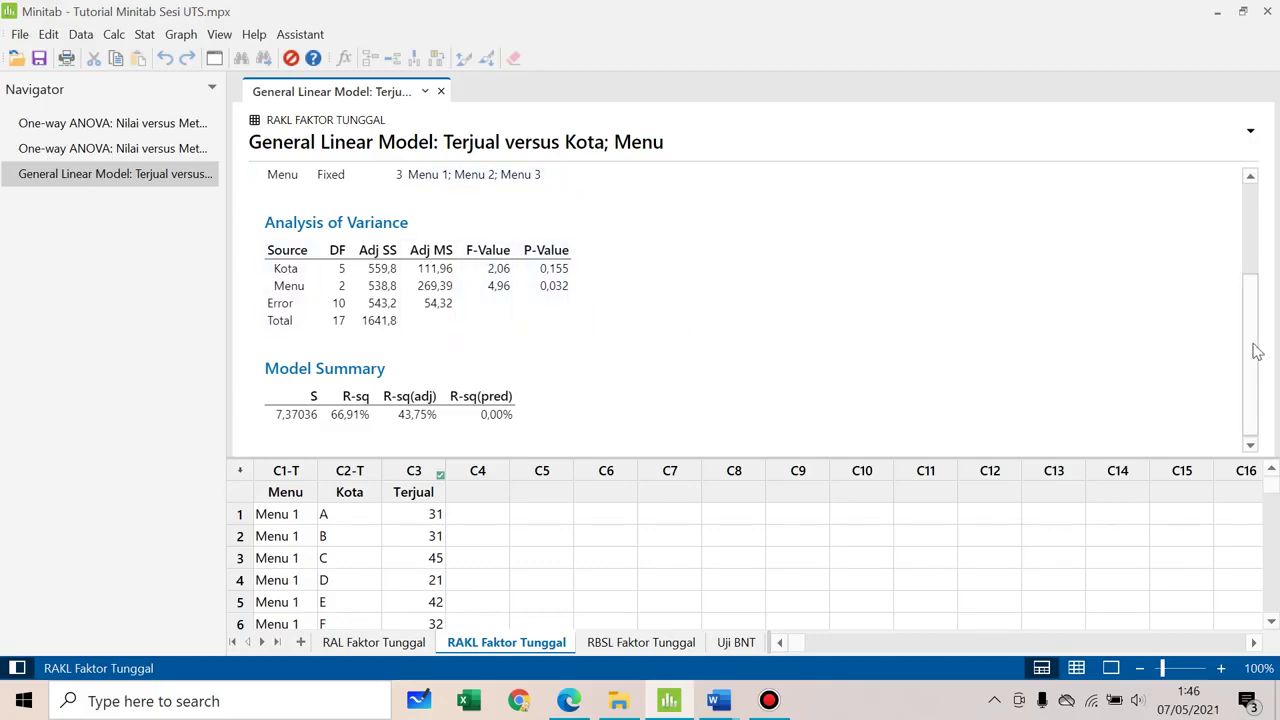
pyautogui.moveTo(1250, 345); pyautogui.dragTo(1037, 266)
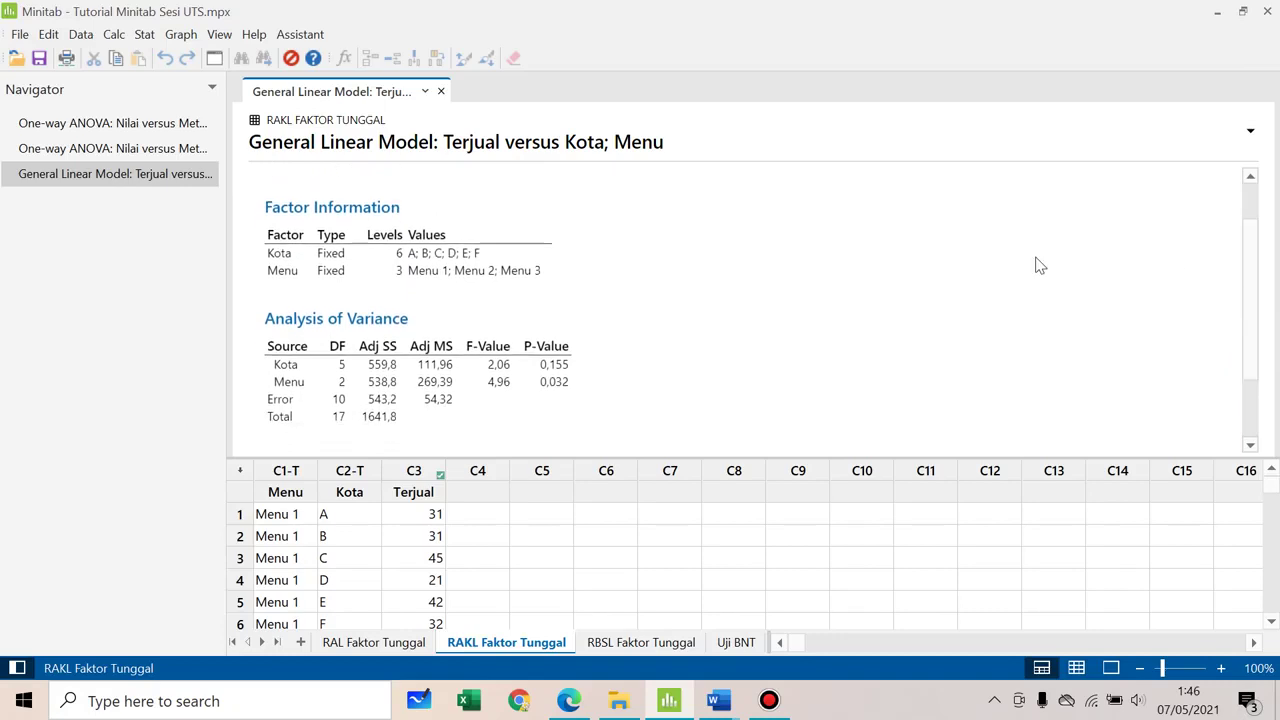
# - Open the RBSL Faktor Tunggal worksheet, and find the biodiesel problem and its data table in the Responsi Rancob 05 - Materi PDF in Edge
pyautogui.click(628, 648)
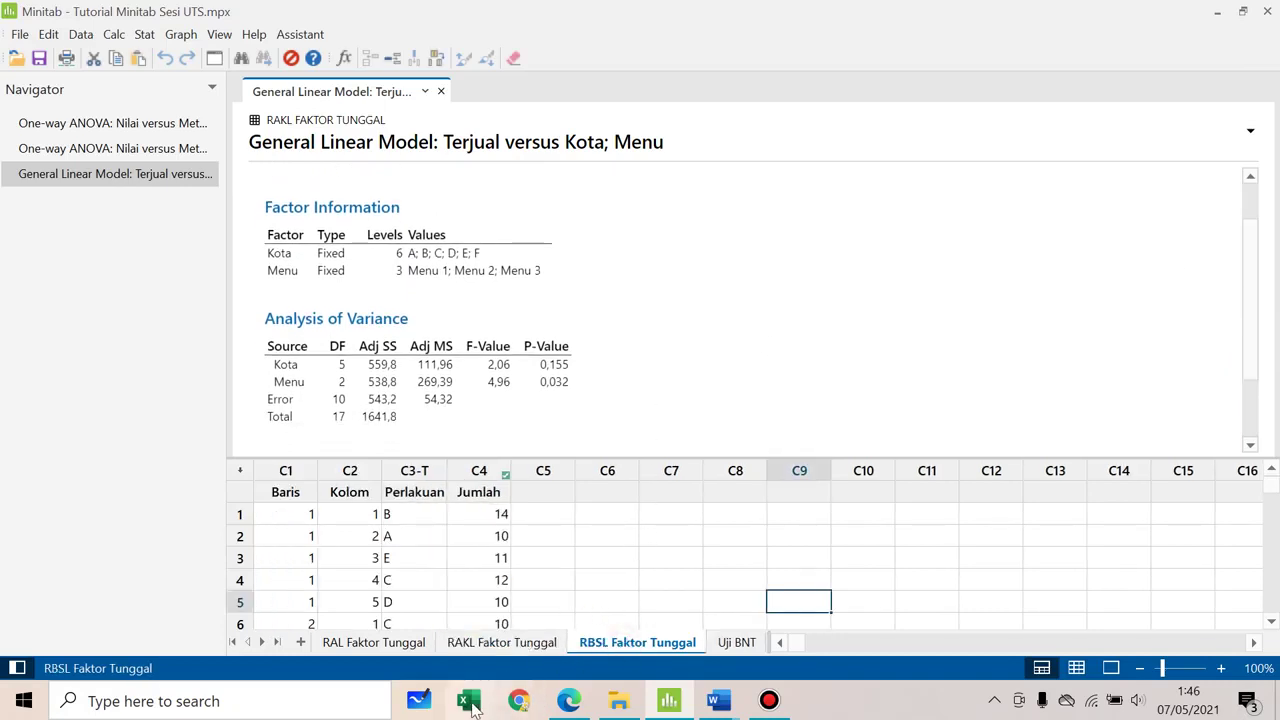
pyautogui.click(568, 701)
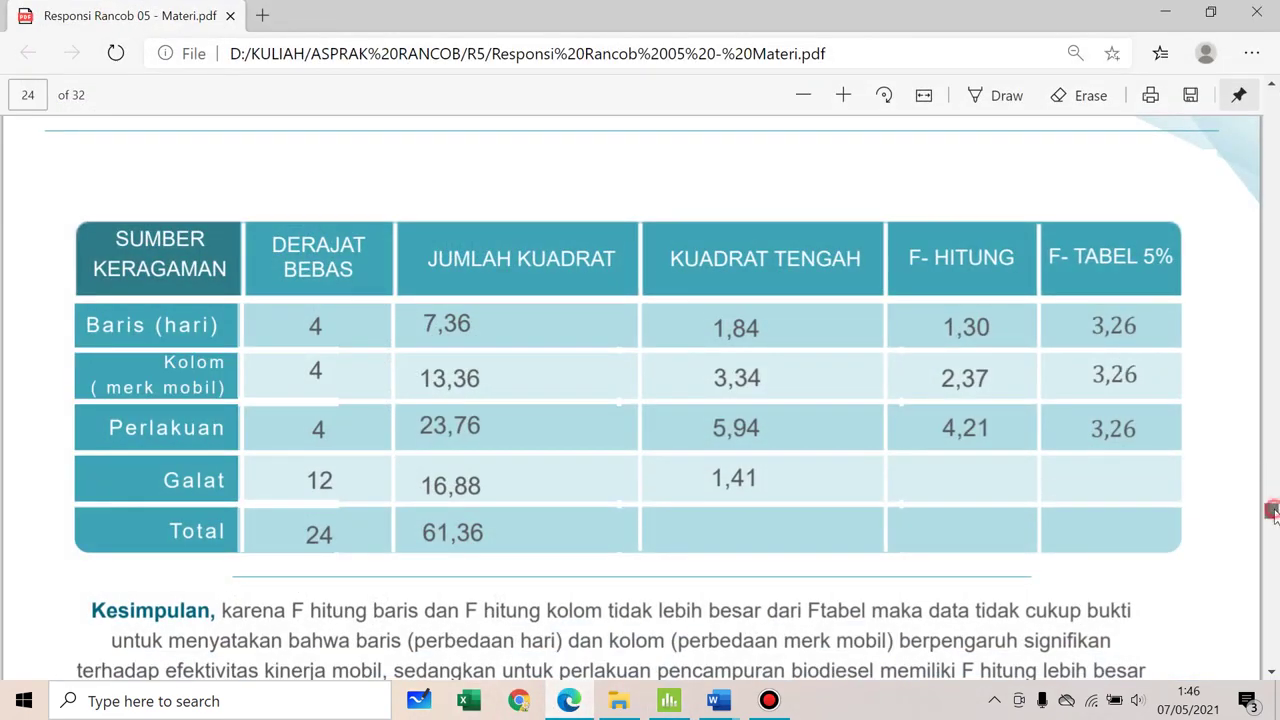
pyautogui.moveTo(1272, 512); pyautogui.dragTo(1249, 410)
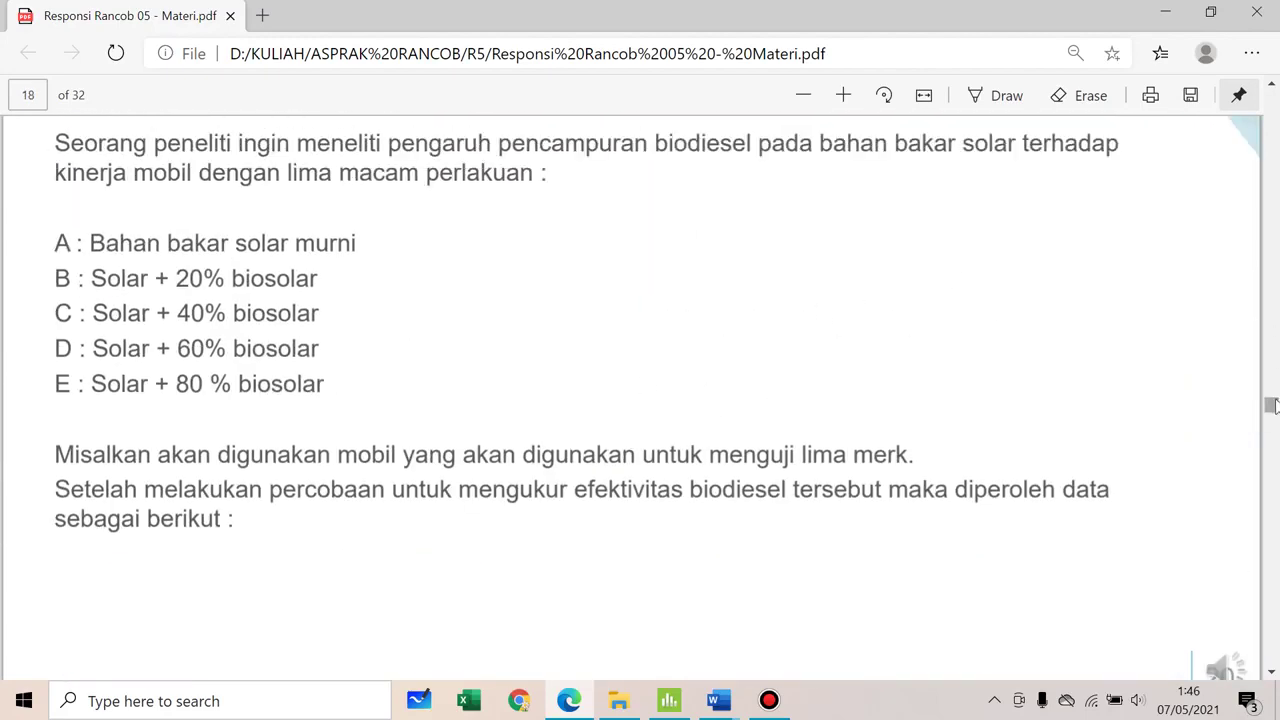
pyautogui.moveTo(1272, 404); pyautogui.dragTo(1272, 424)
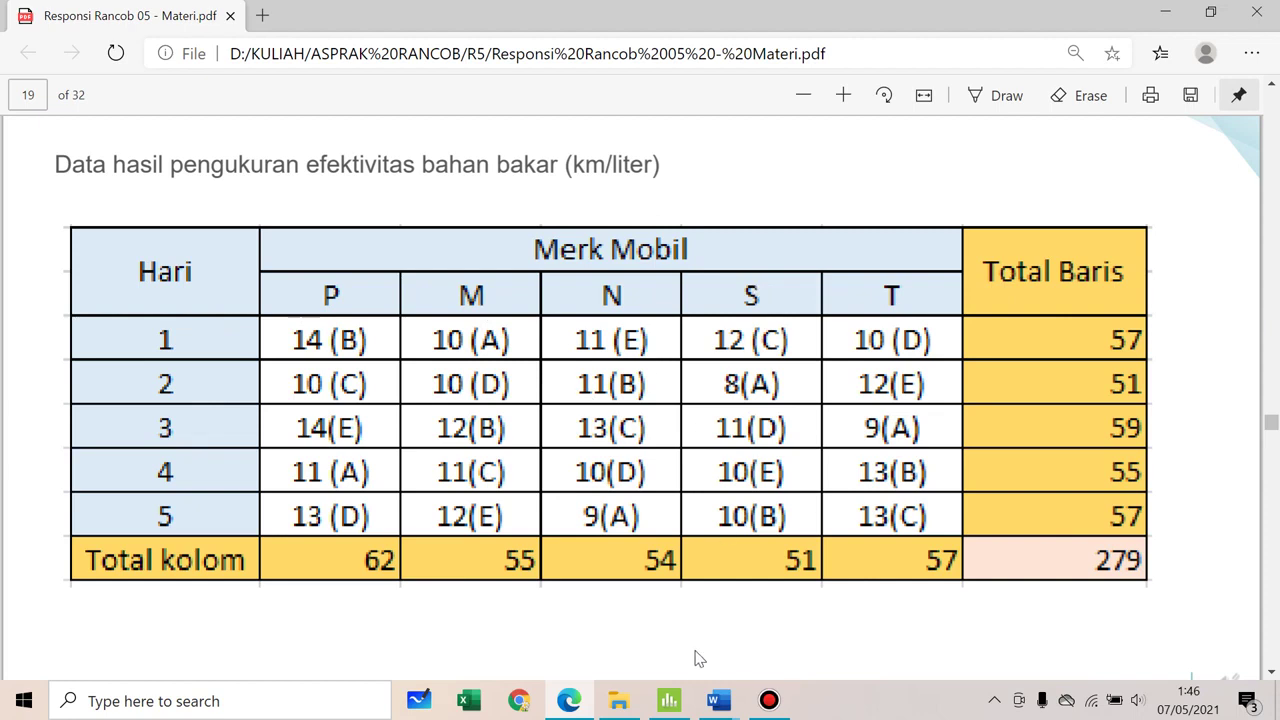
# - Compare Minitab's Baris, Kolom, Perlakuan and Jumlah columns with the fuel effectiveness data table in the PDF
pyautogui.click(669, 700)
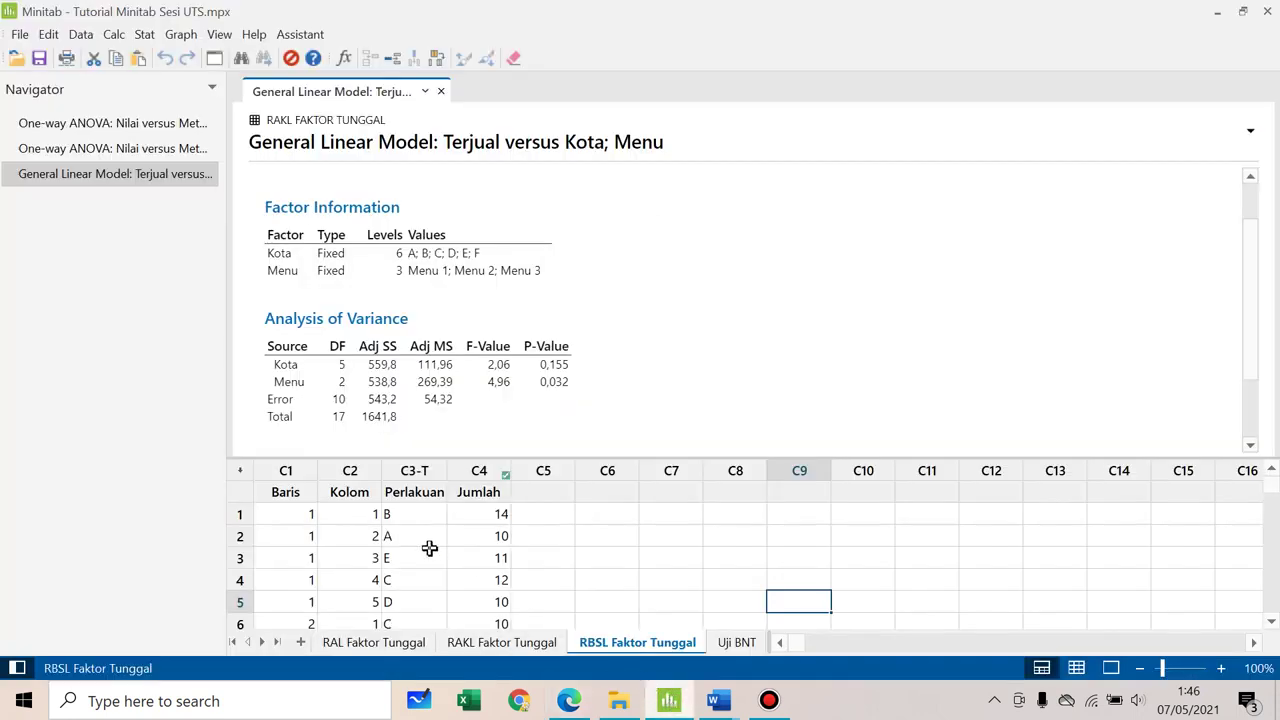
pyautogui.click(286, 498)
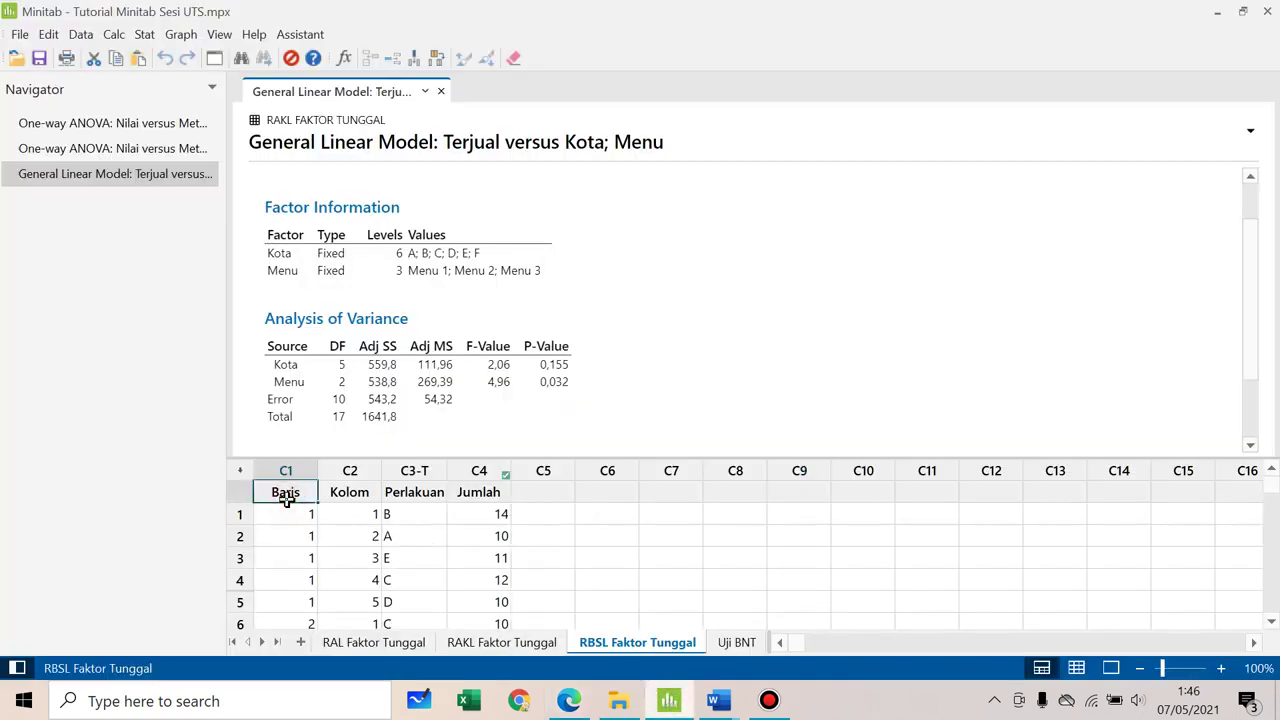
pyautogui.click(350, 490)
pyautogui.click(400, 494)
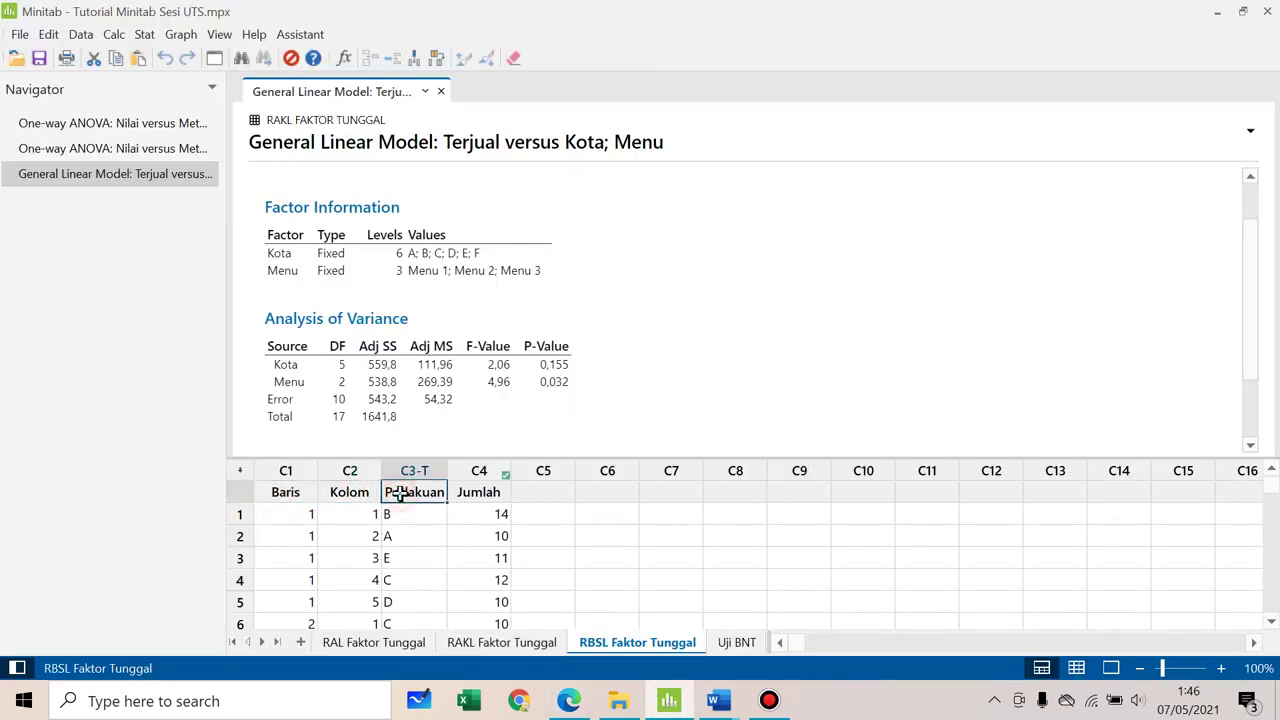
pyautogui.click(466, 497)
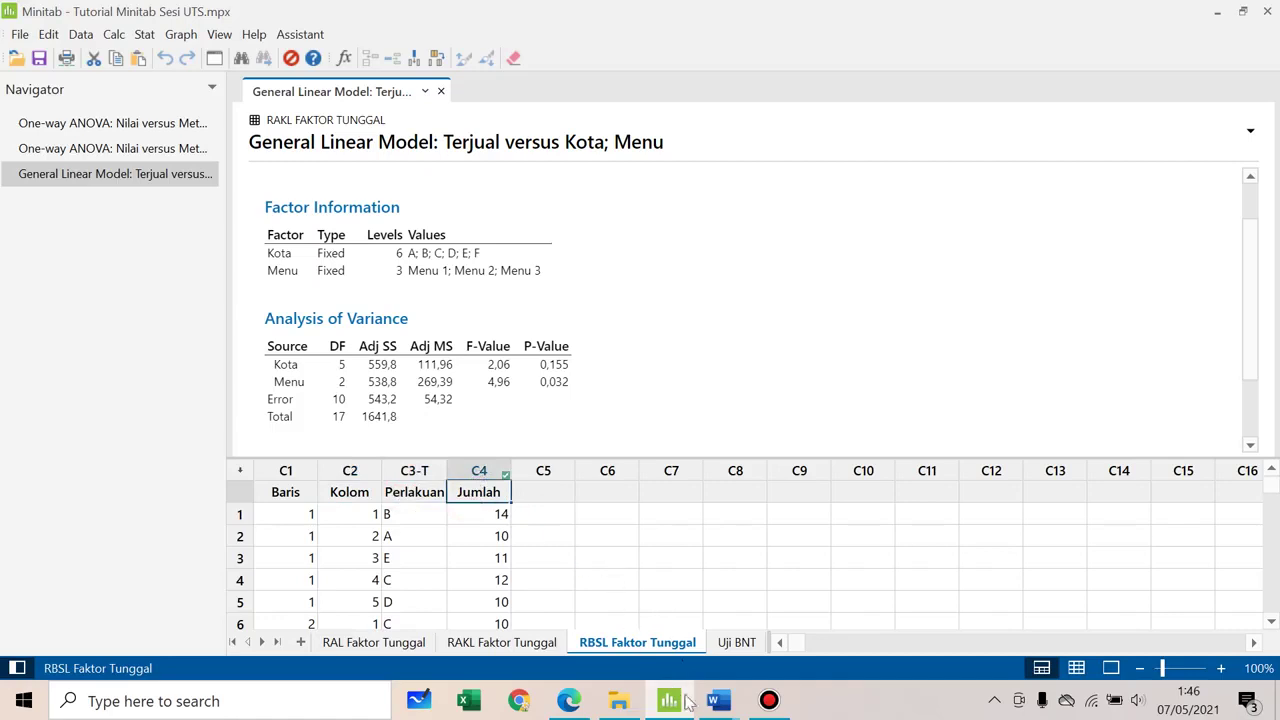
pyautogui.click(570, 704)
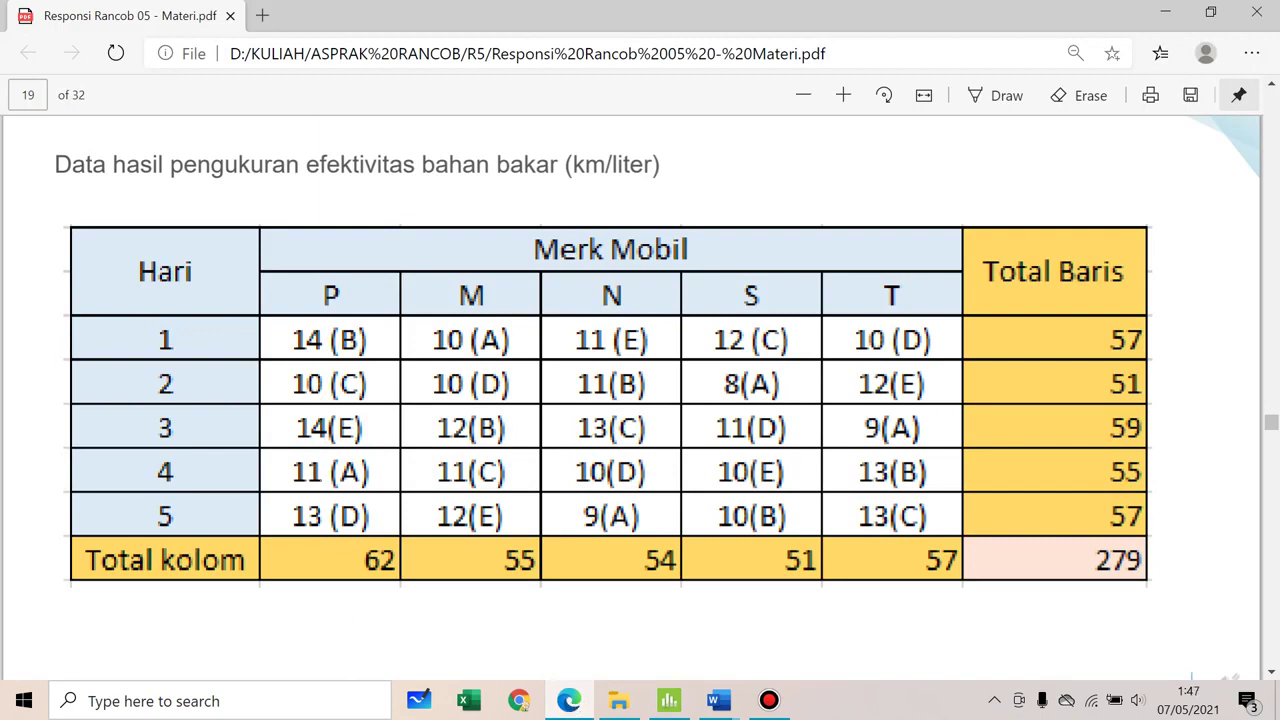
pyautogui.click(670, 700)
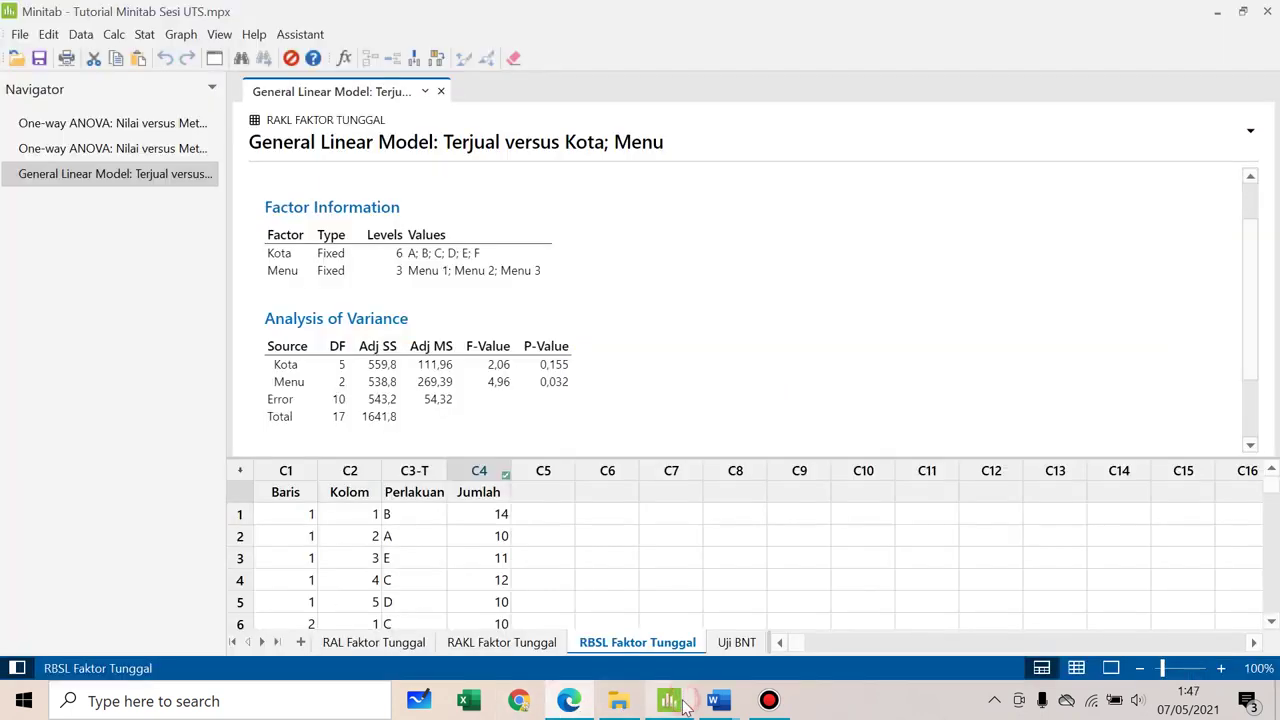
# - Start fitting a general linear model on the RBSL data with Jumlah as the response
pyautogui.click(145, 35)
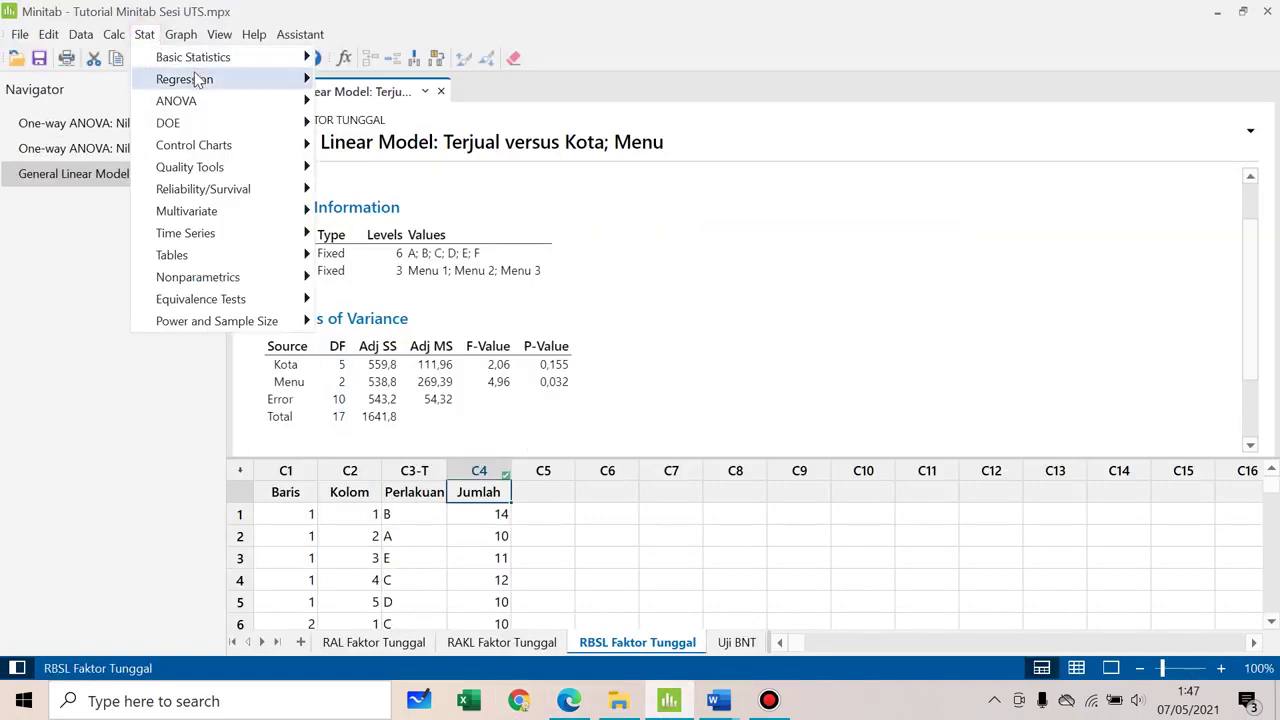
pyautogui.moveTo(197, 112)
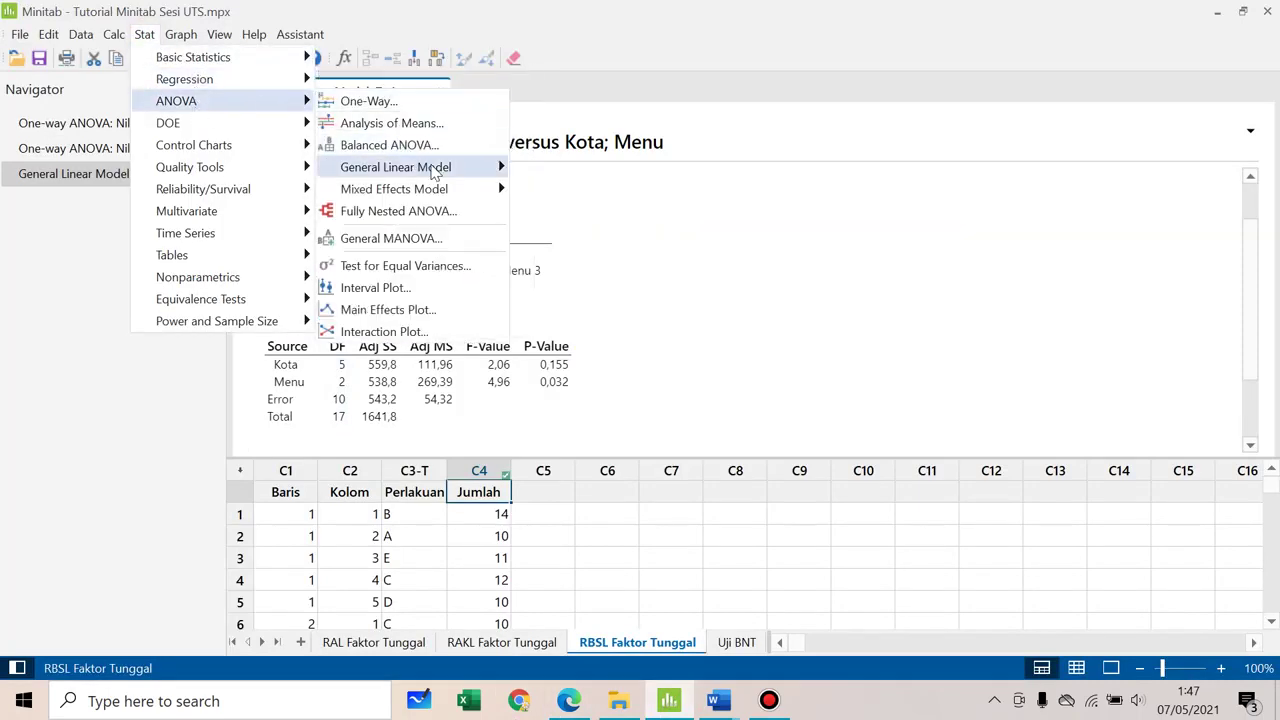
pyautogui.moveTo(435, 173)
pyautogui.click(540, 167)
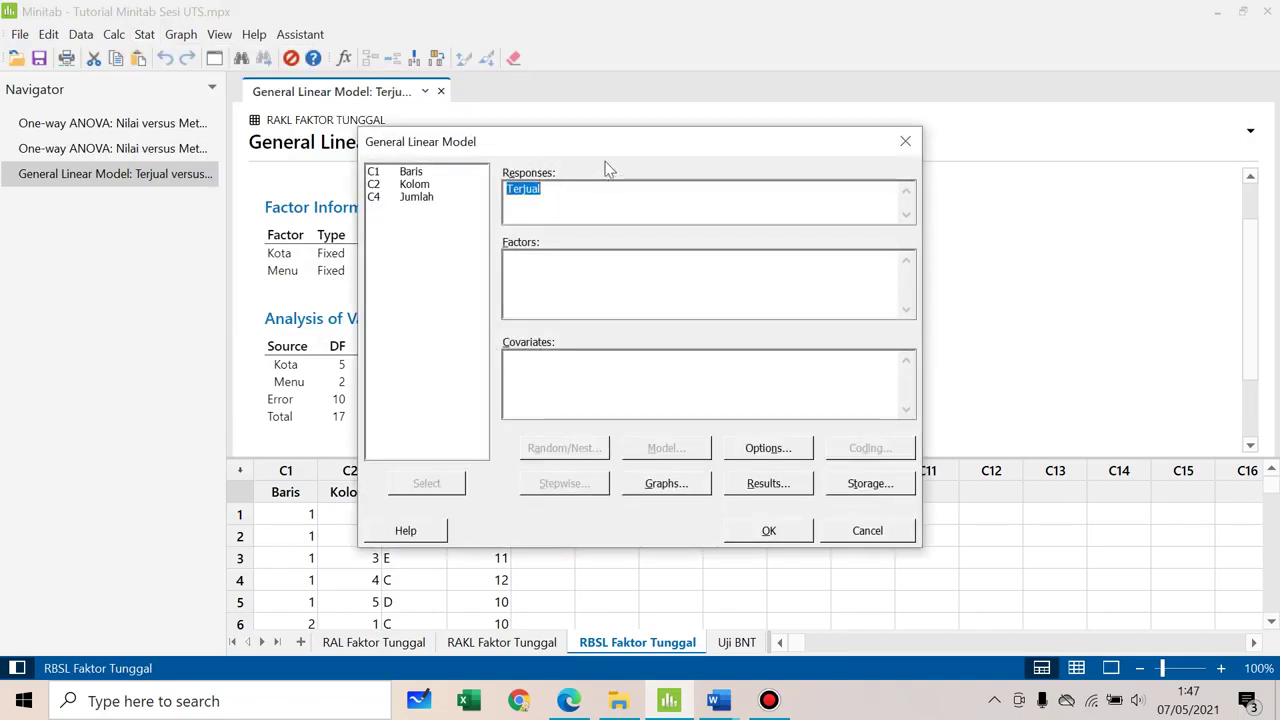
pyautogui.moveTo(717, 147); pyautogui.dragTo(964, 129)
pyautogui.click(845, 179)
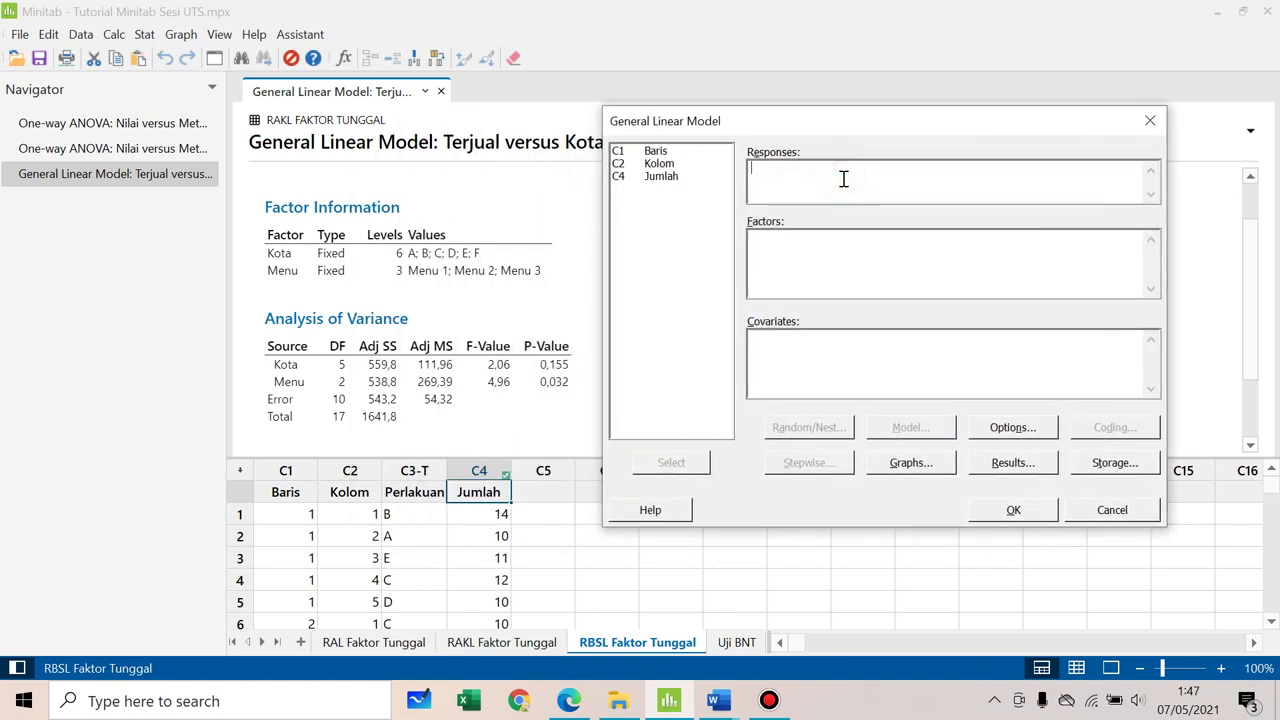
pyautogui.doubleClick(659, 176)
# - Add Baris, Kolom and Perlakuan as the model's factors and run the general linear model
pyautogui.click(779, 242)
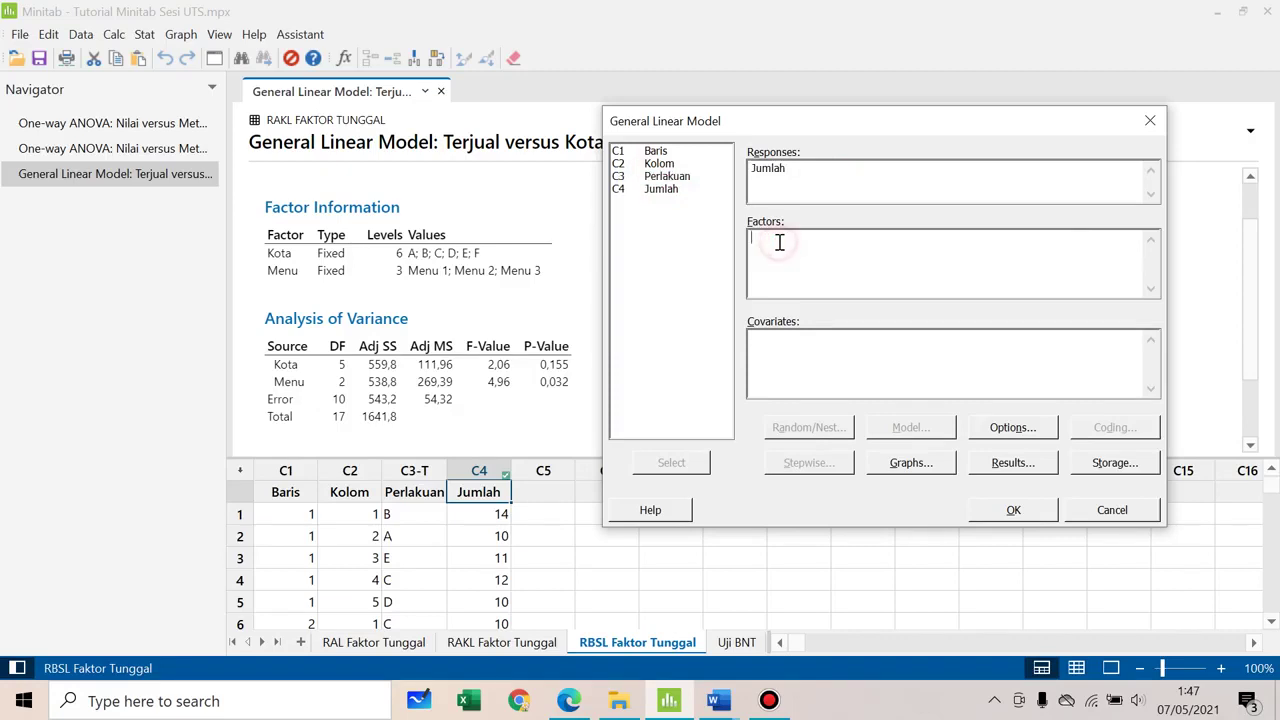
pyautogui.doubleClick(656, 152)
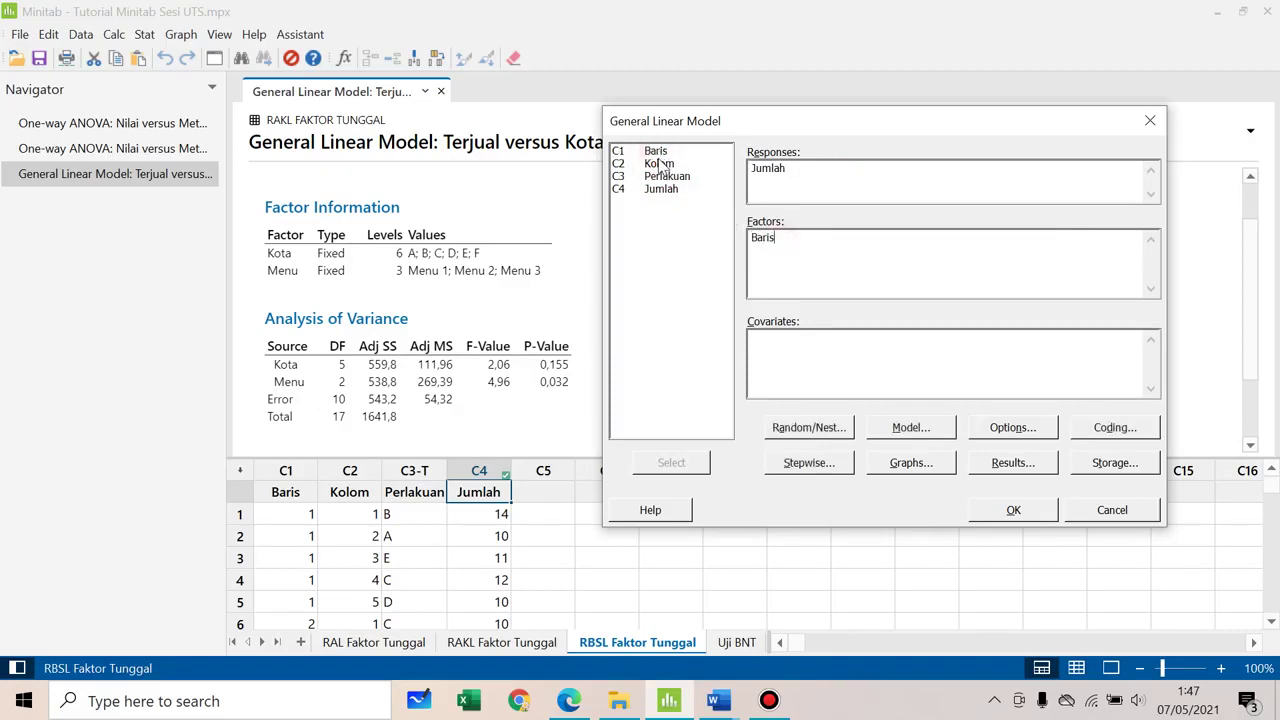
pyautogui.doubleClick(659, 164)
pyautogui.doubleClick(664, 177)
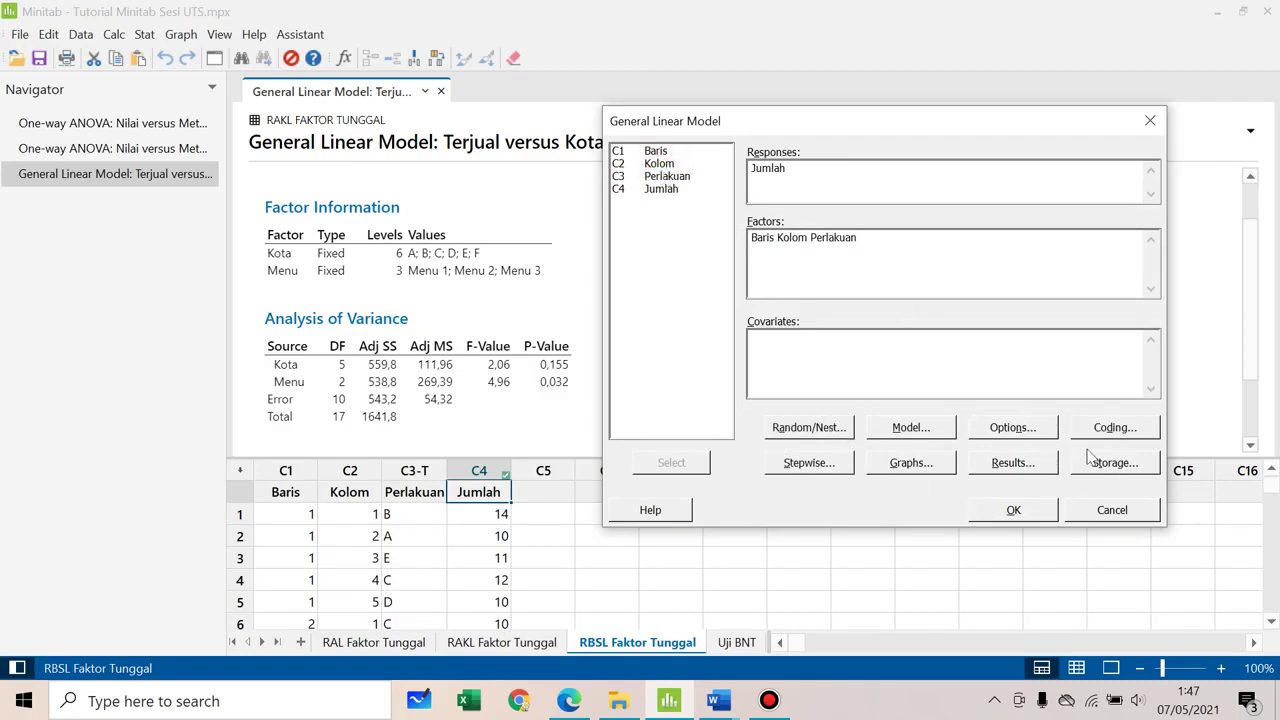
pyautogui.click(1015, 510)
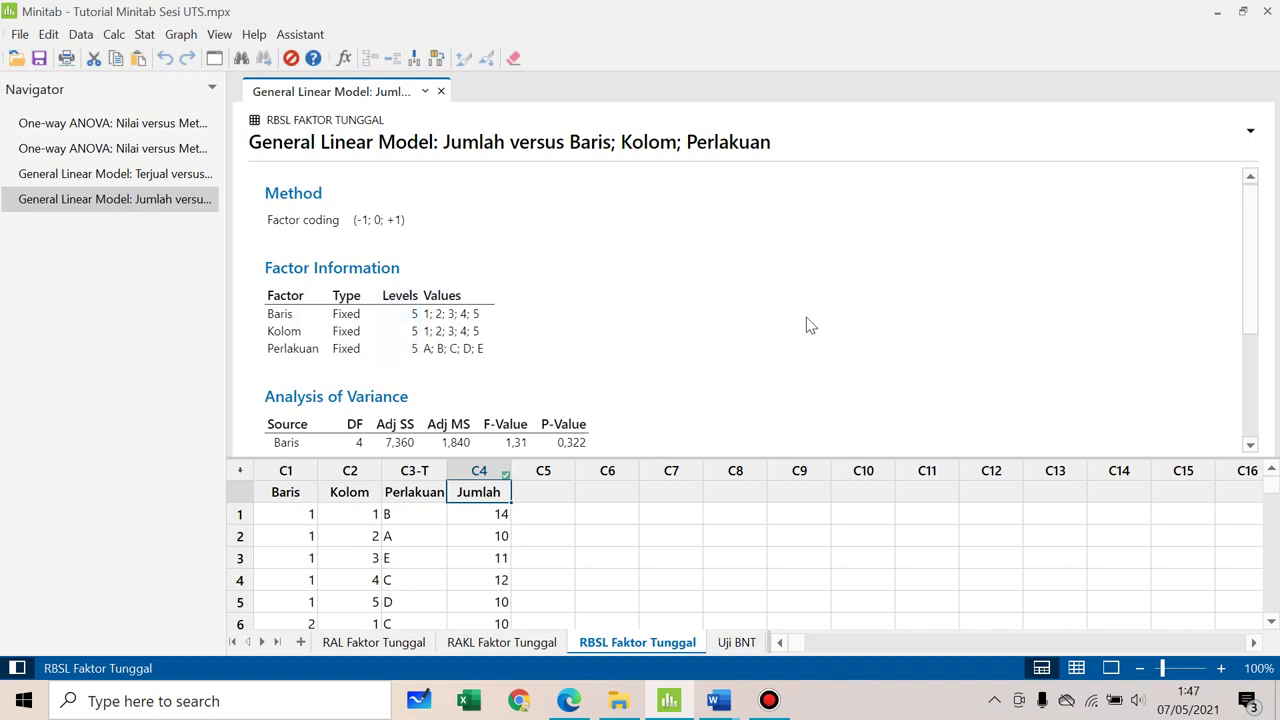
# - Examine the new Analysis of Variance output, and locate the manual ANOVA table on page 24 of the PDF in Edge
pyautogui.moveTo(1252, 298); pyautogui.dragTo(1265, 373)
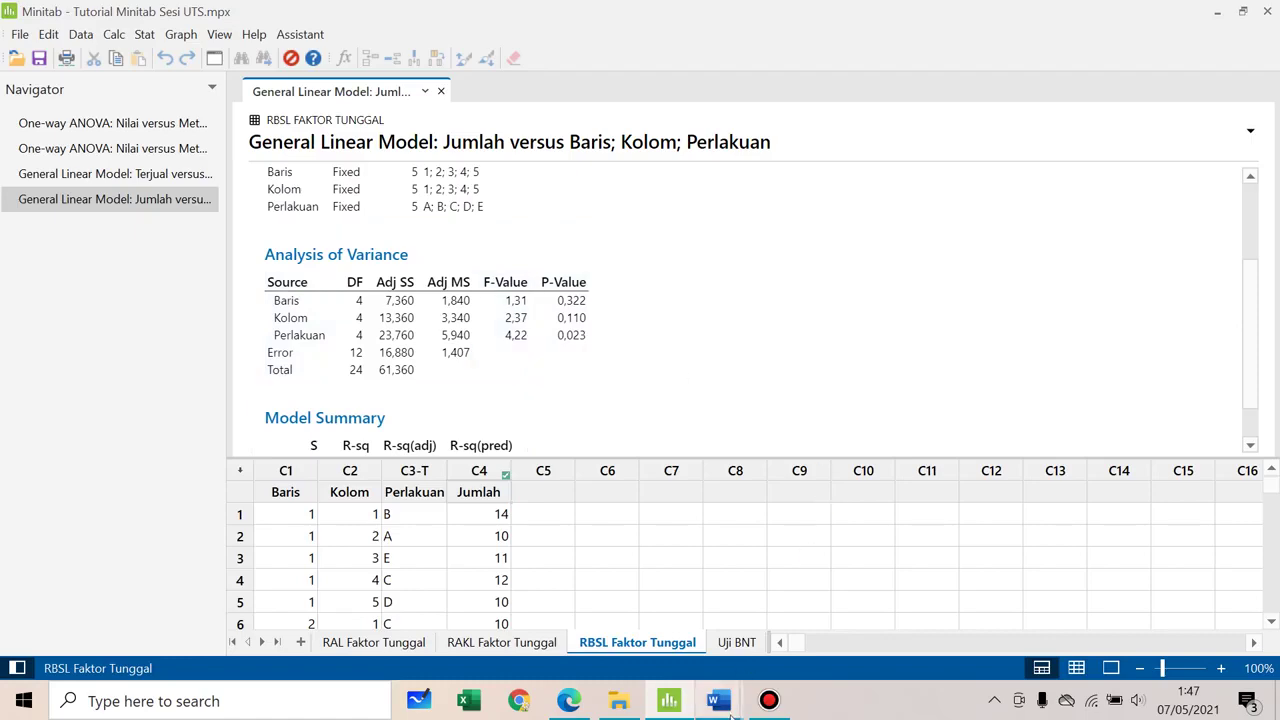
pyautogui.click(580, 705)
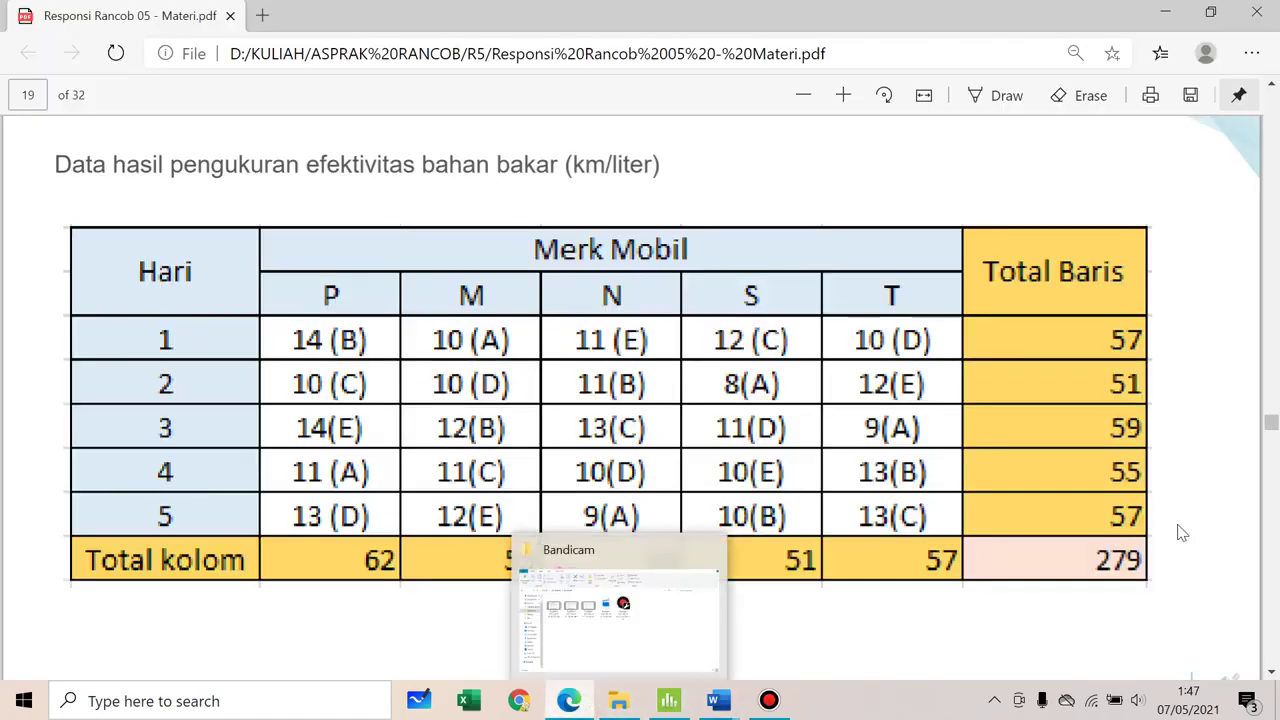
pyautogui.scroll(-1, 1024, 494)
pyautogui.scroll(-10, 1024, 494)
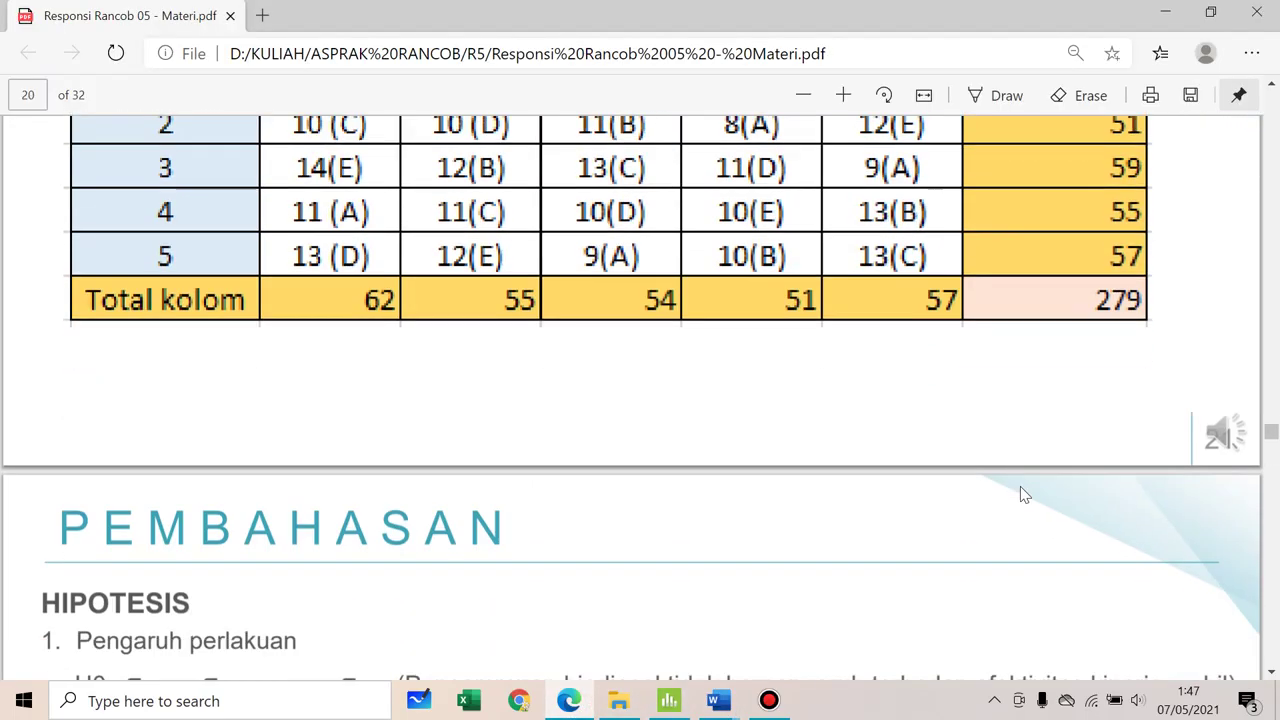
pyautogui.scroll(-10, 1024, 494)
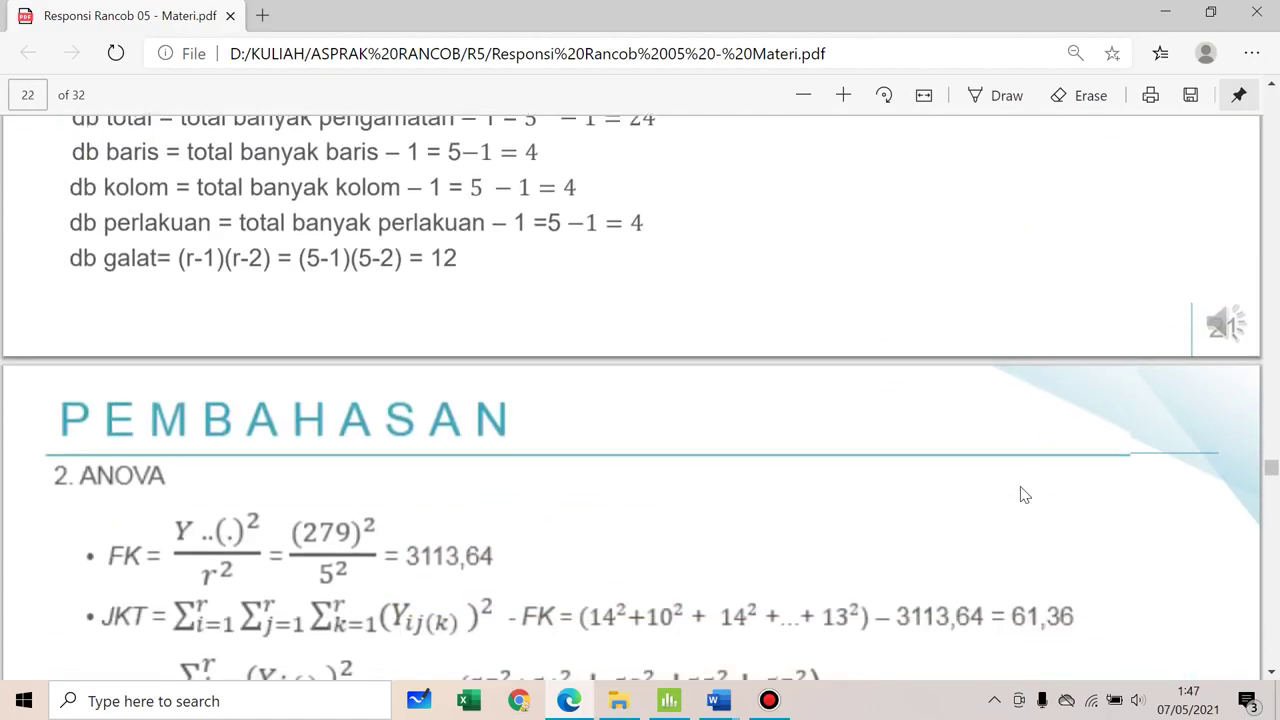
pyautogui.scroll(-5, 1024, 494)
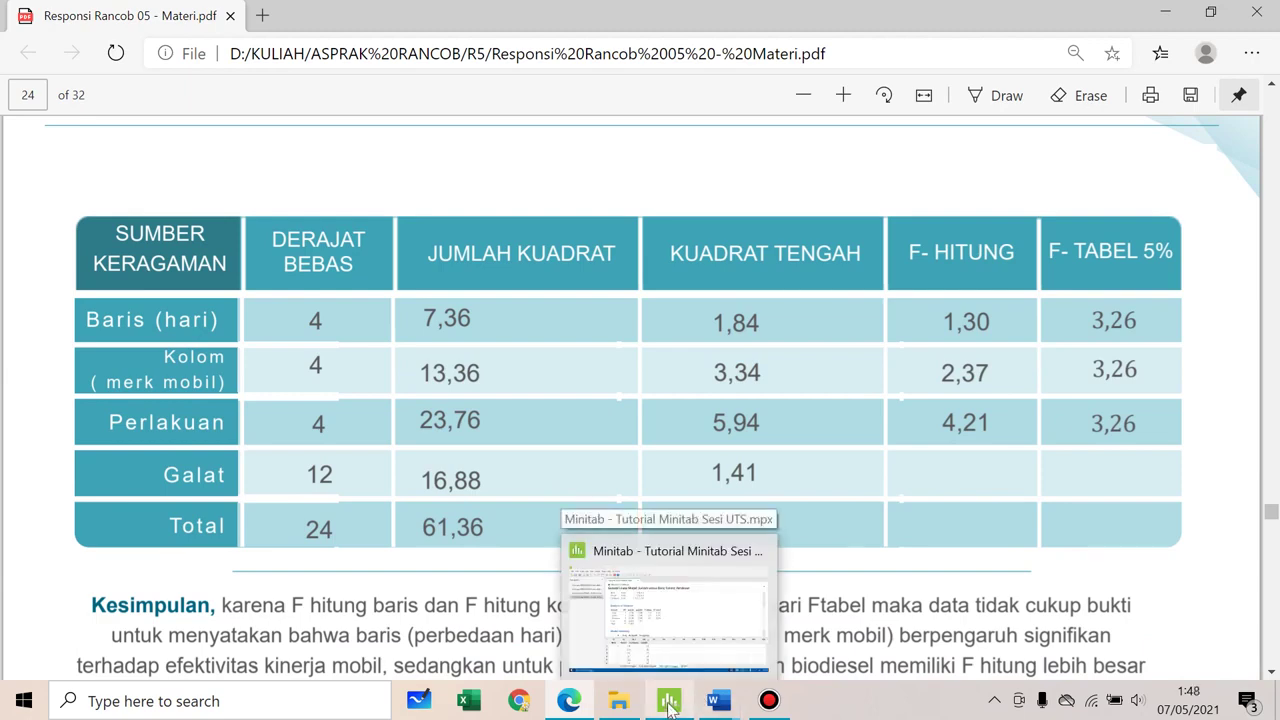
# - Compare Minitab's Analysis of Variance for Baris, Kolom and Perlakuan with the manual ANOVA table in the PDF
pyautogui.click(669, 701)
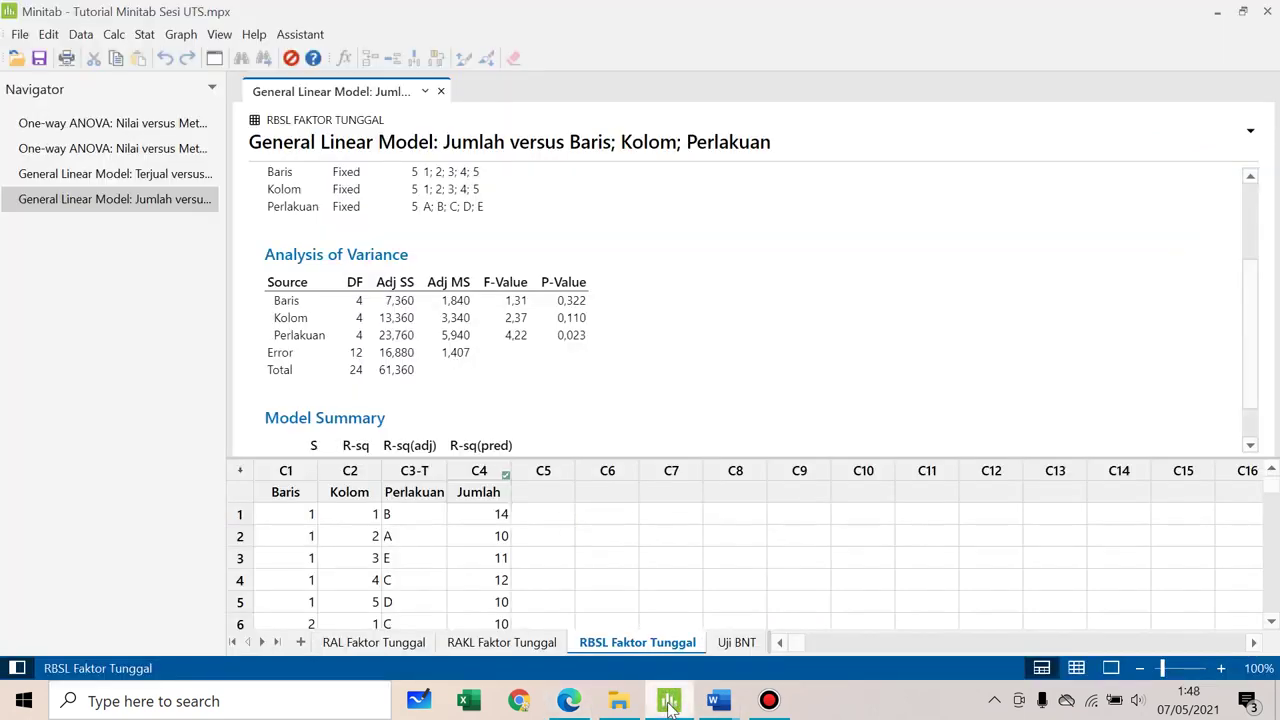
pyautogui.click(669, 701)
pyautogui.click(669, 701)
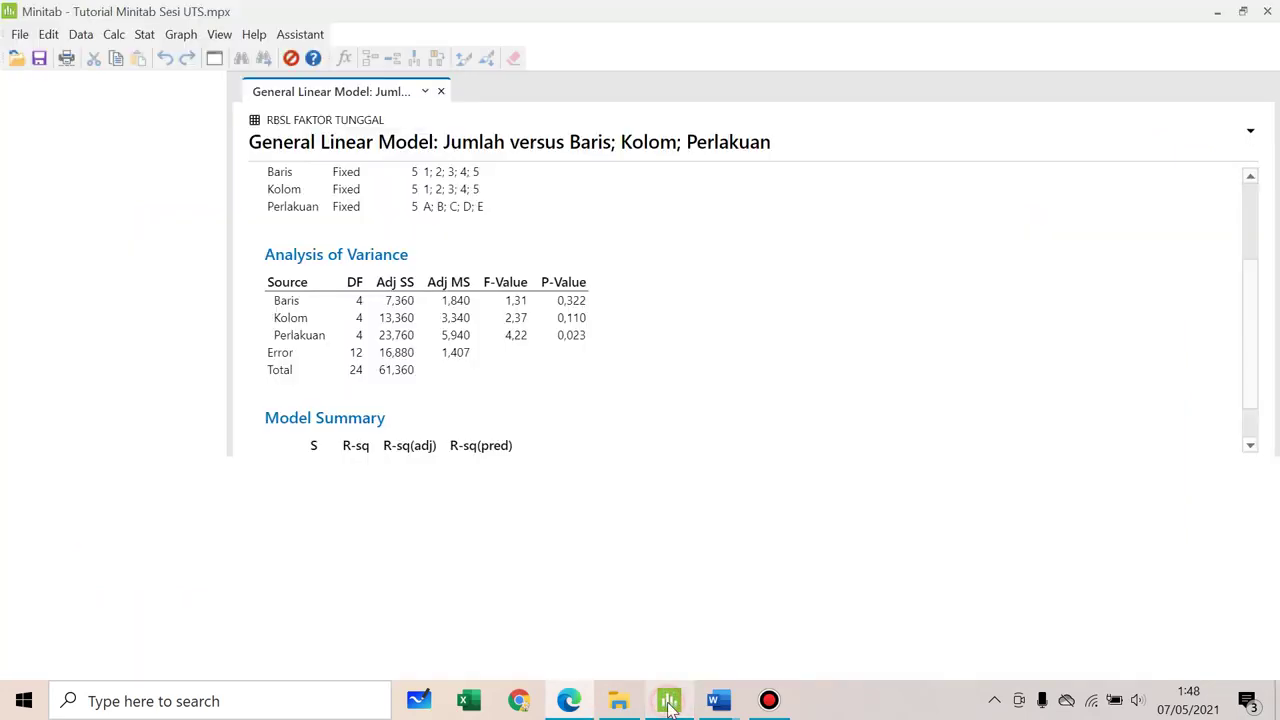
pyautogui.click(669, 701)
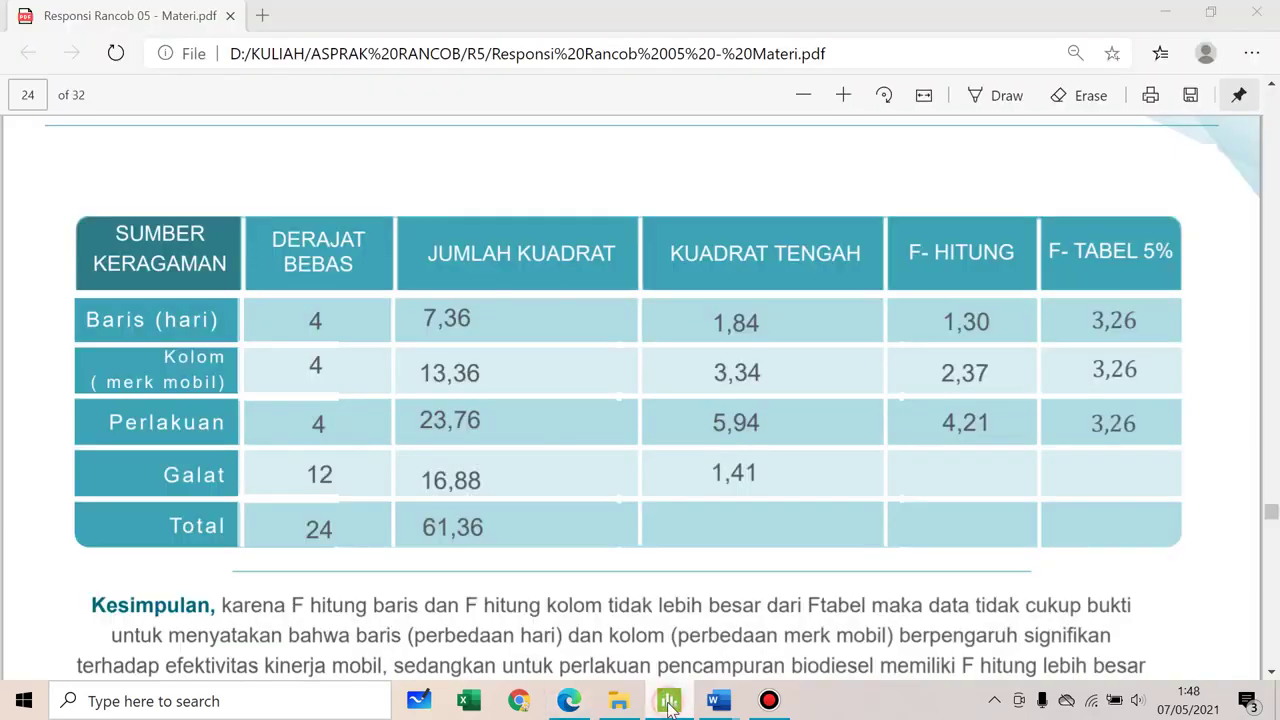
pyautogui.click(669, 701)
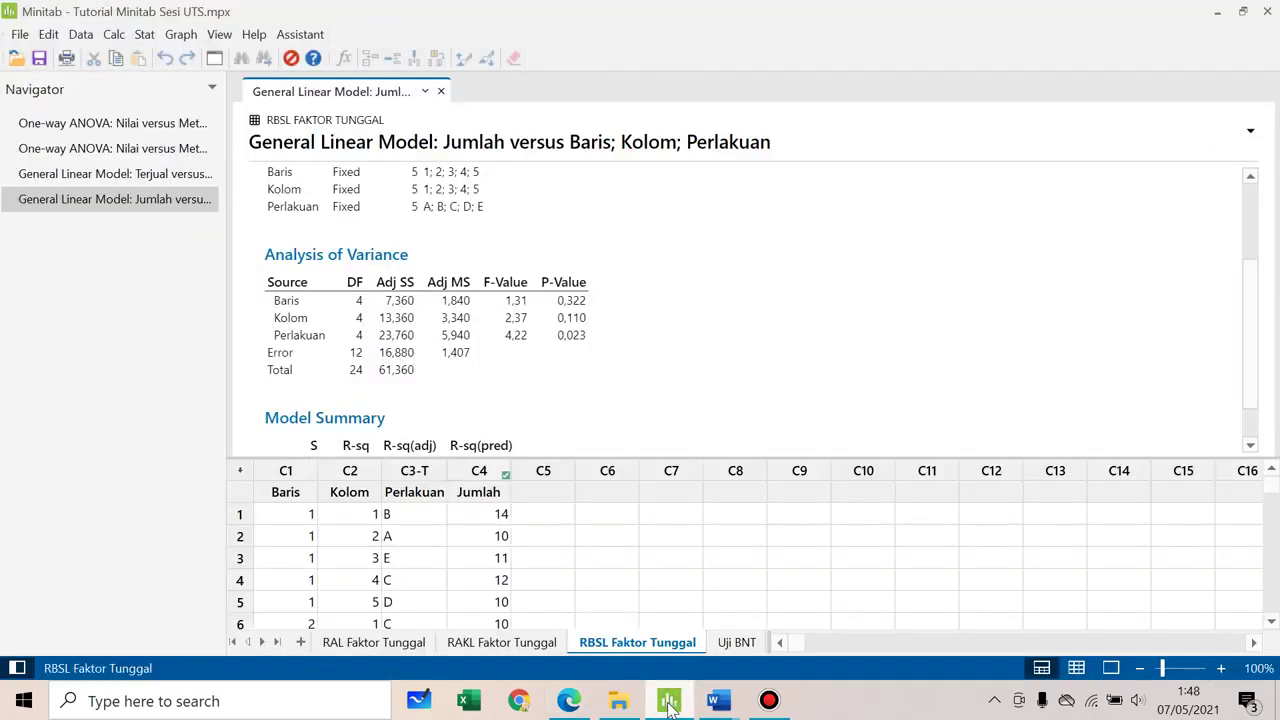
pyautogui.click(669, 701)
pyautogui.click(669, 701)
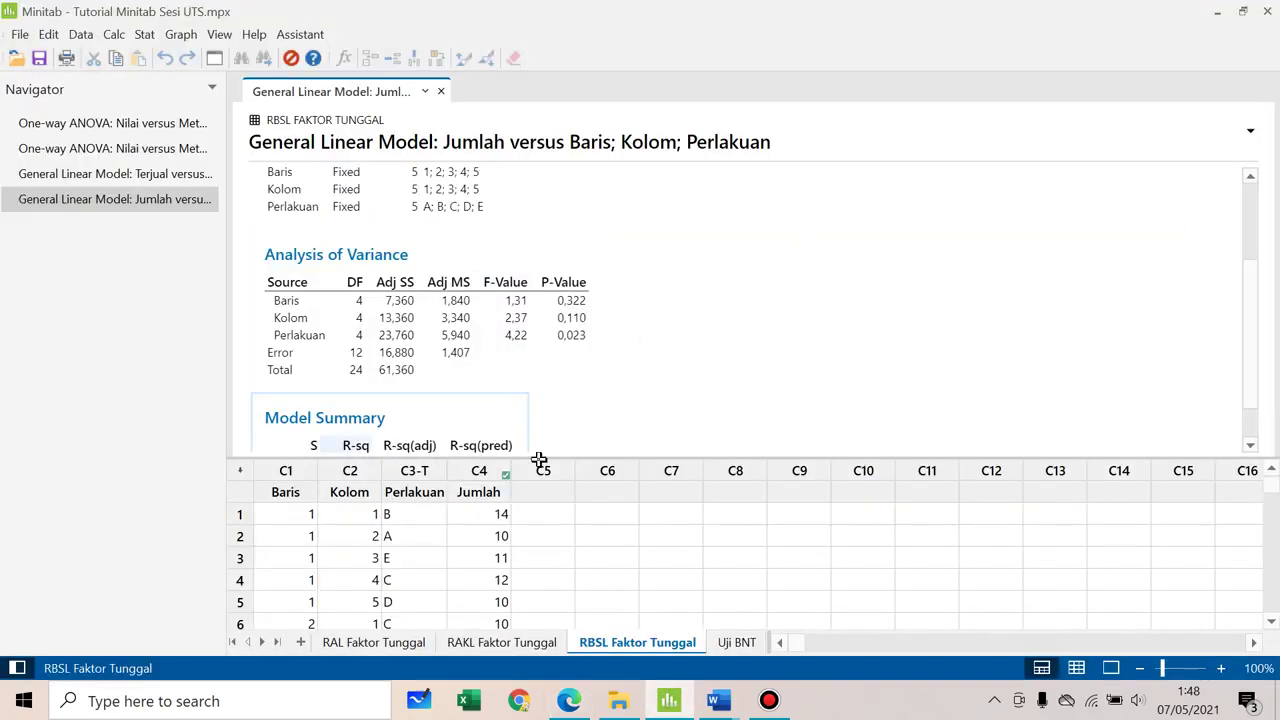
# - Review the Method, Factor Information and Analysis of Variance sections of the Jumlah general linear model output
pyautogui.moveTo(1249, 326); pyautogui.dragTo(1229, 163)
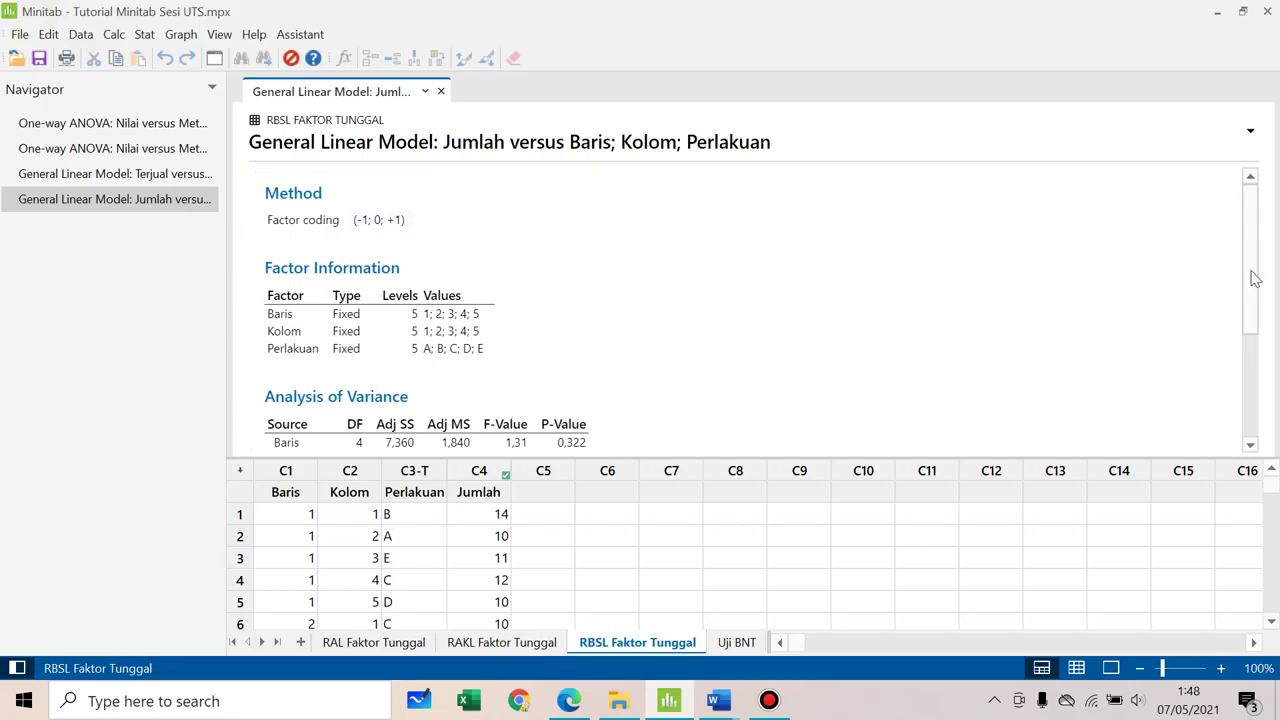
pyautogui.moveTo(1248, 271); pyautogui.dragTo(1249, 327)
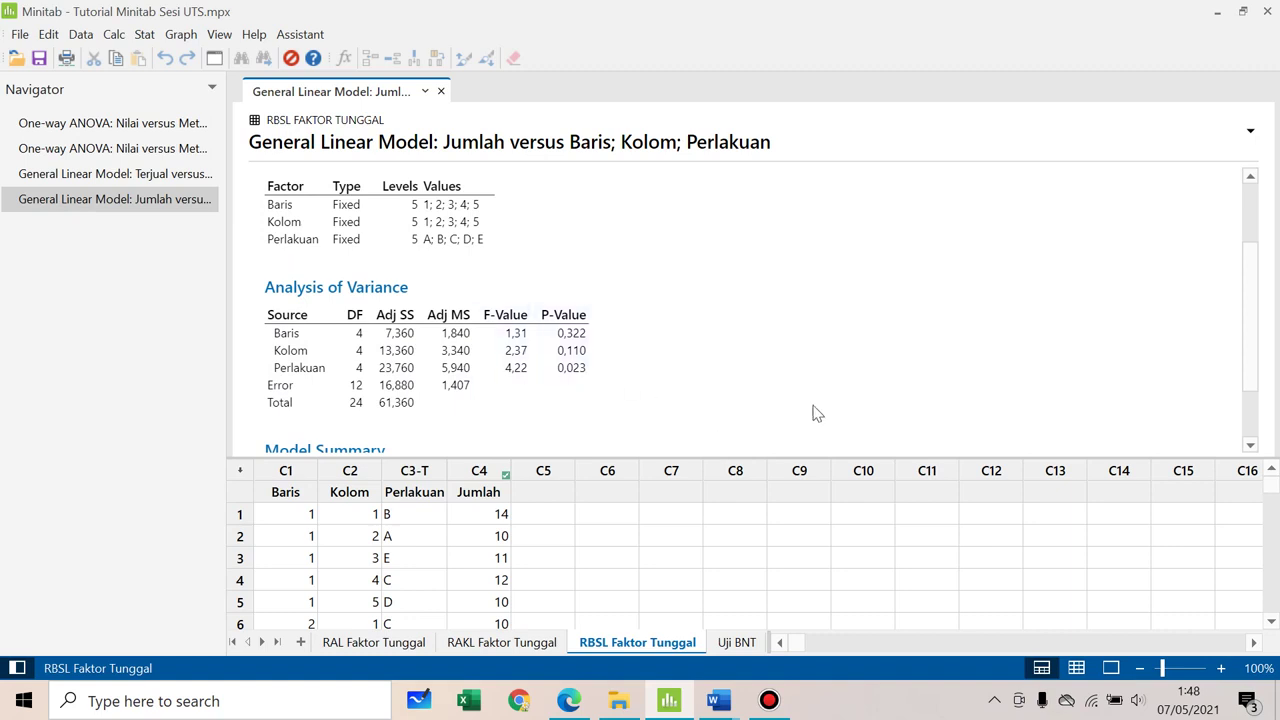
pyautogui.moveTo(1249, 323)
pyautogui.mouseDown()
pyautogui.moveTo(1266, 371)
pyautogui.moveTo(1265, 336)
pyautogui.mouseUp()
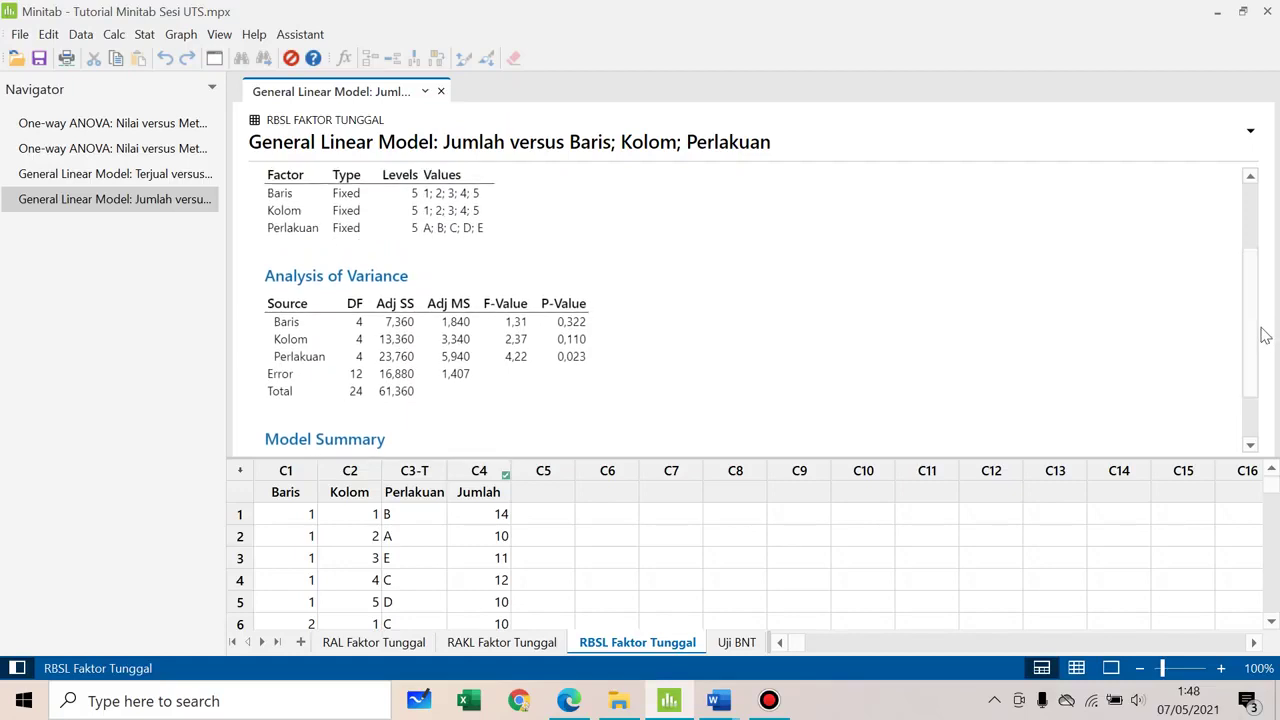